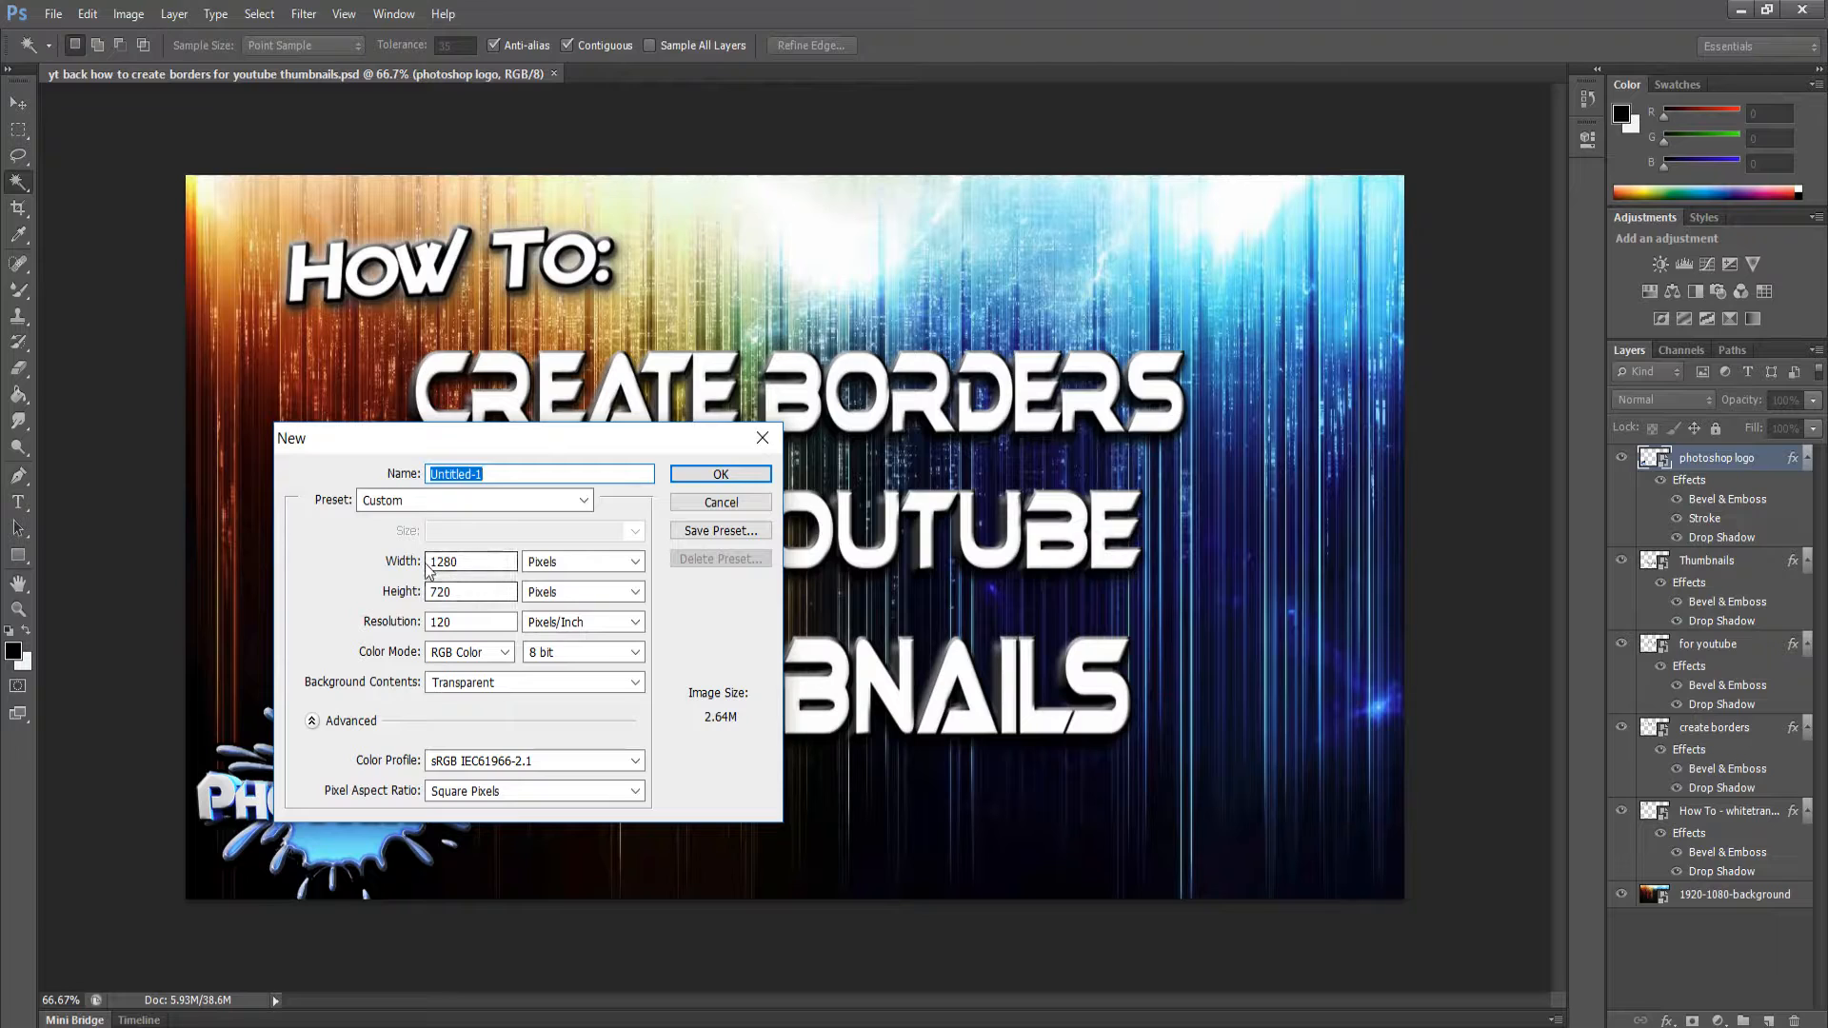
double_click(473, 563)
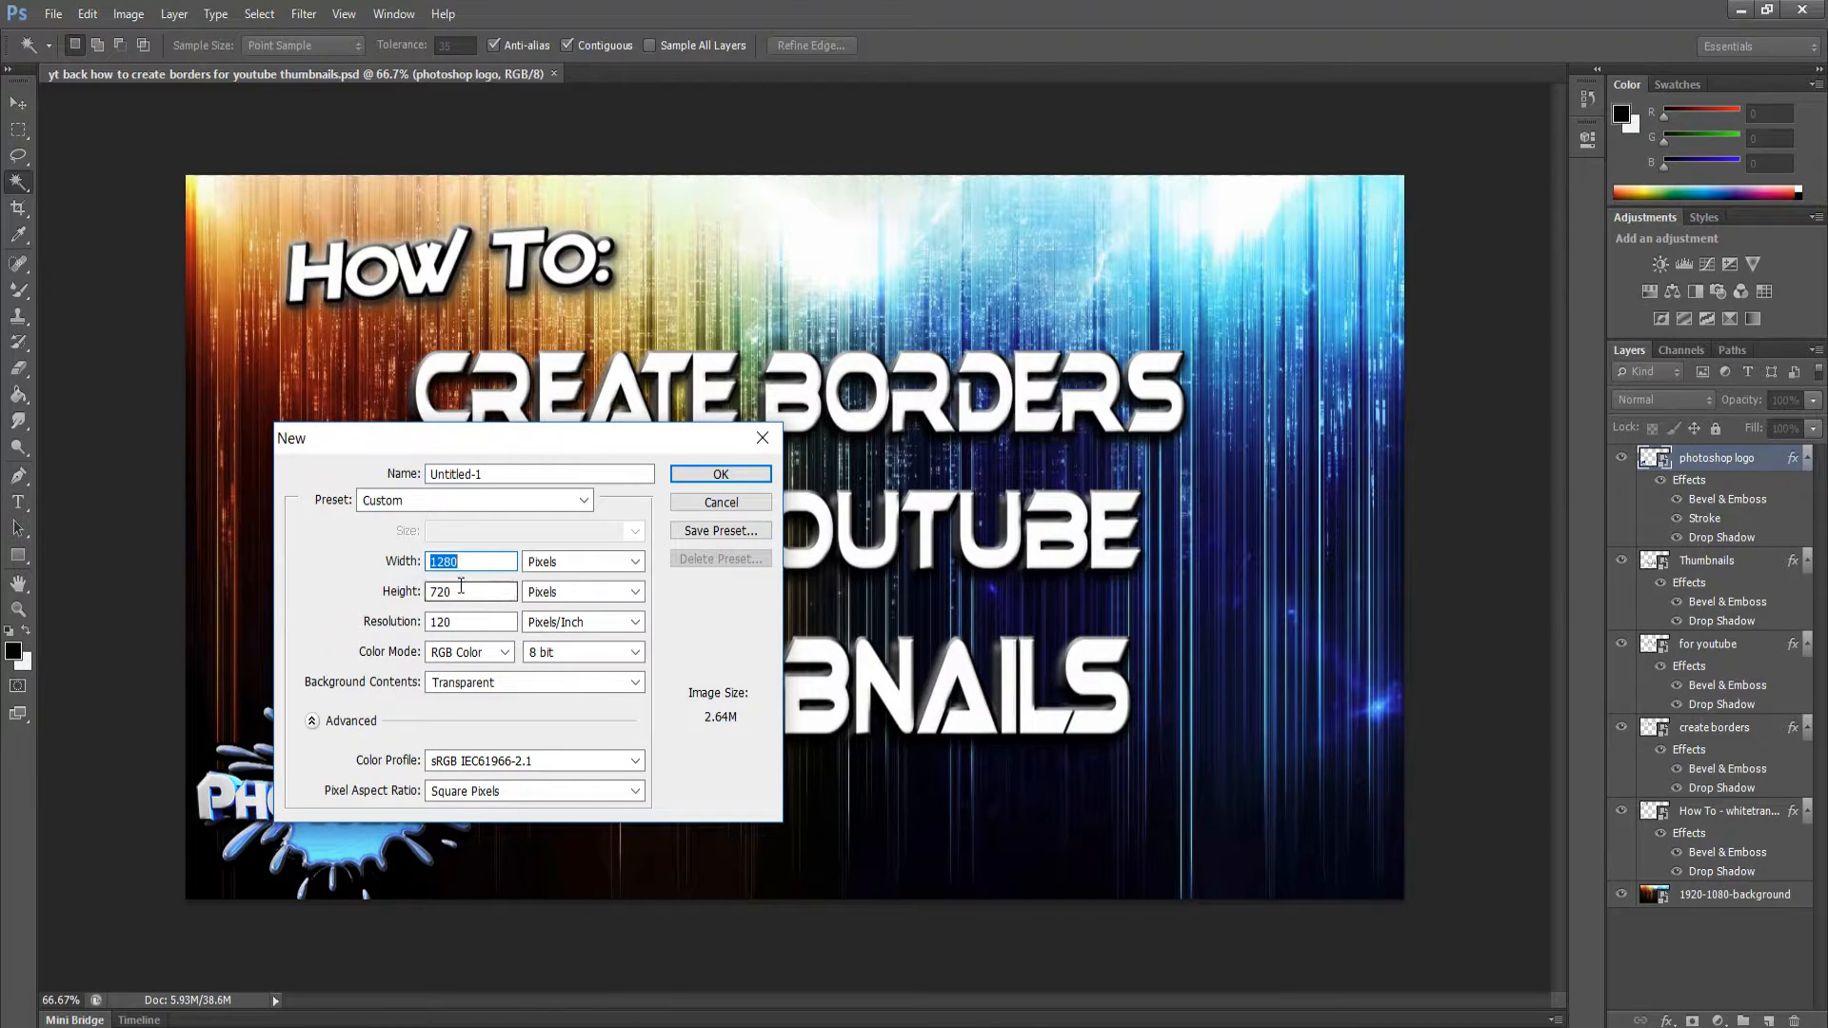
double_click(465, 591)
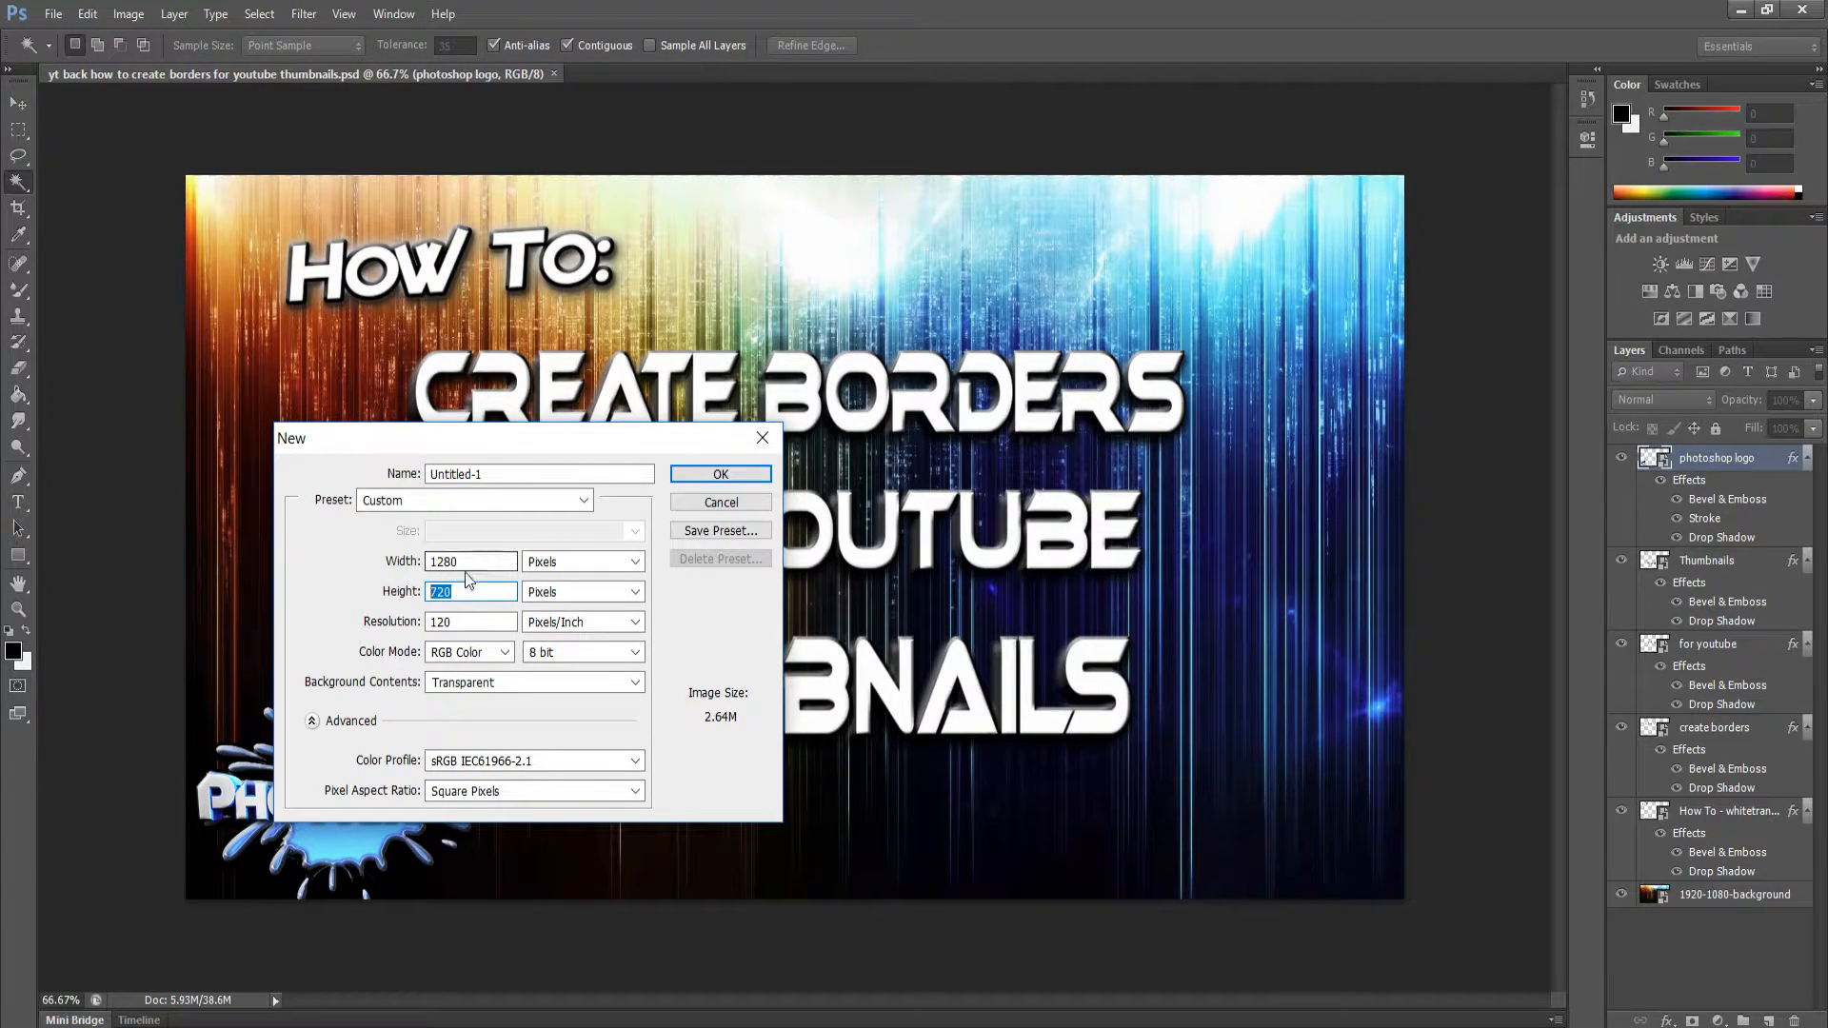
drag(473, 561, 387, 553)
text(1920)
key(Tab)
key(Tab)
text(1080)
click(483, 686)
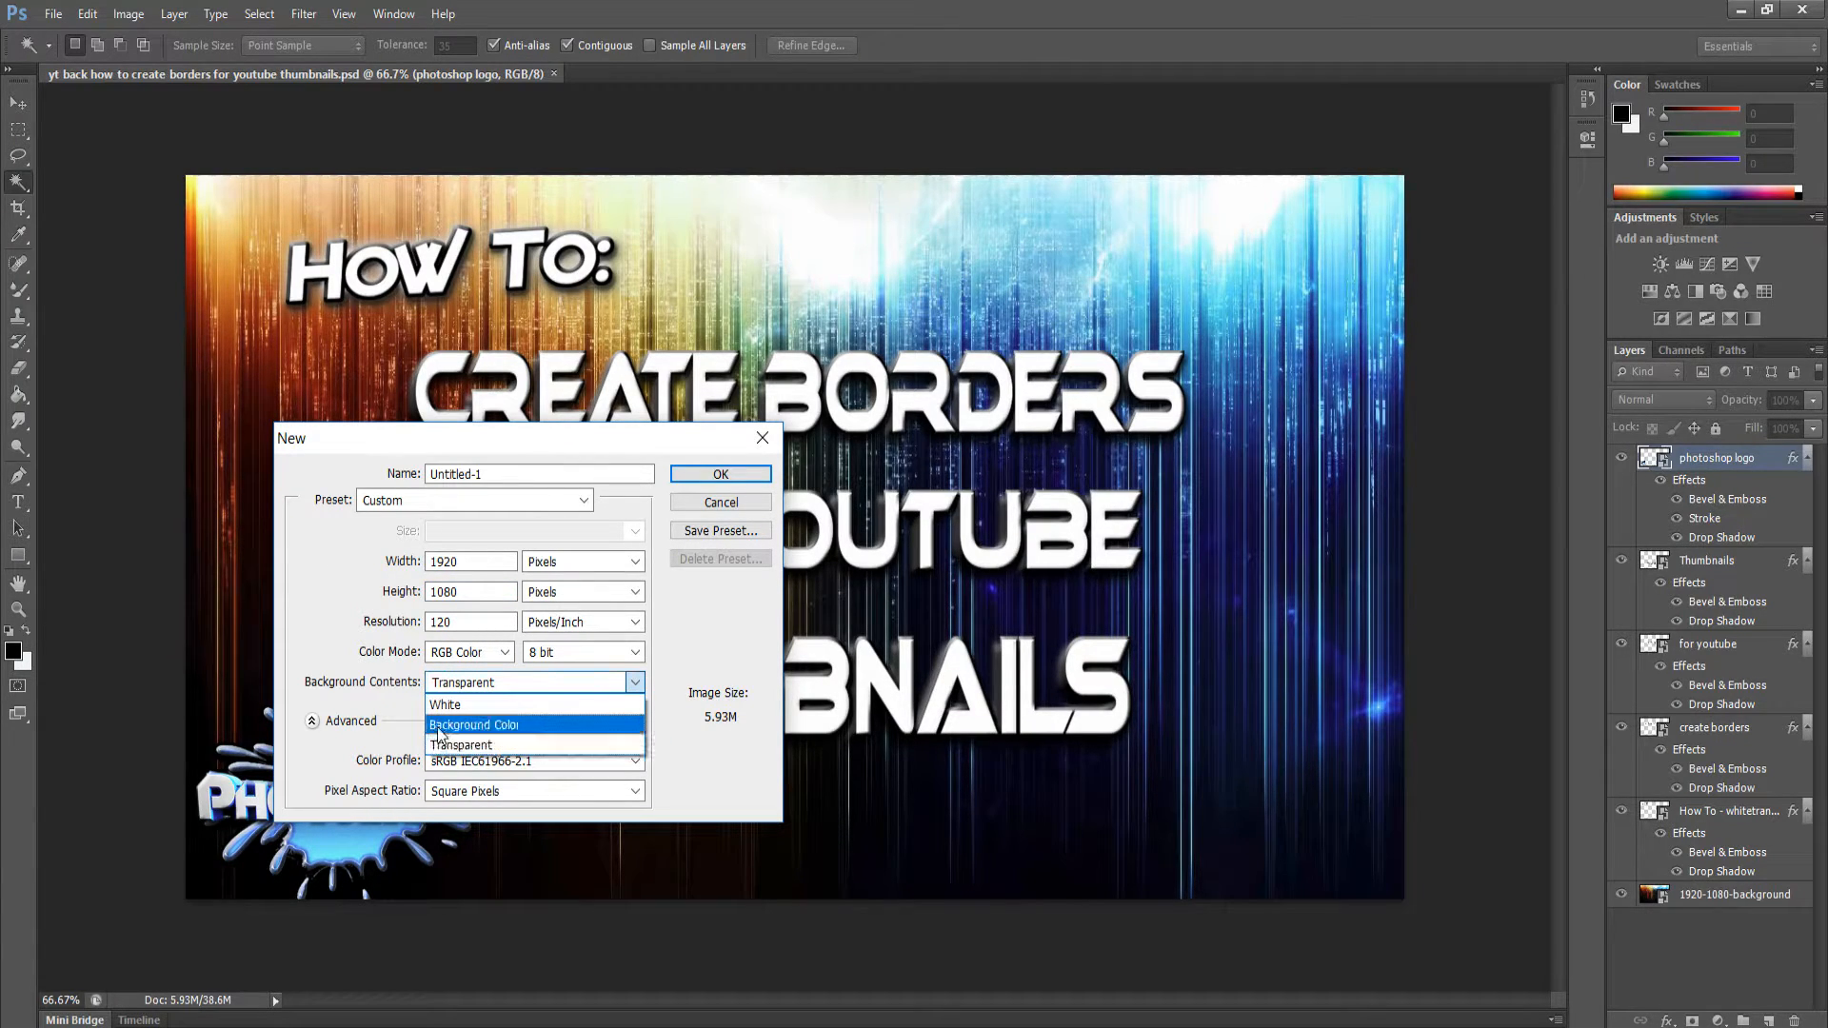
click(398, 707)
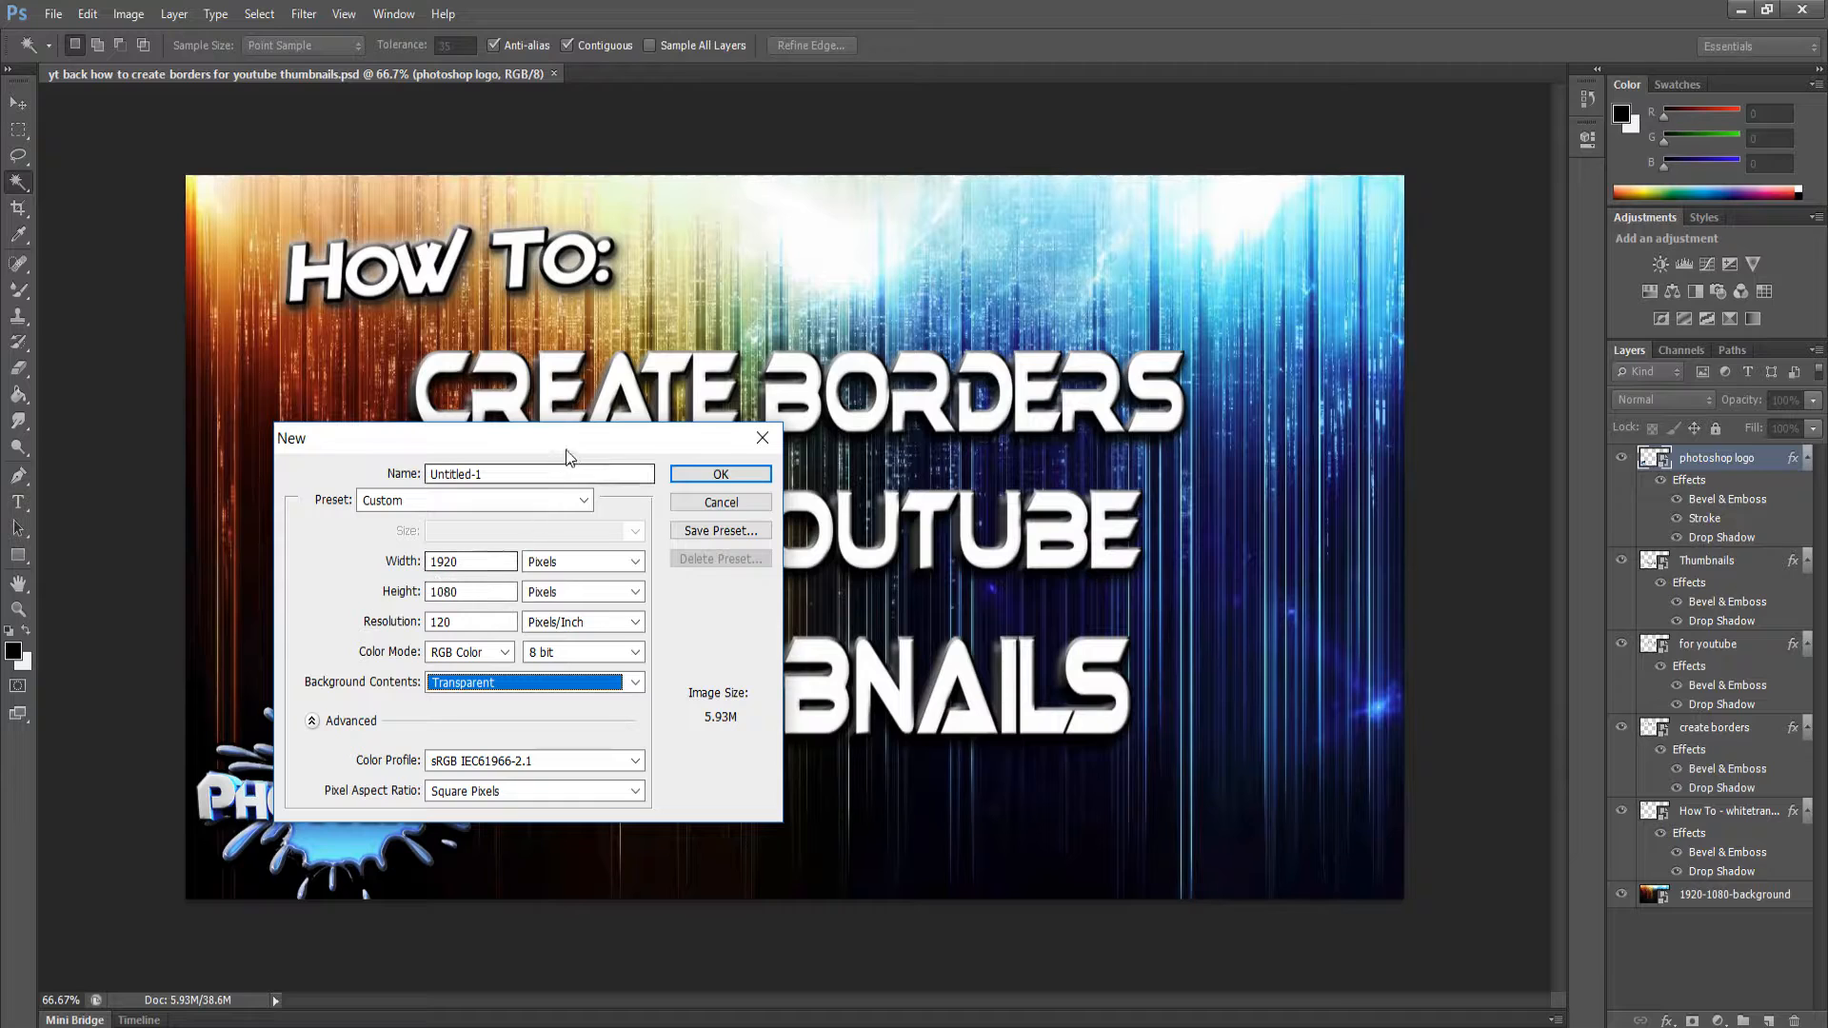
click(773, 439)
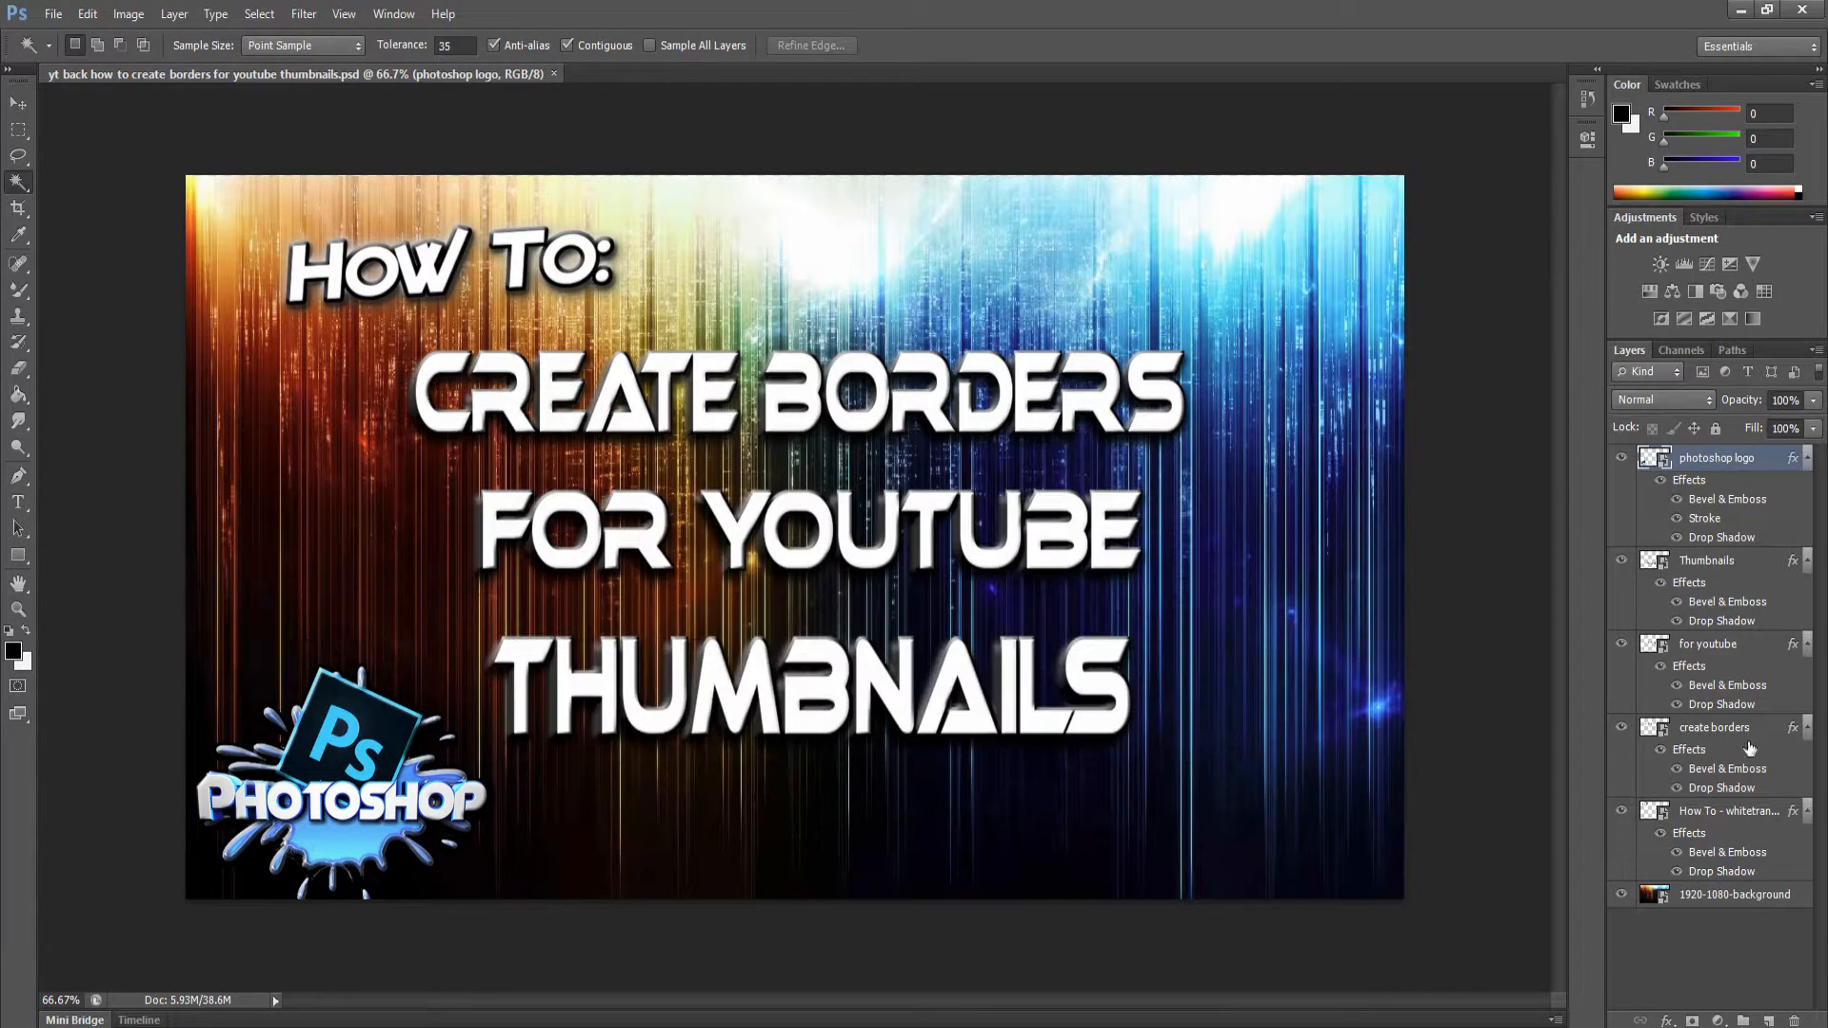
- Rasterize the photoshop logo layer and the four text layers together, leaving out the 1920-1080-background layer
ctrl+click(1711, 567)
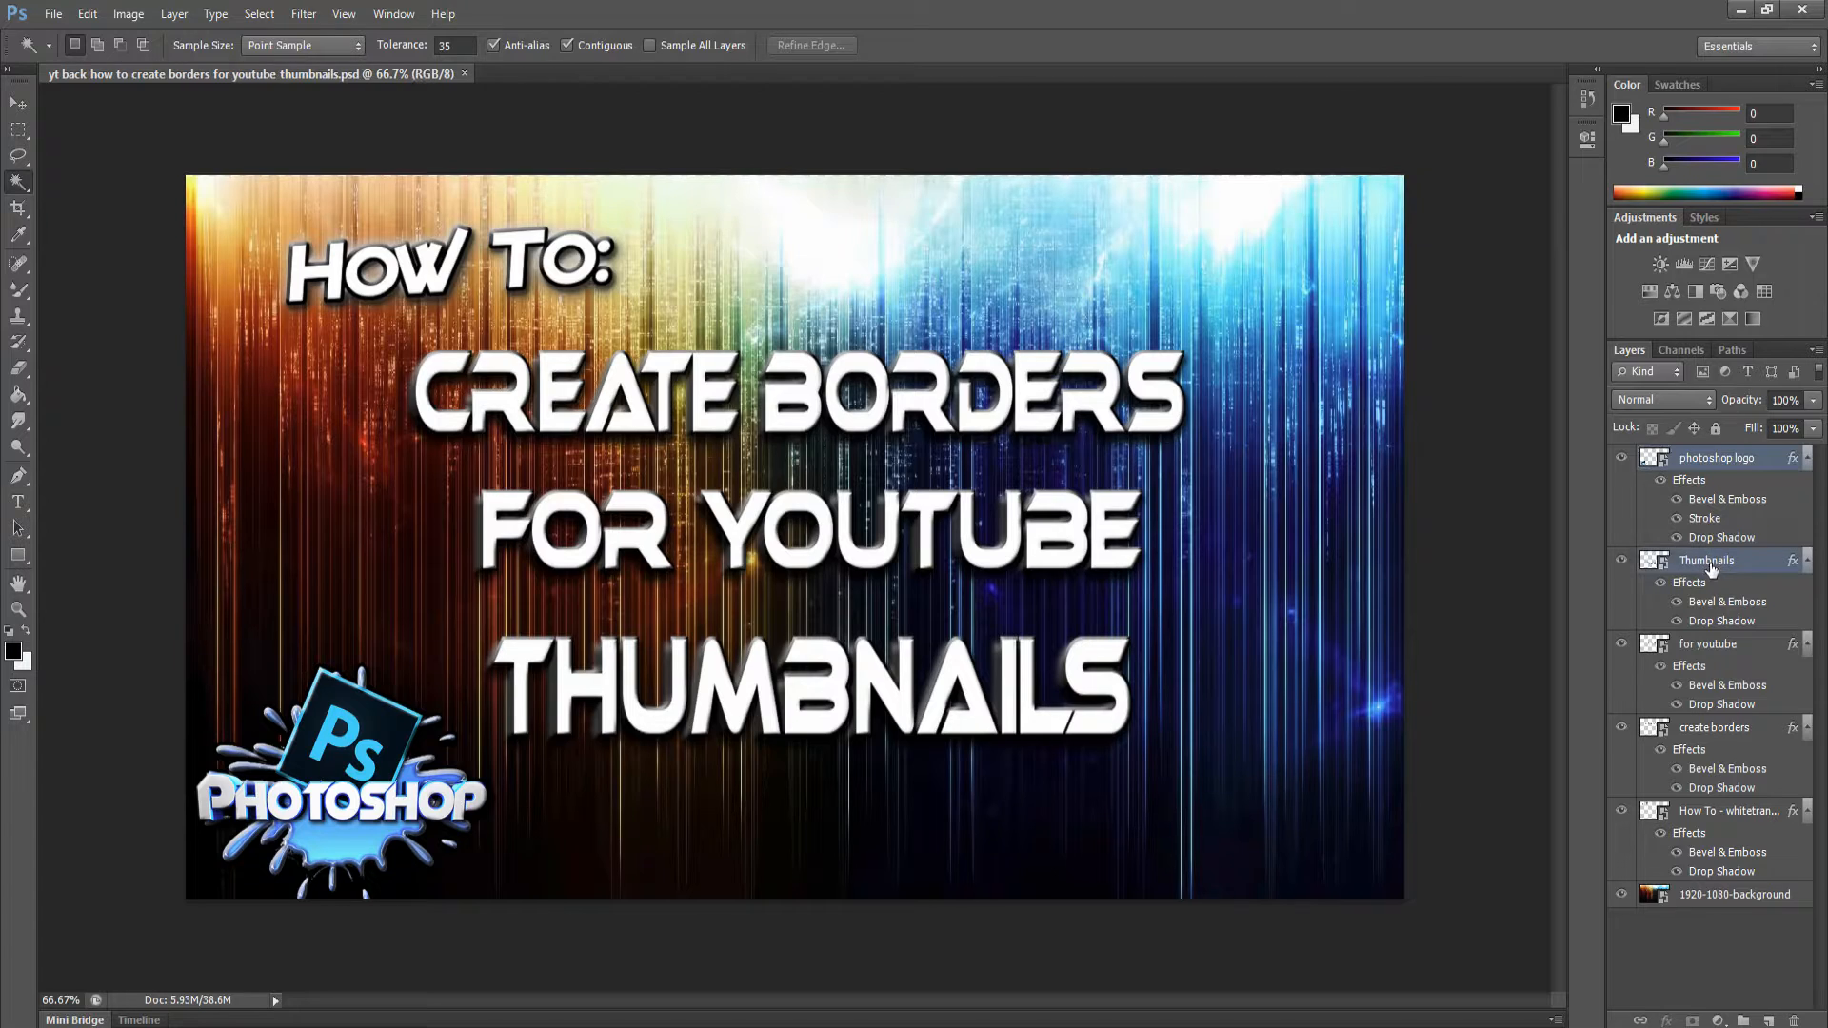
ctrl+click(1725, 655)
ctrl+click(1724, 732)
ctrl+click(1703, 814)
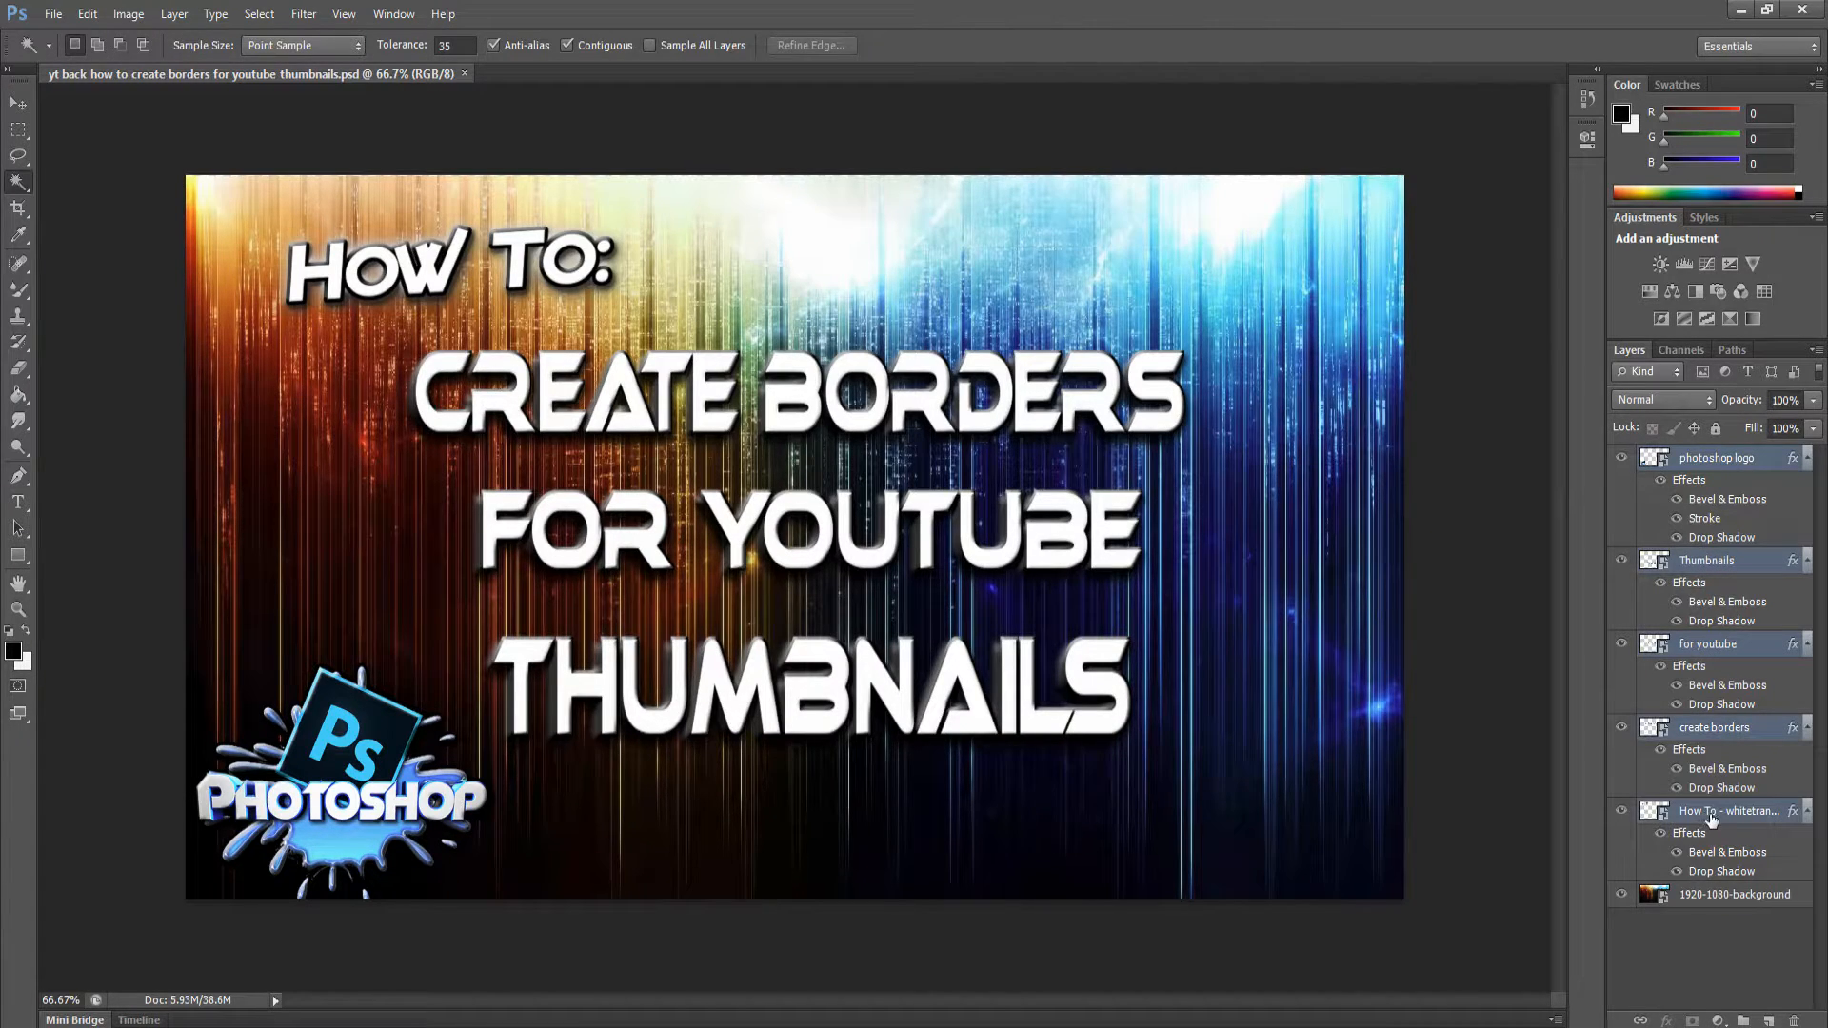
right_click(1700, 731)
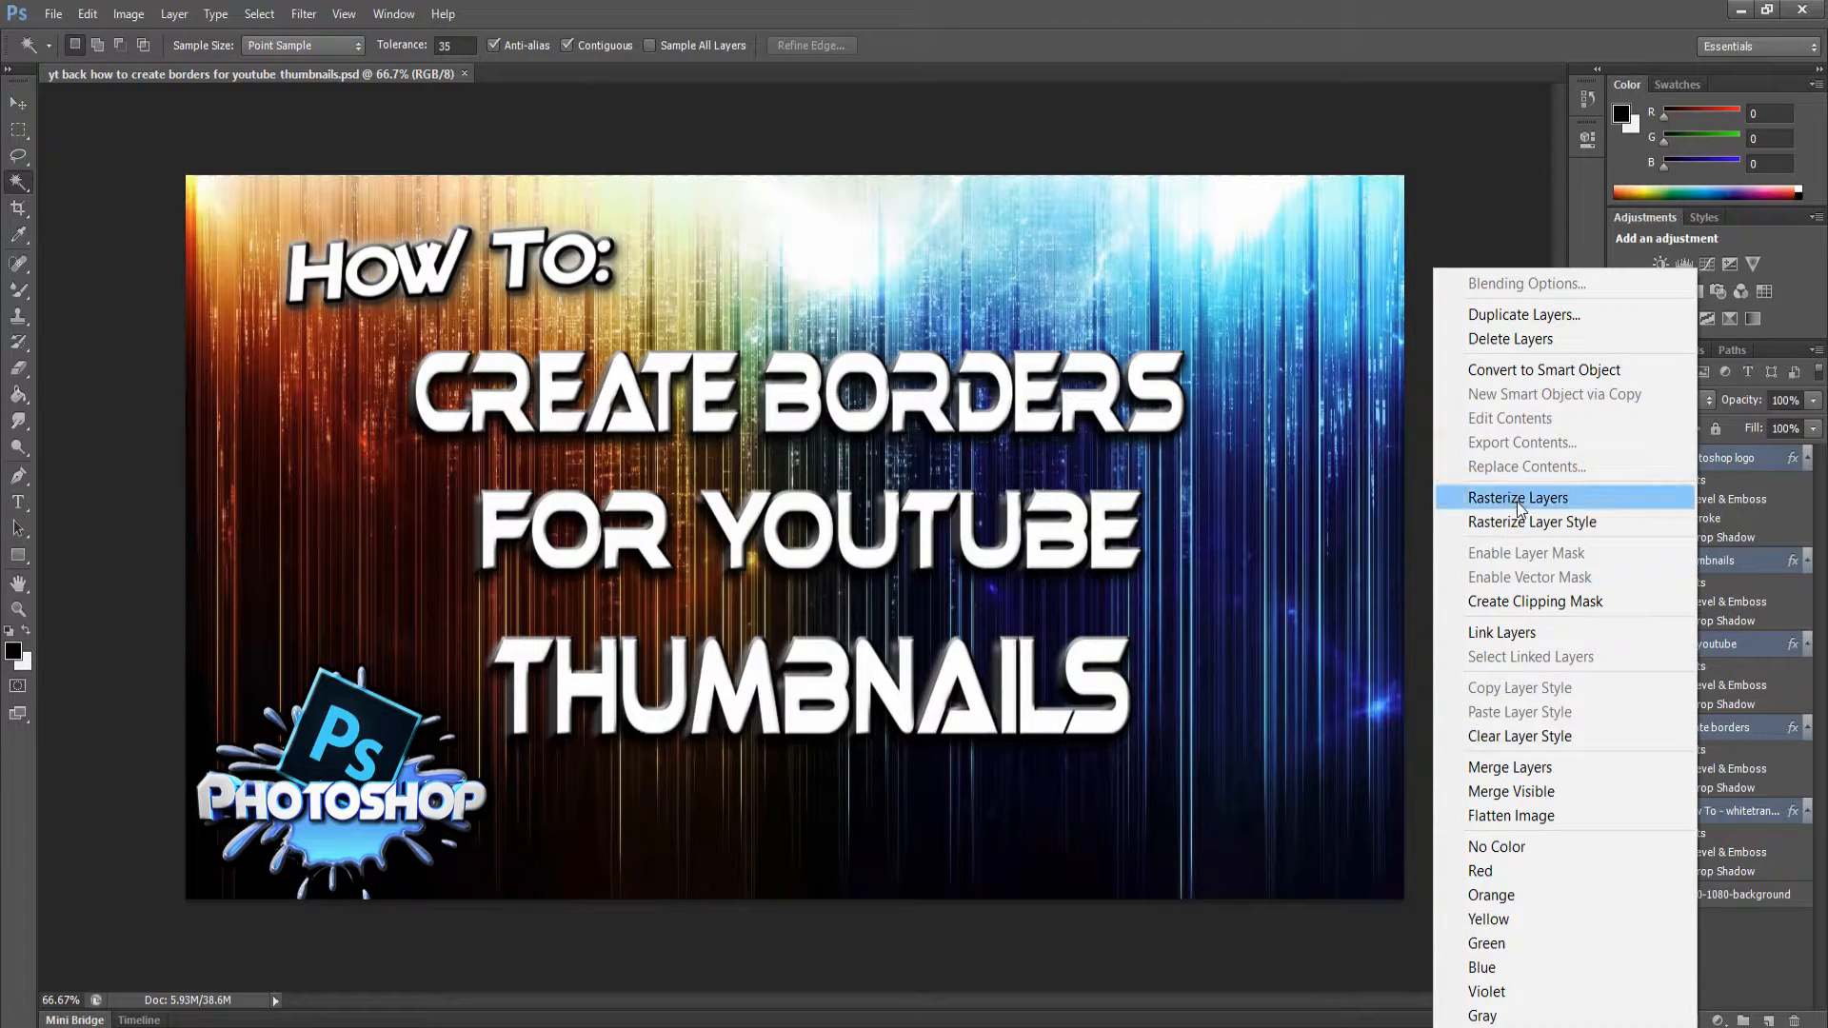
click(1476, 137)
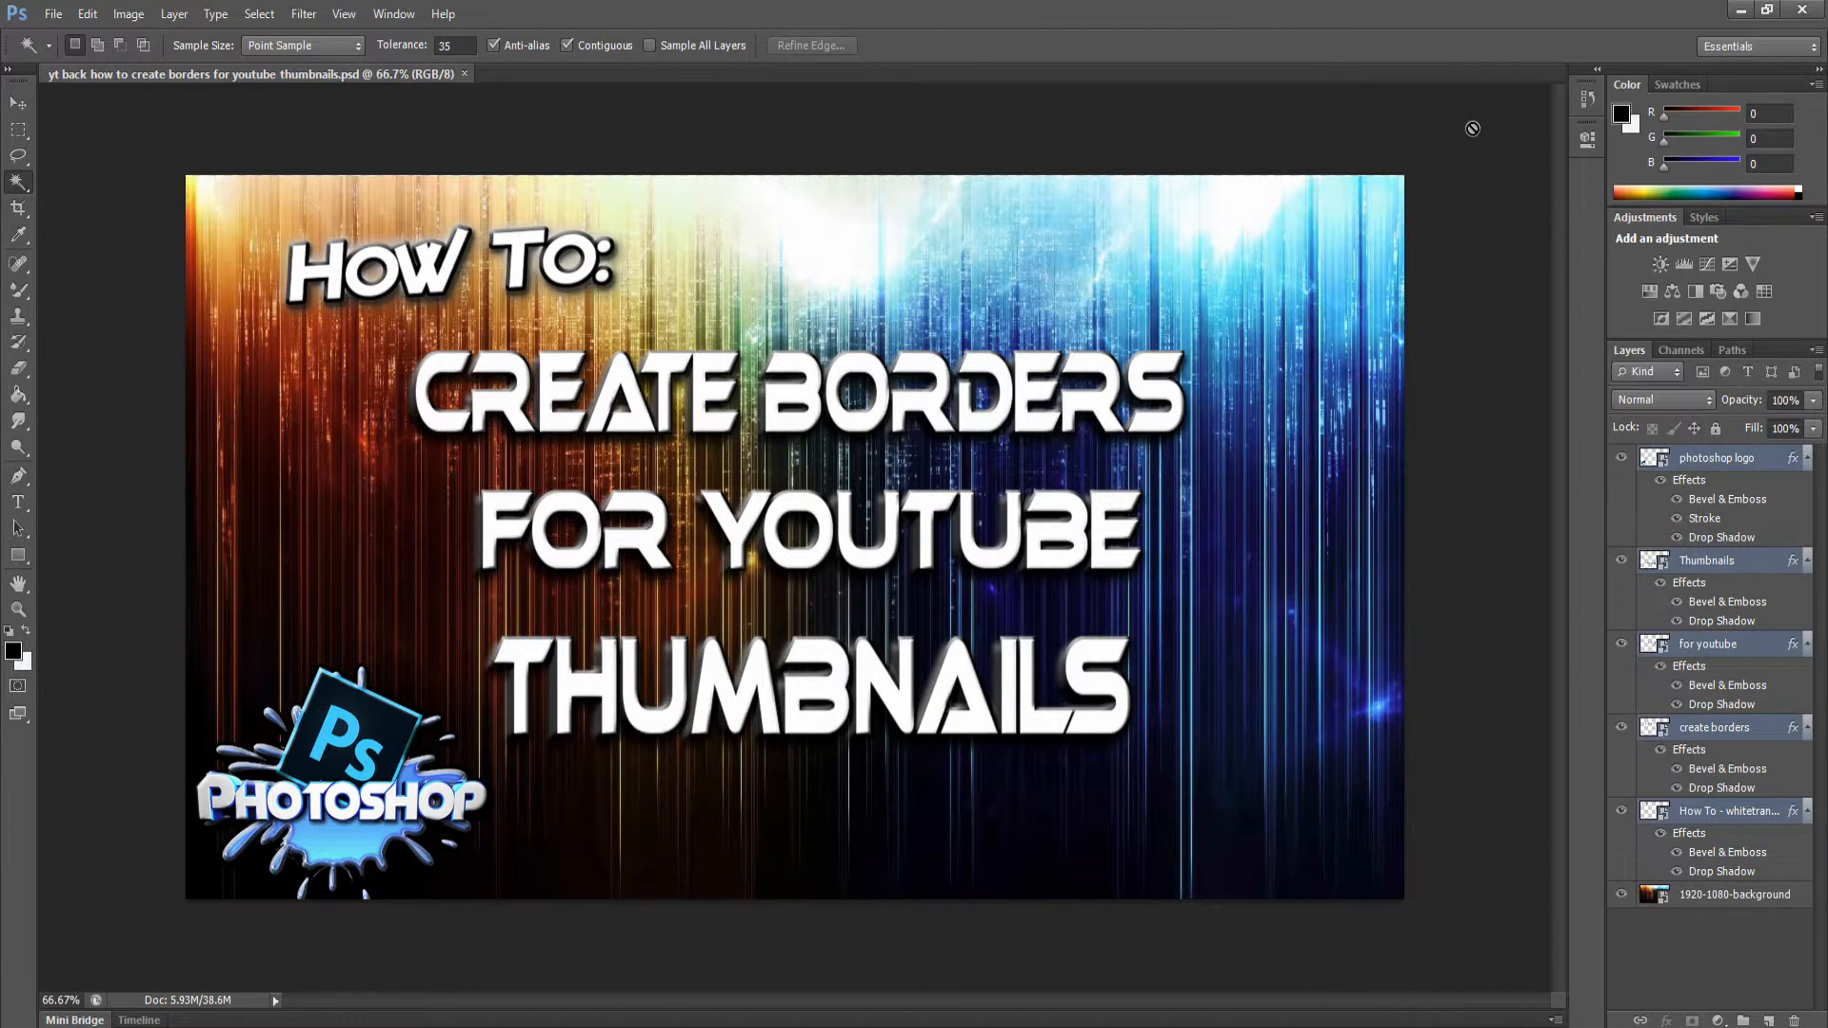
click(171, 14)
mouse_move(390, 417)
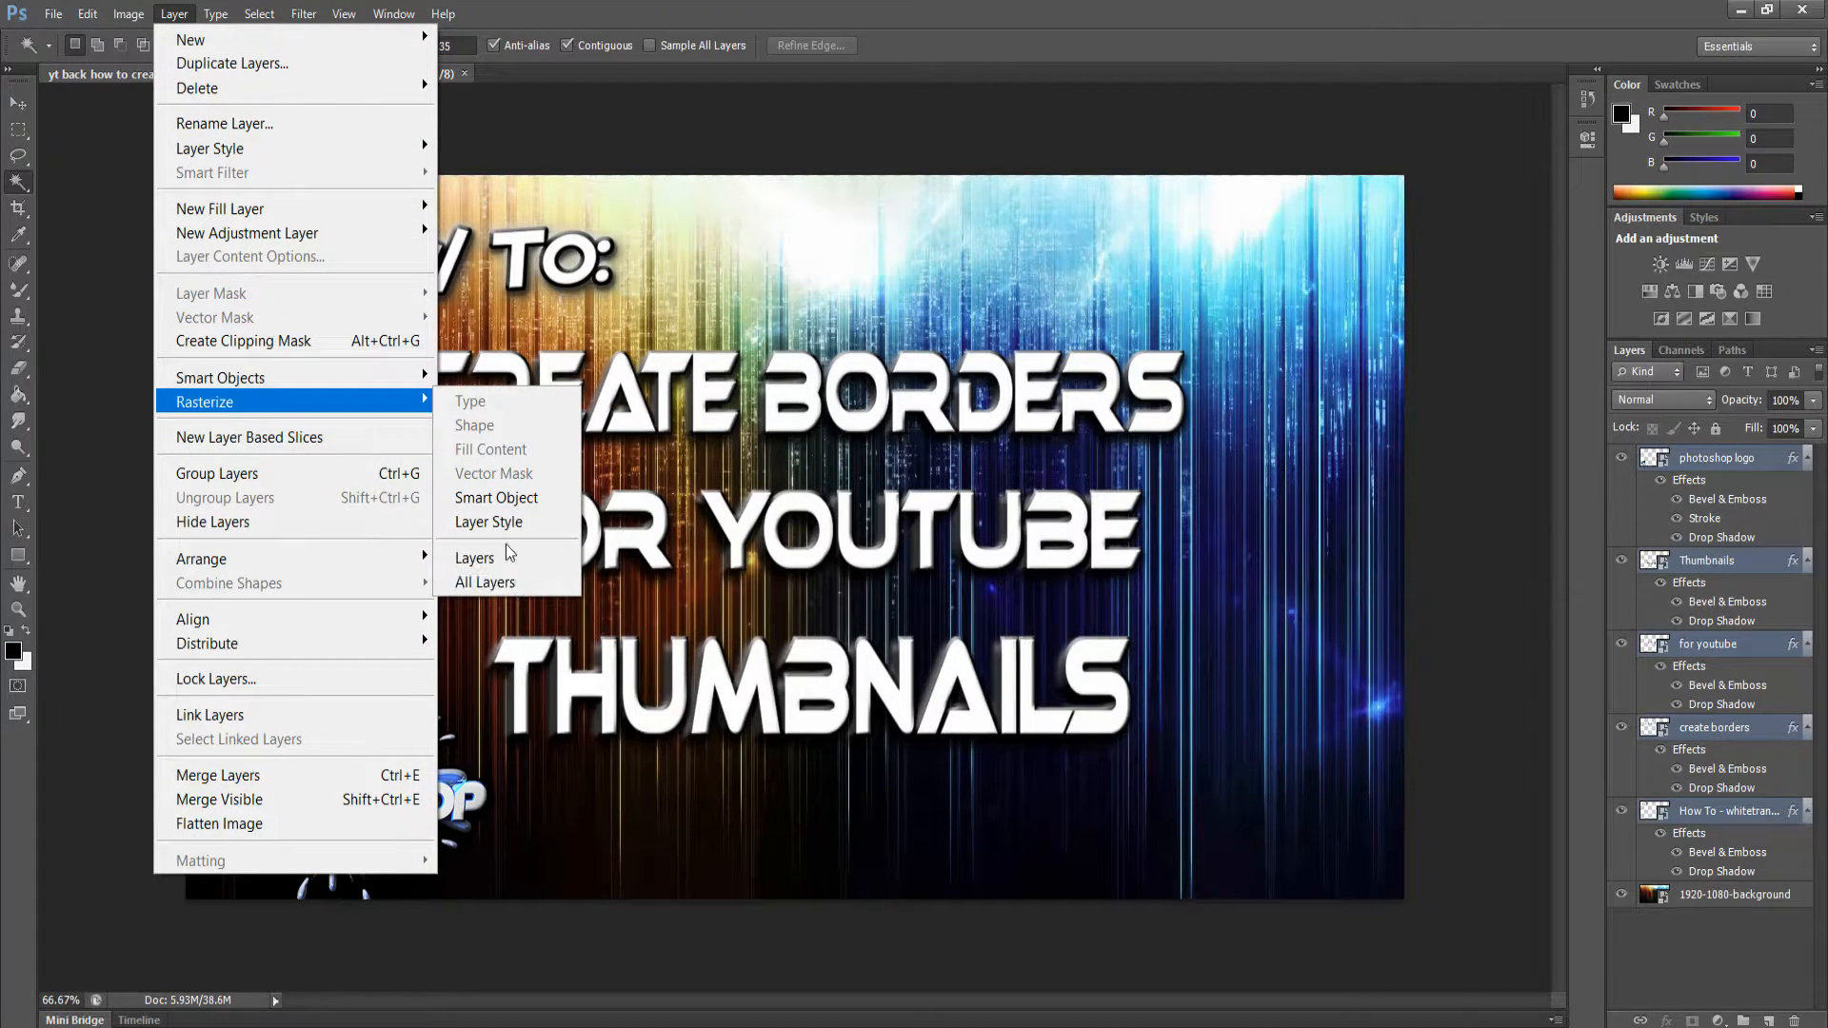
right_click(1710, 562)
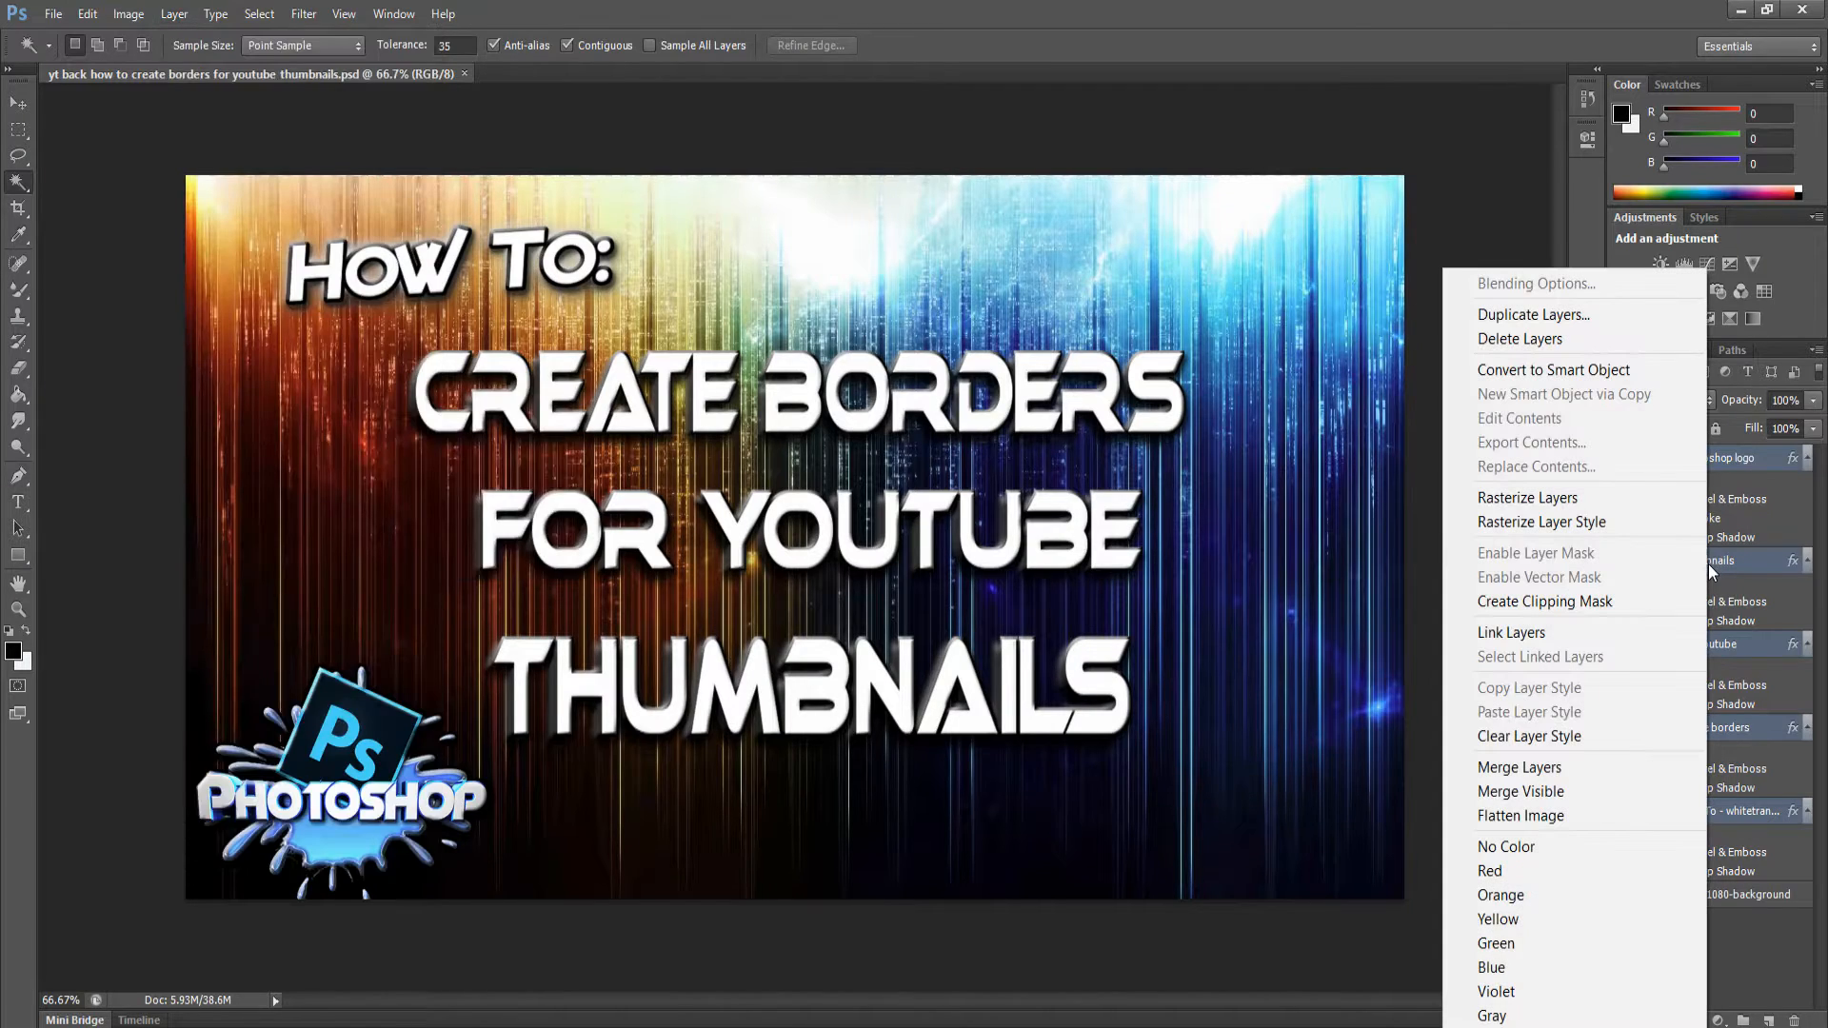
click(1567, 499)
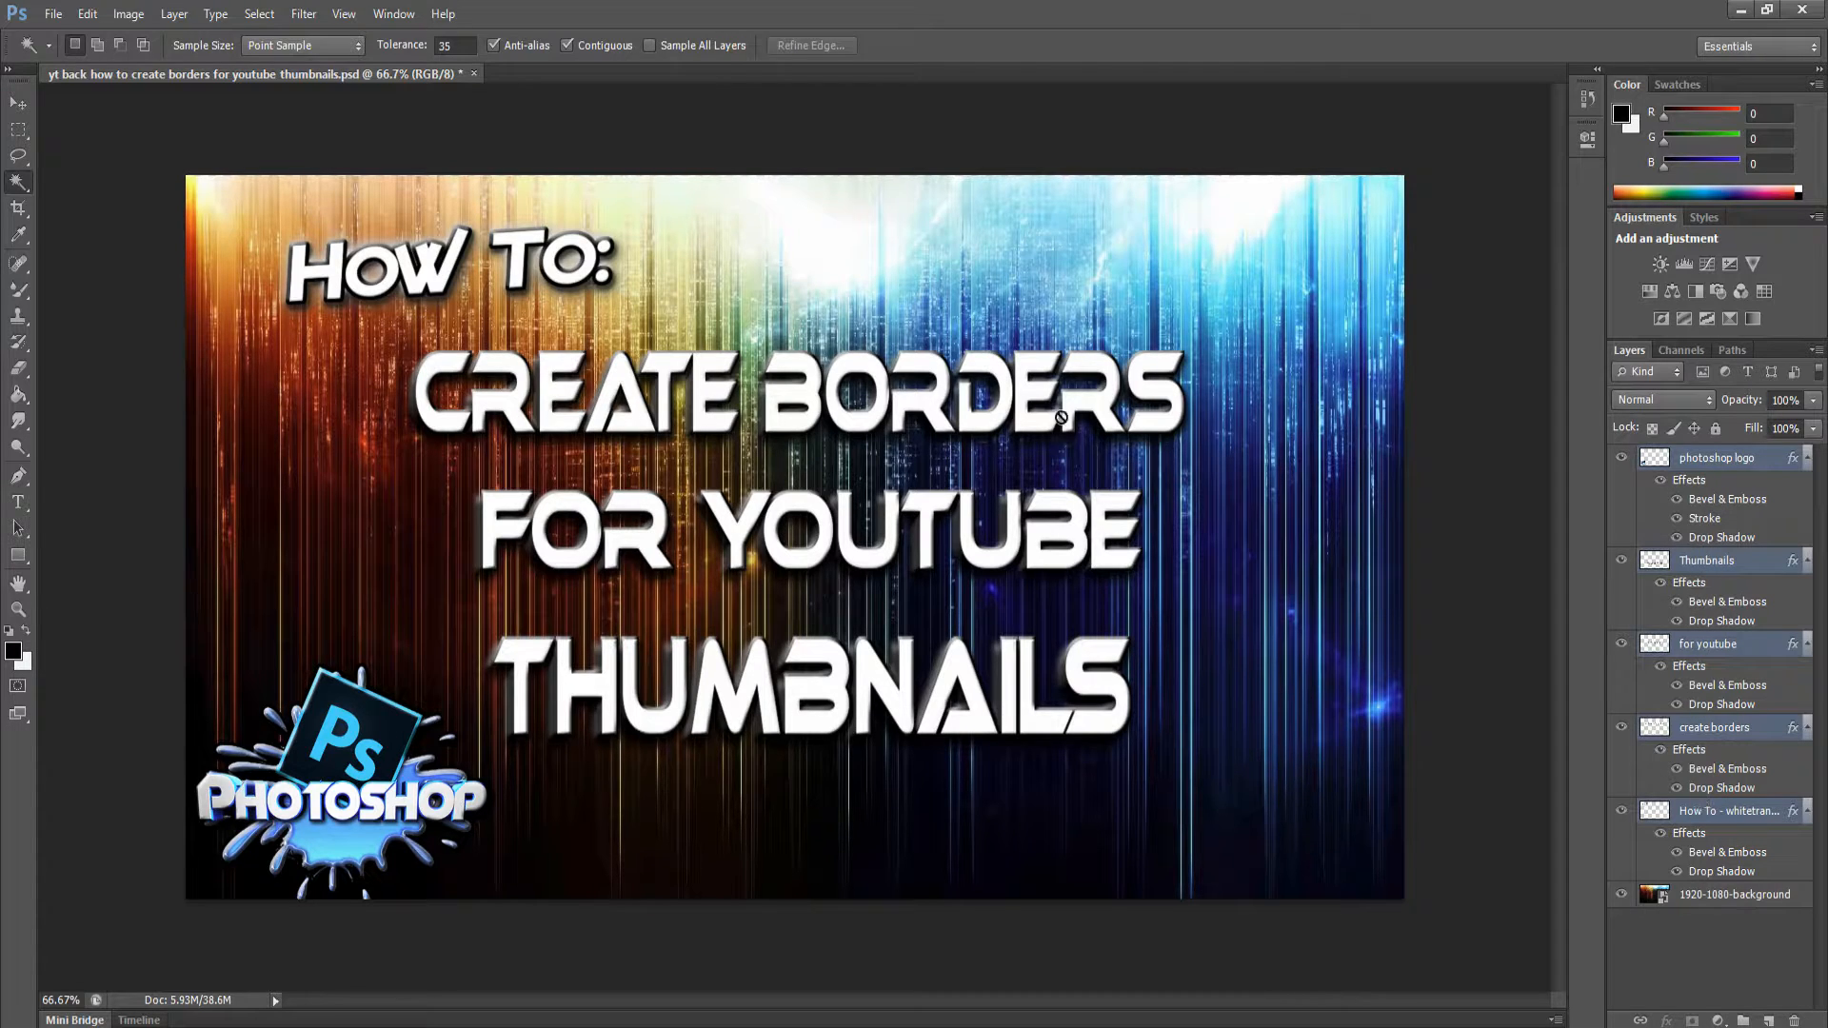
- Merge the selected logo and text layers into a single layer
click(174, 13)
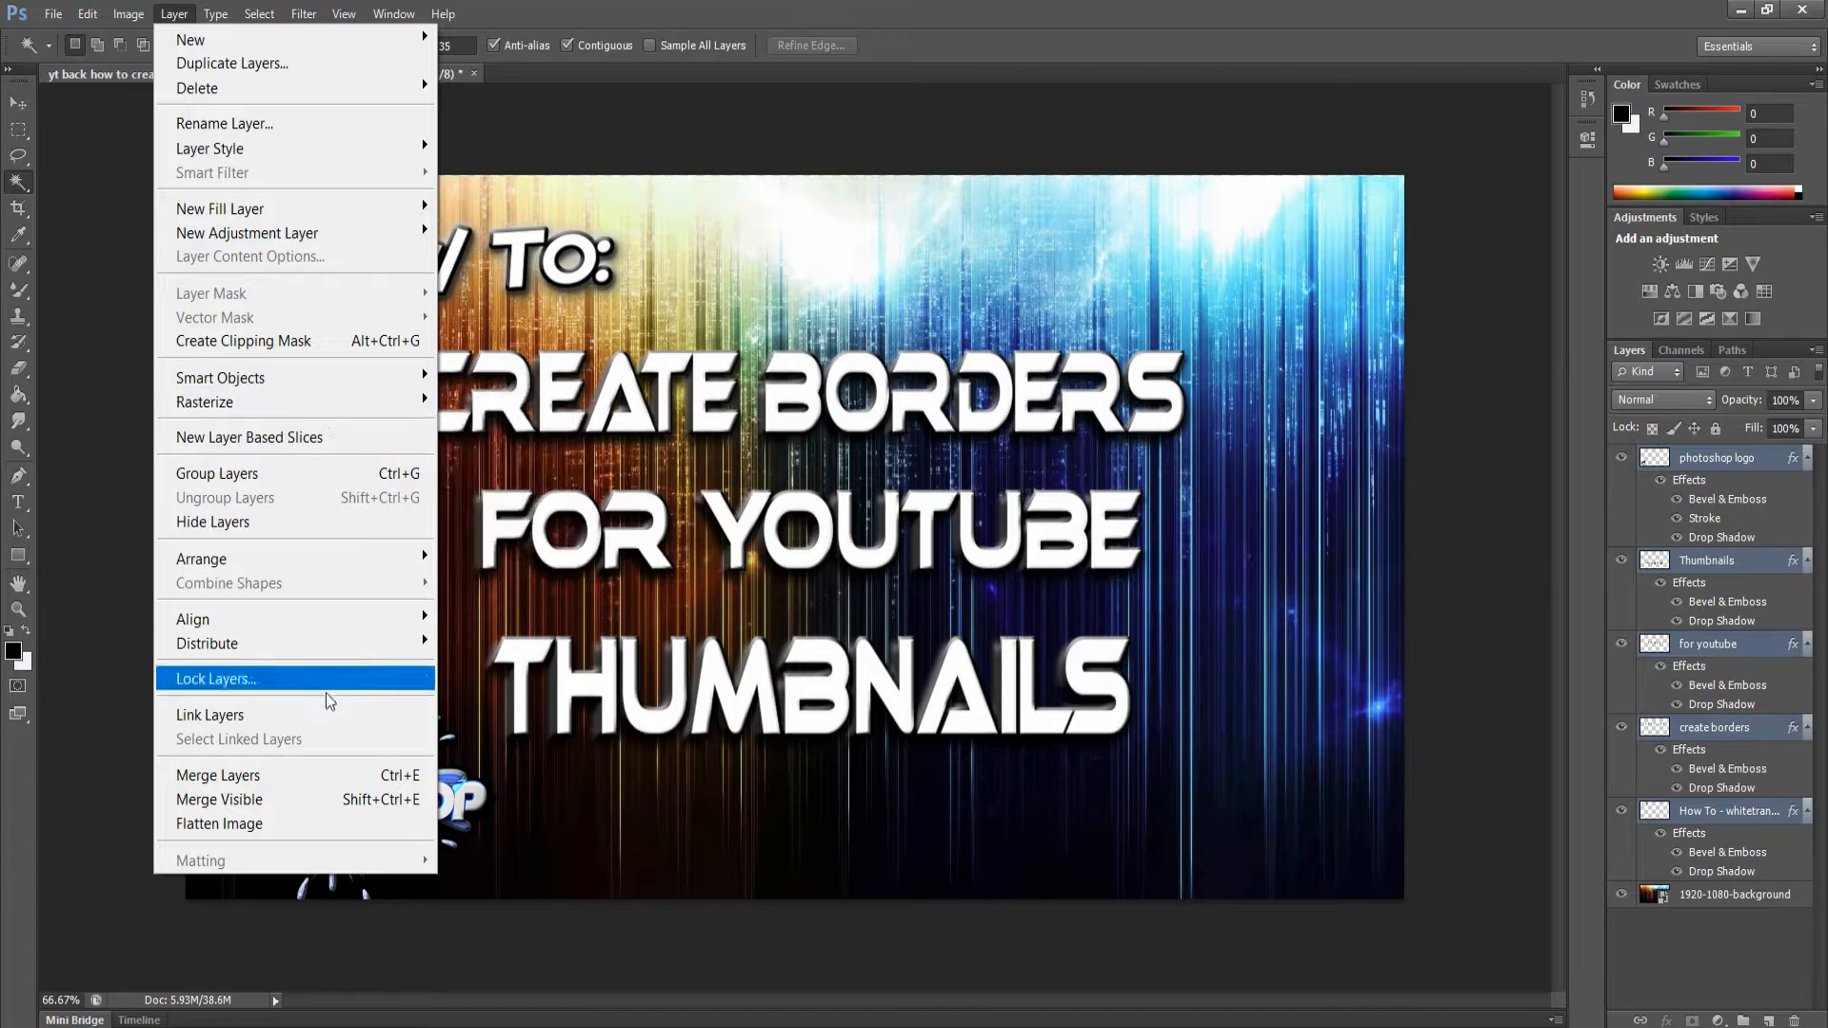
click(400, 775)
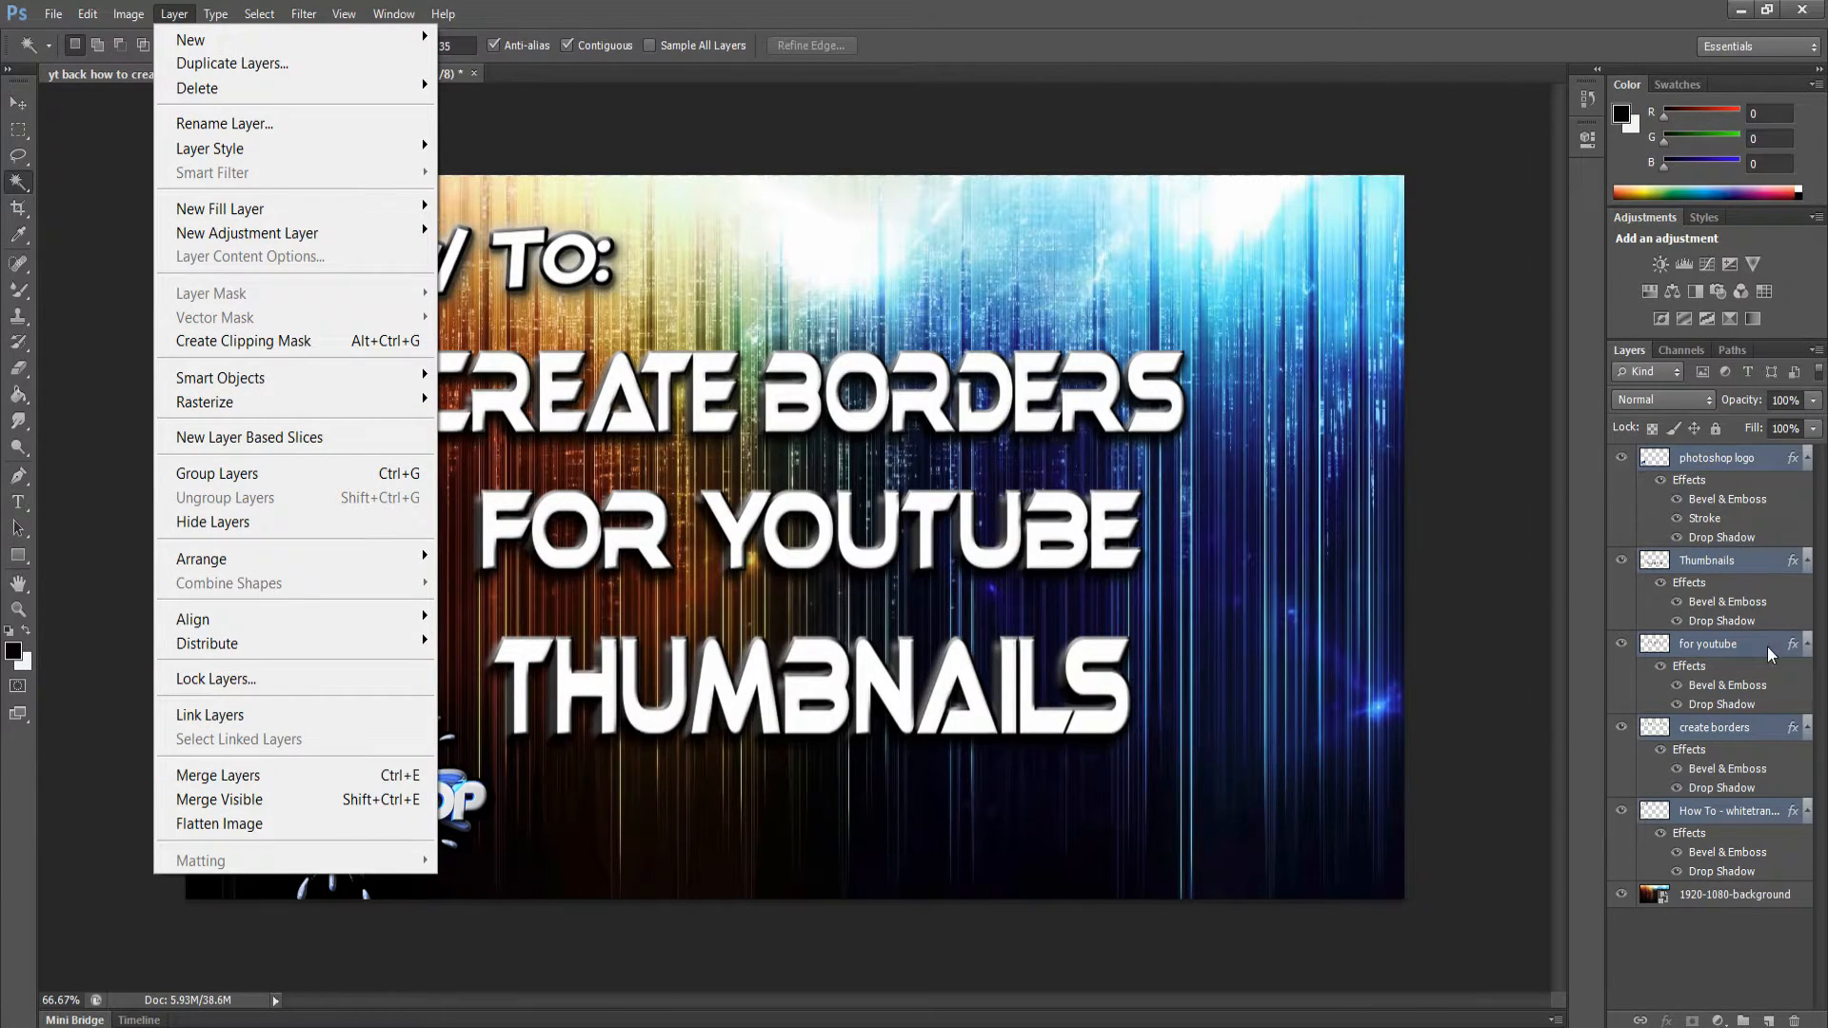
right_click(1693, 563)
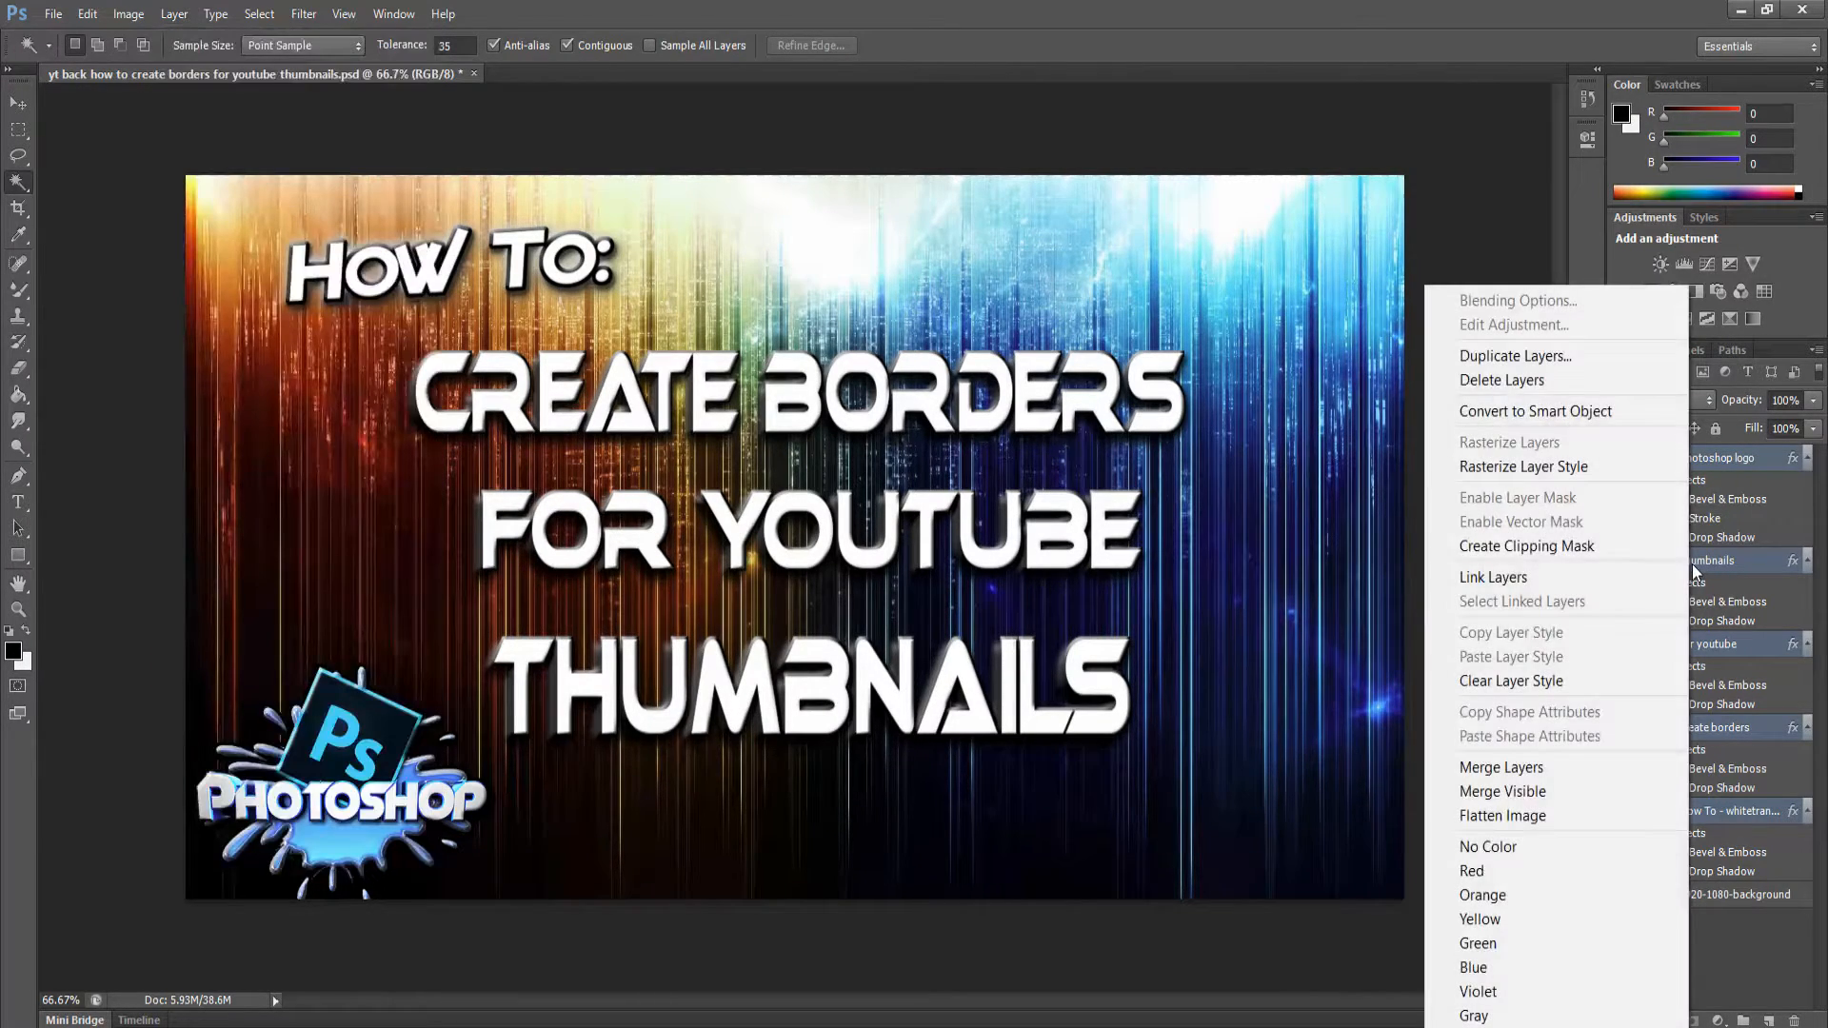
click(1564, 773)
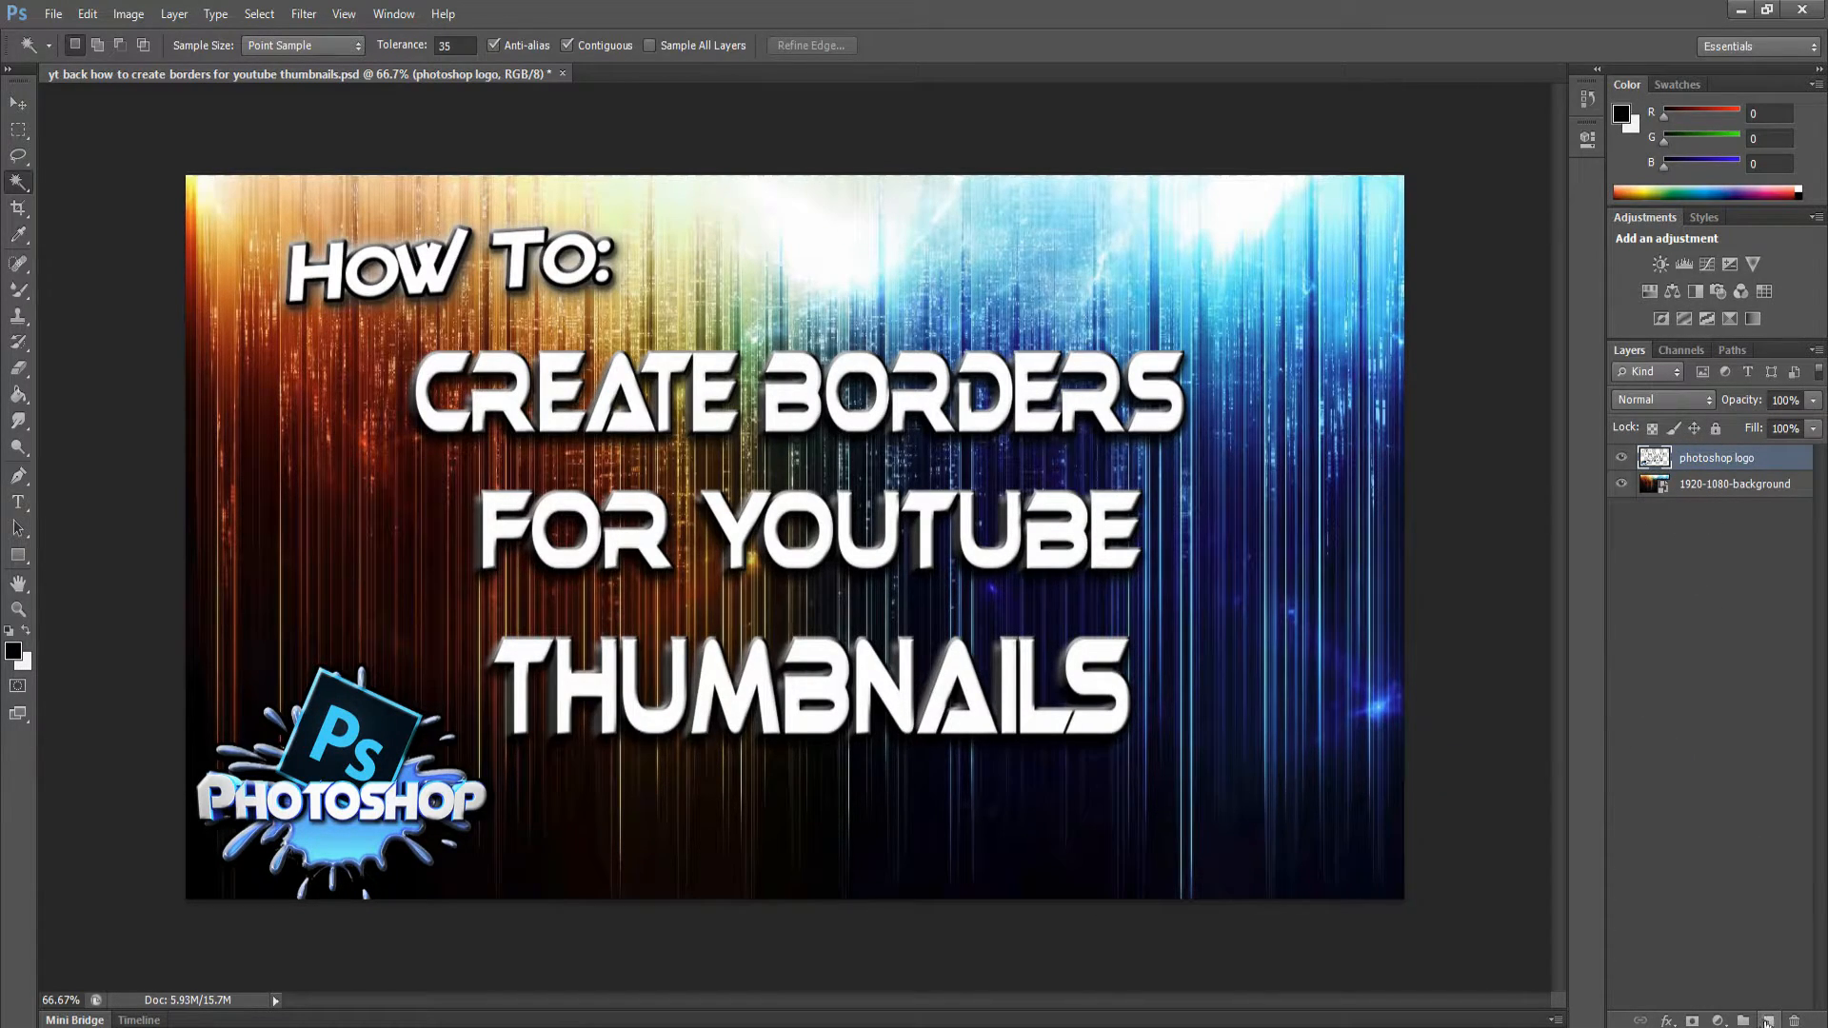
- Add a new empty layer above the merged logo and text layer
click(175, 13)
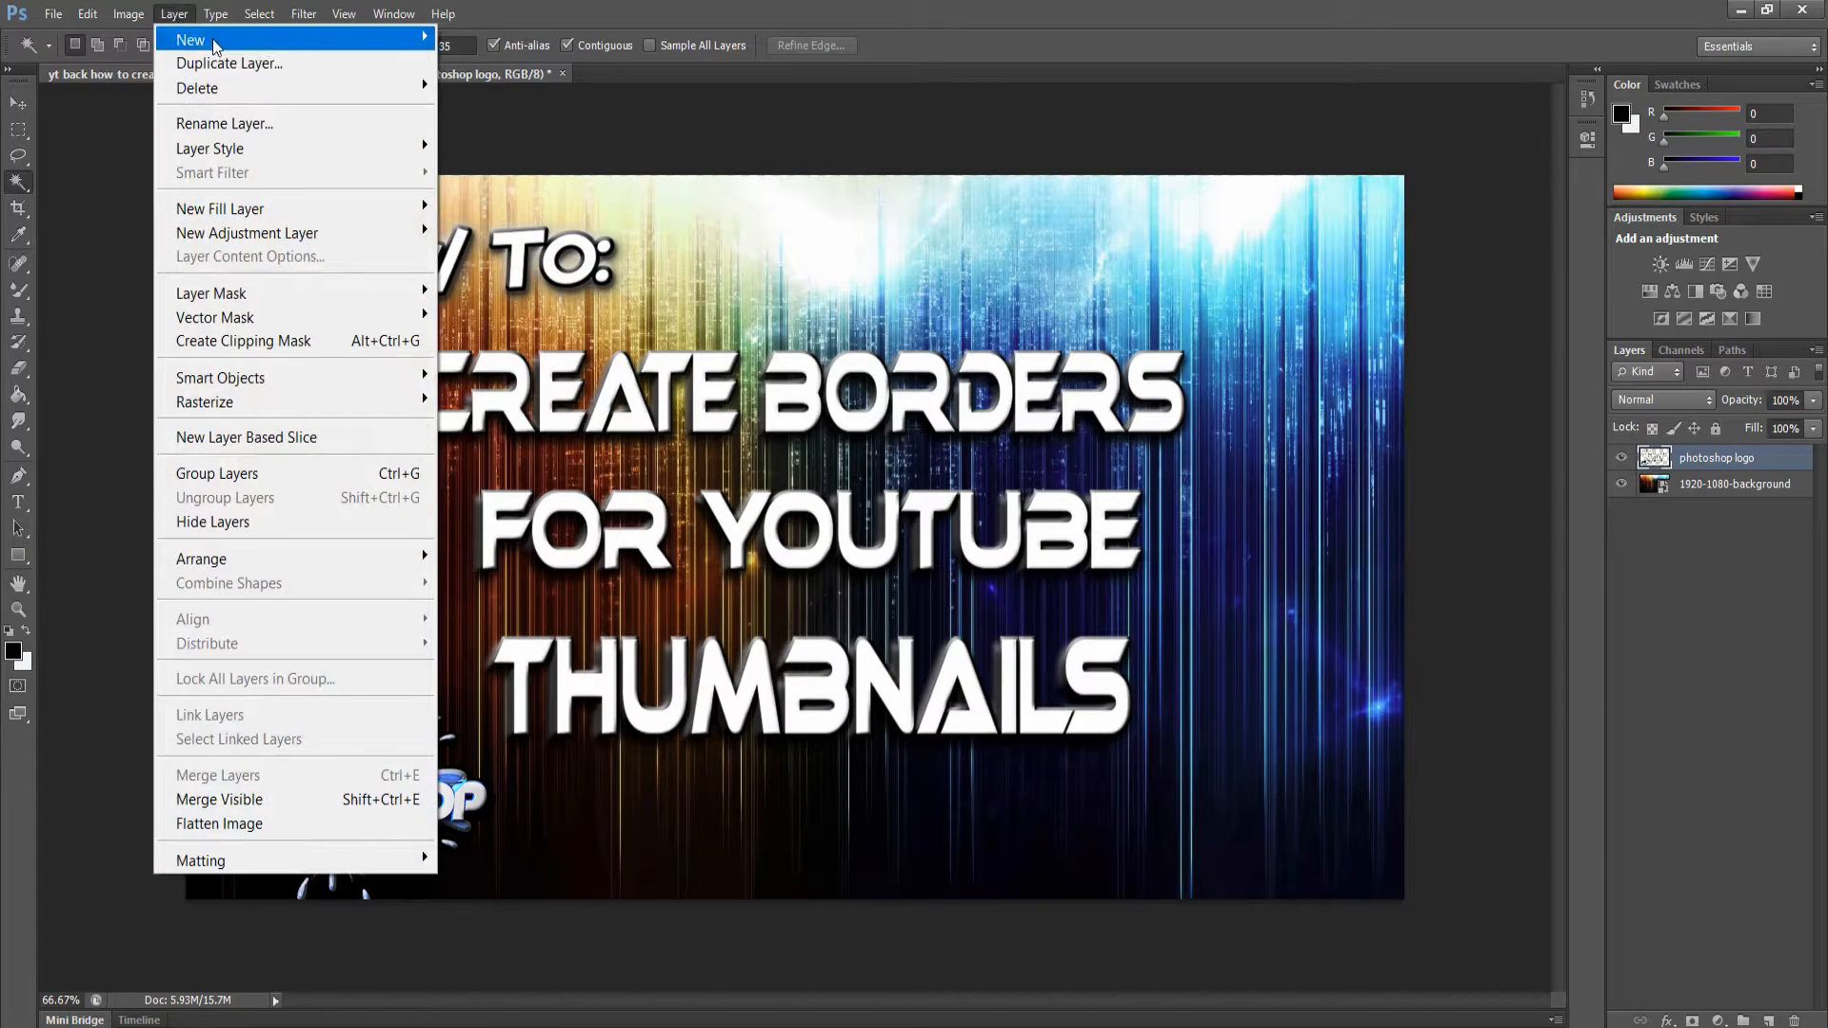
mouse_move(217, 46)
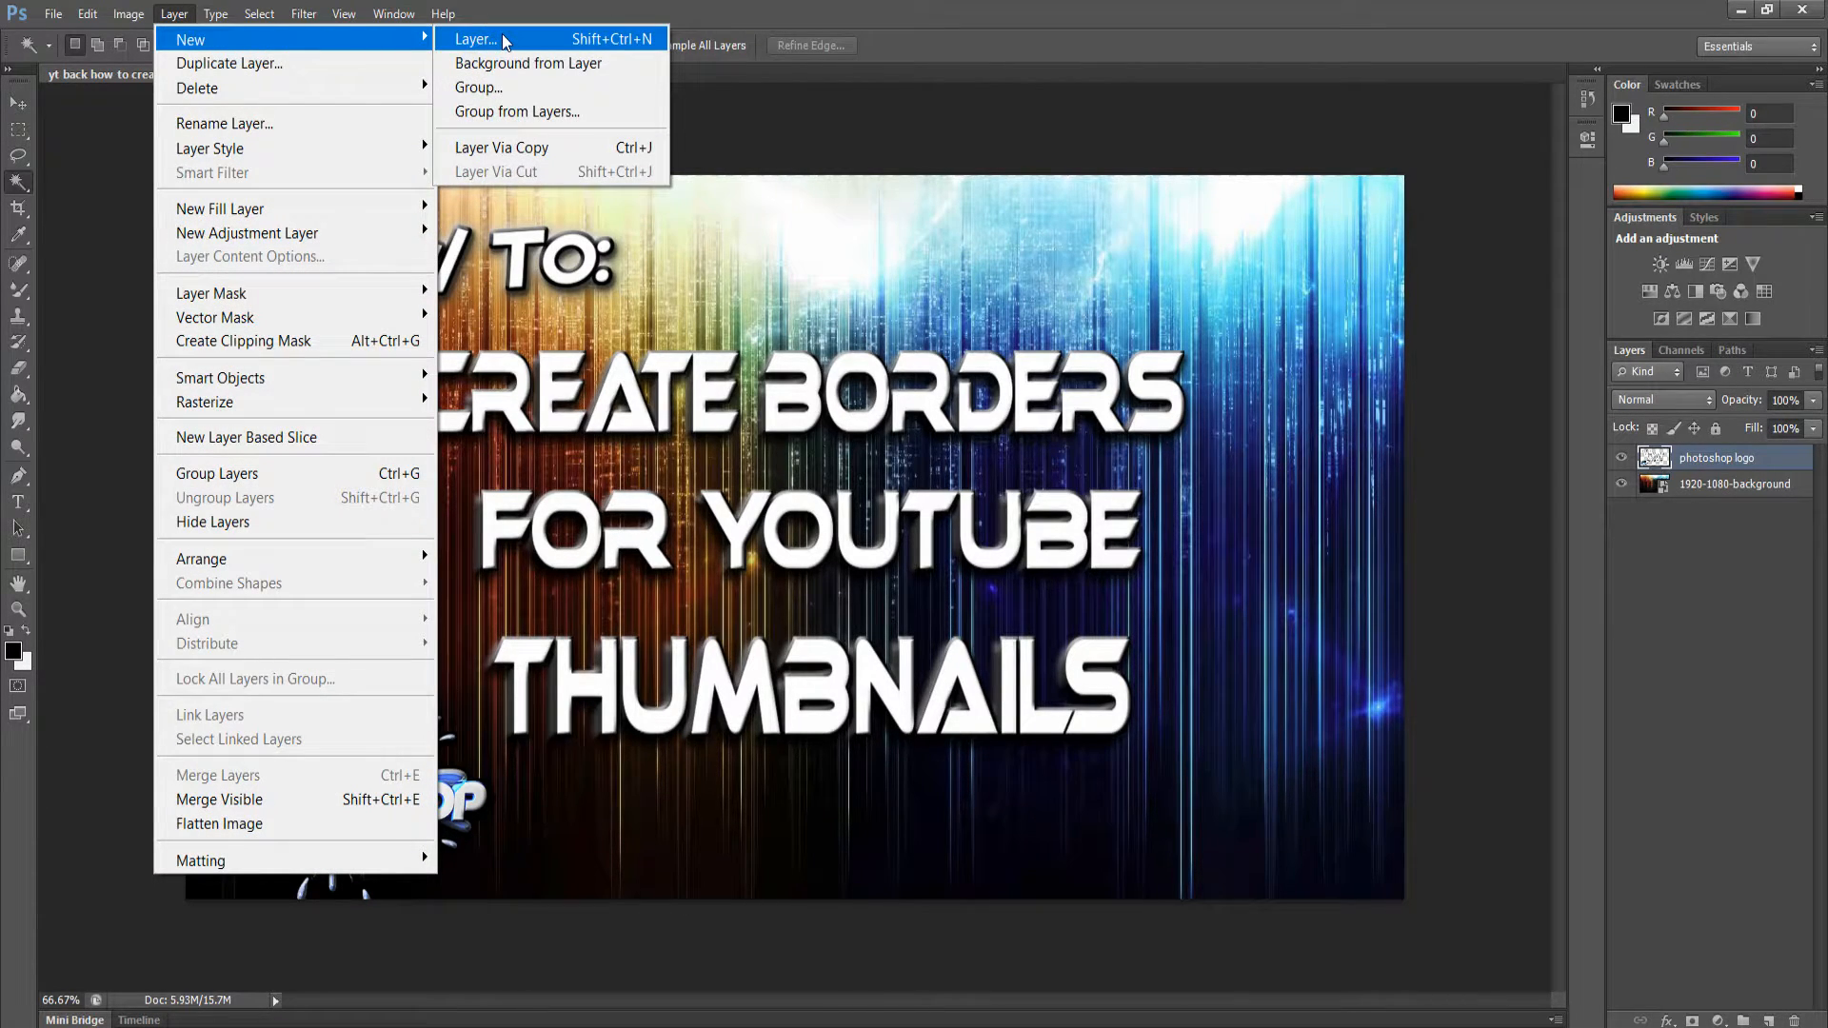
click(1770, 1019)
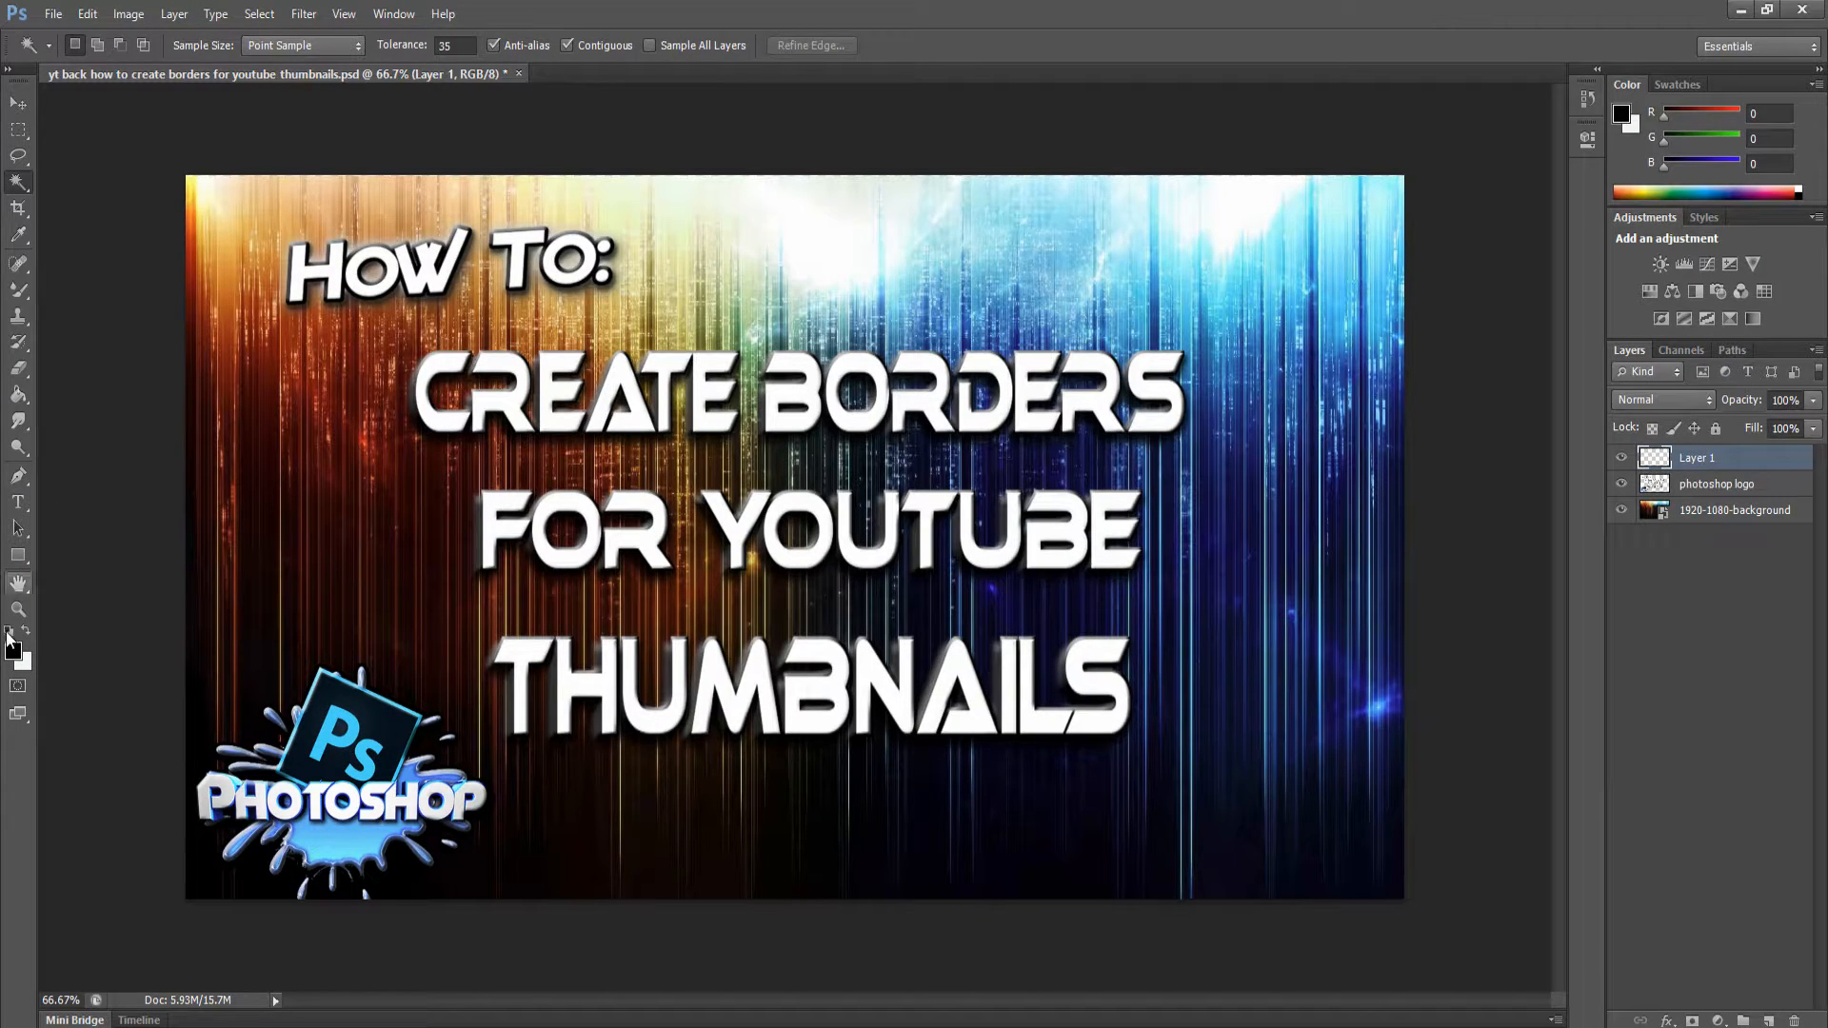
- Draw a rectangle with white fill and white stroke over the whole canvas, about 1918 by 1082 px
click(19, 555)
right_click(21, 562)
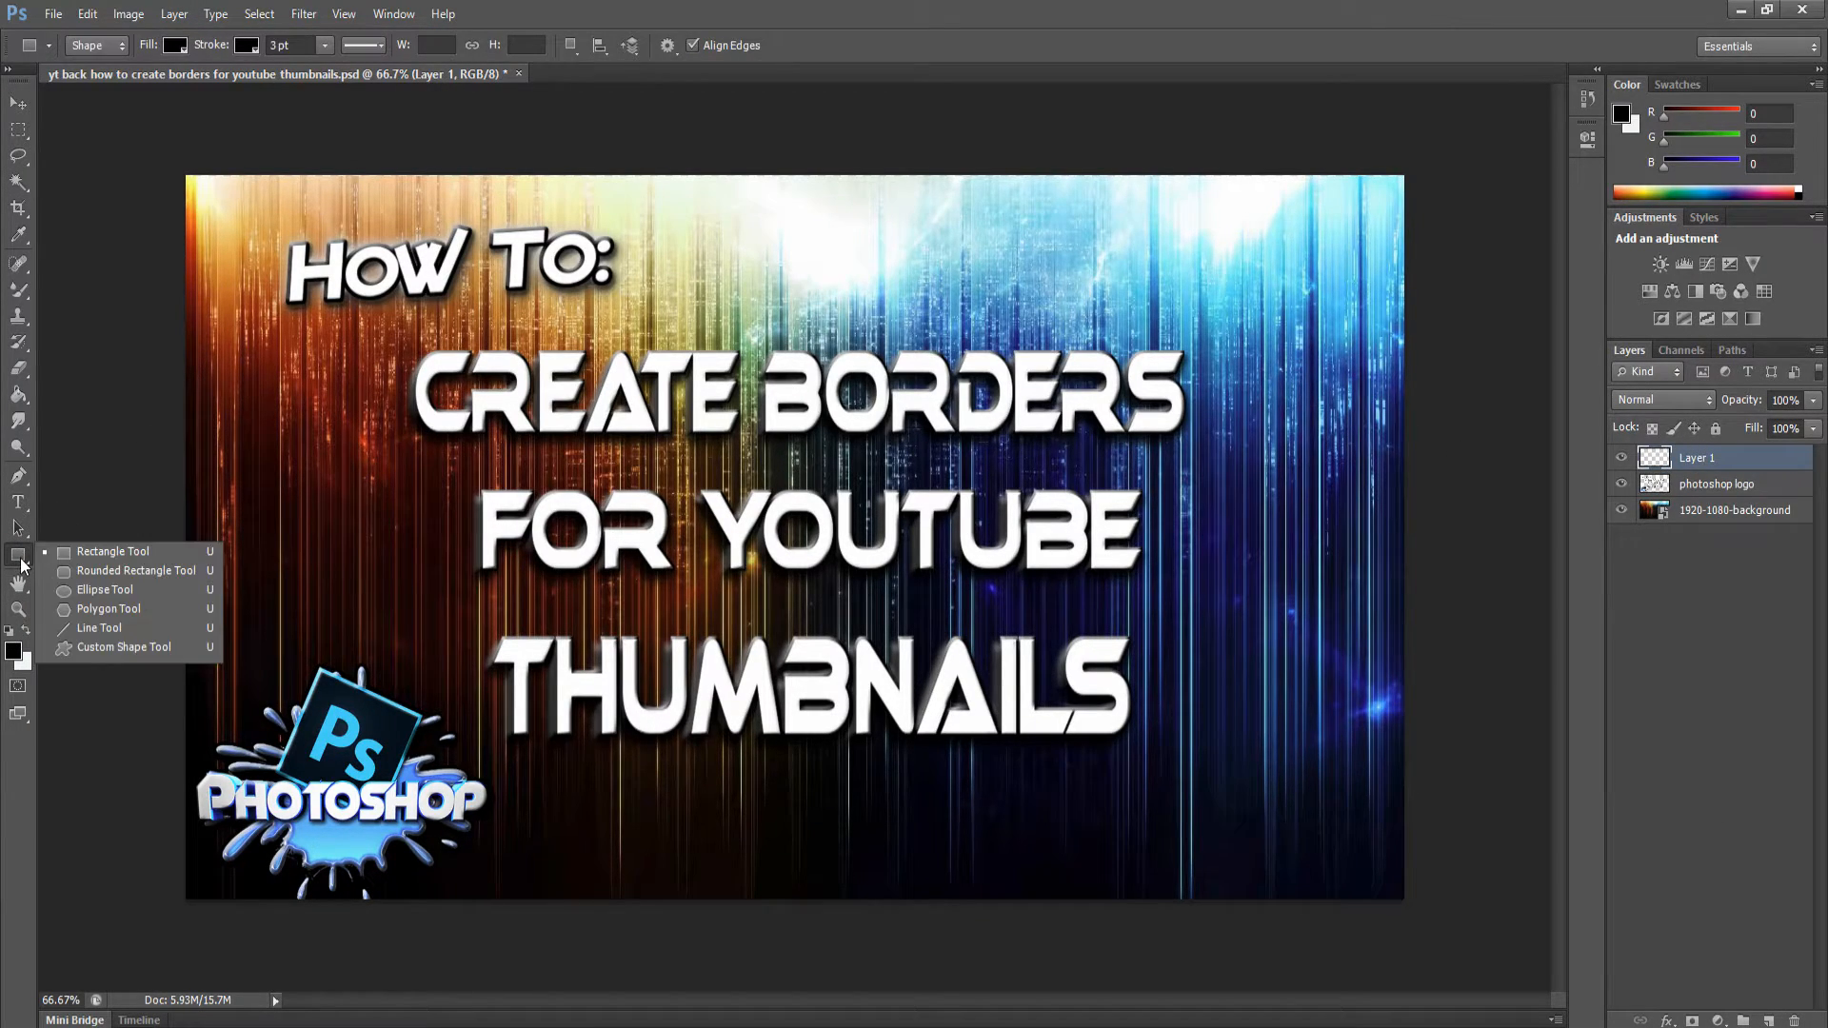
click(105, 552)
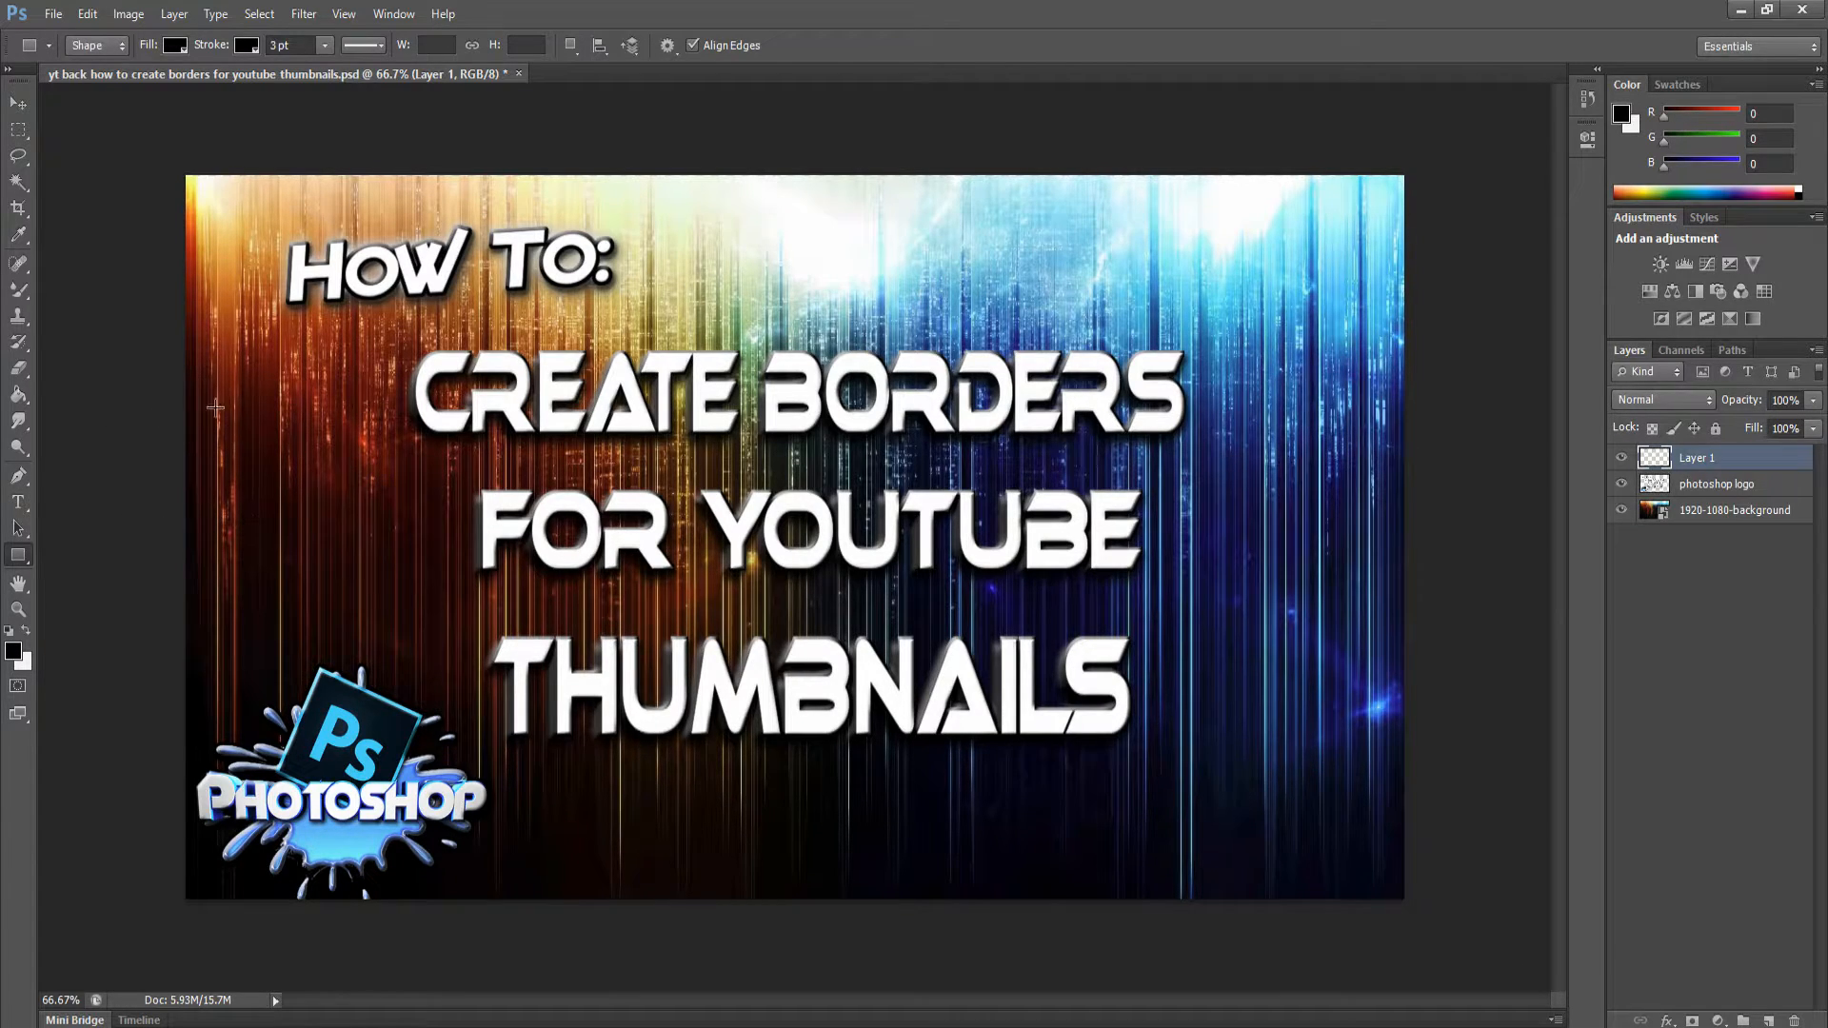
click(175, 46)
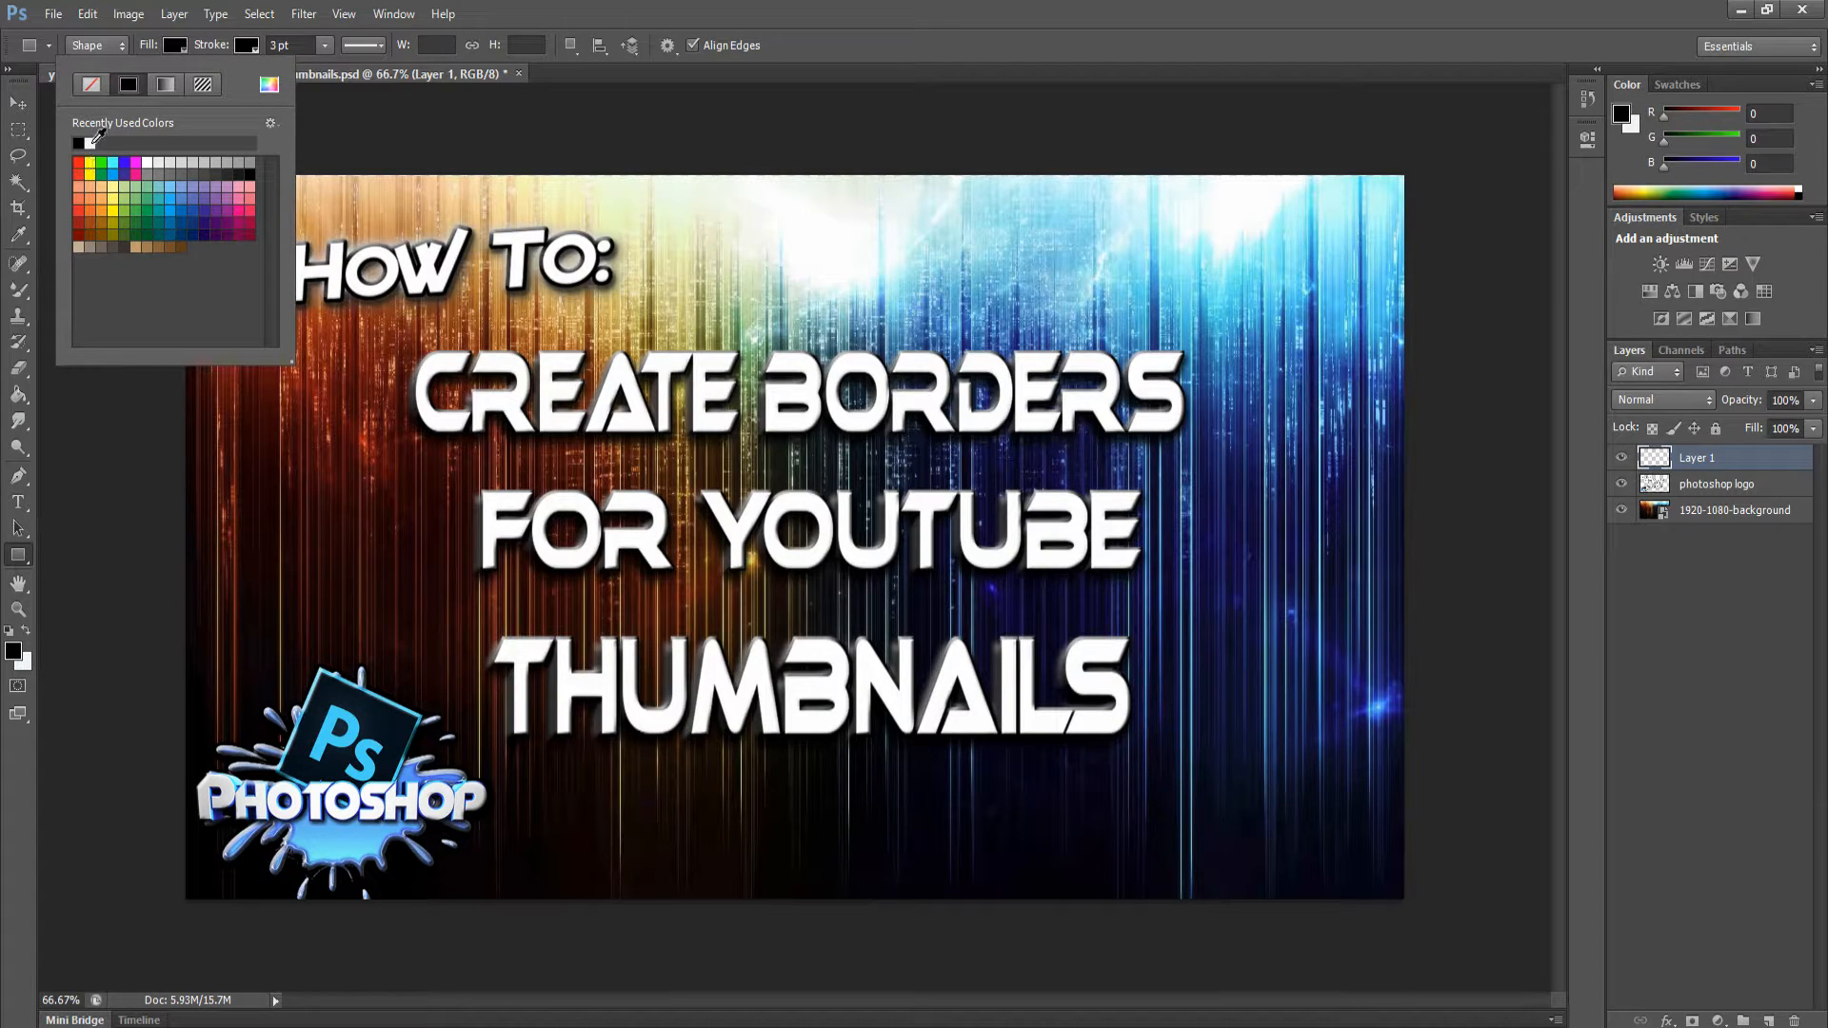
click(91, 143)
click(247, 46)
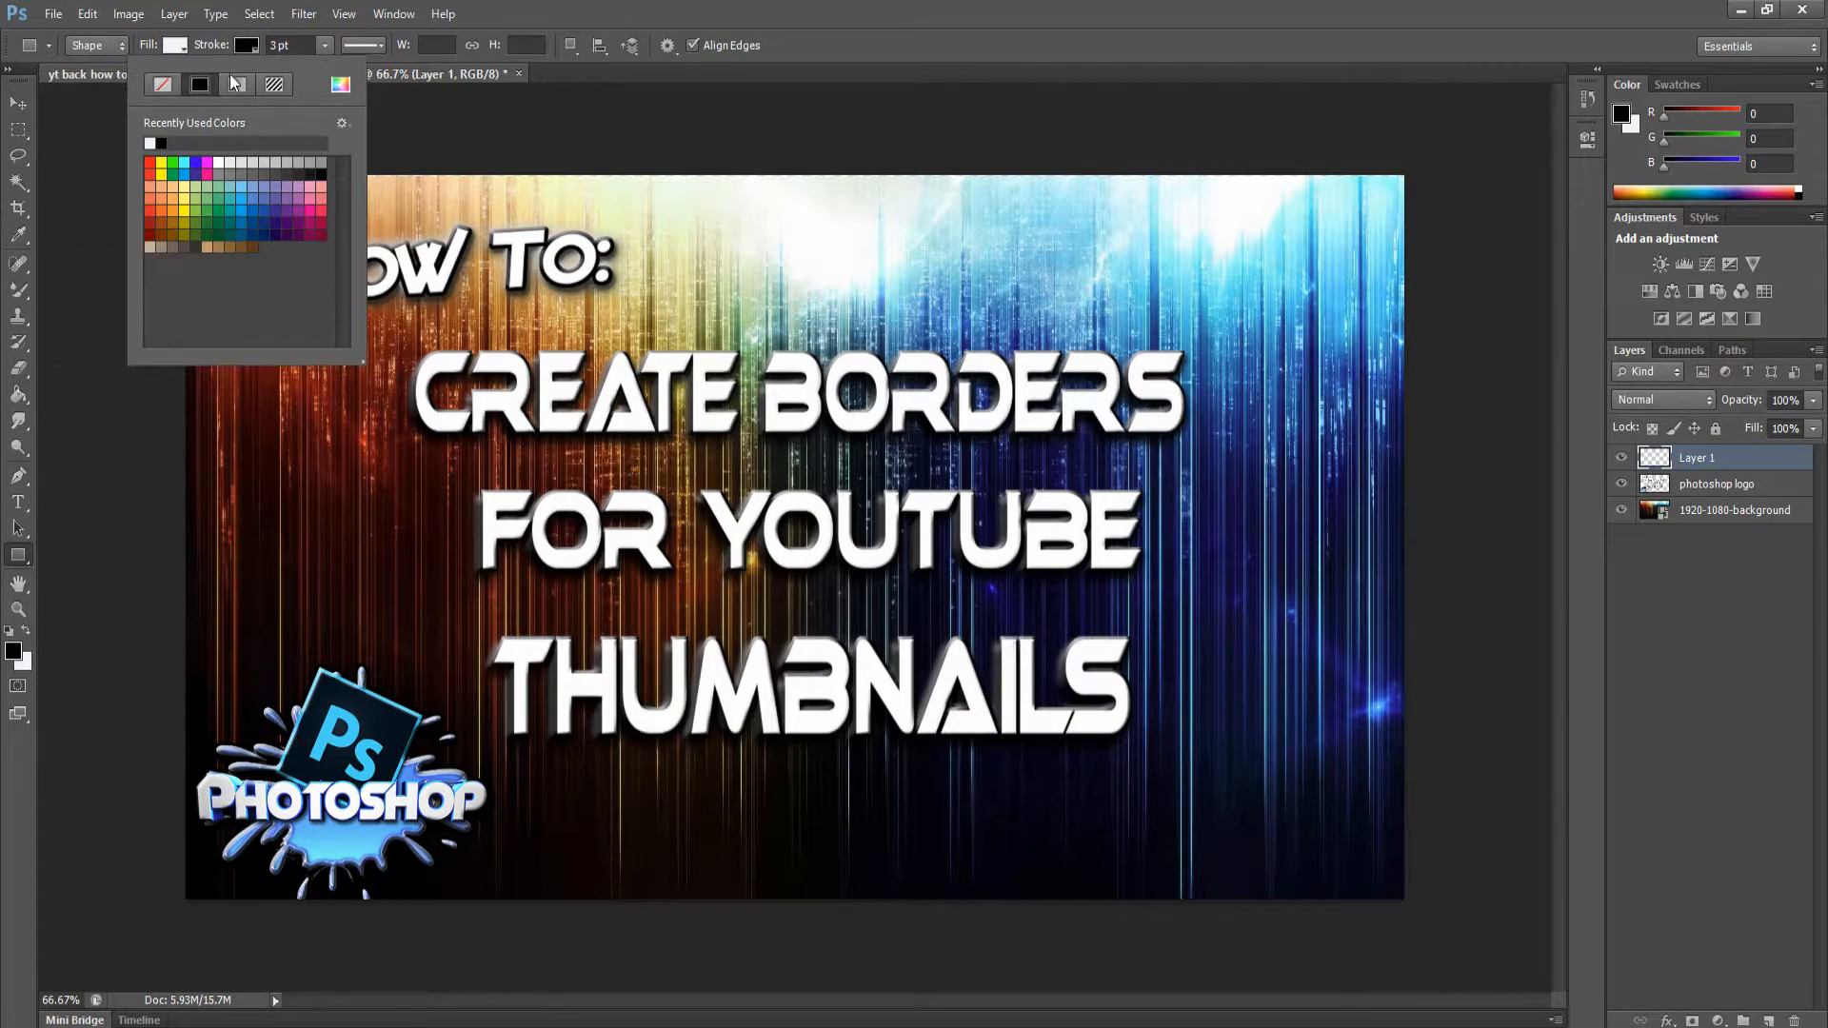
click(149, 143)
click(16, 556)
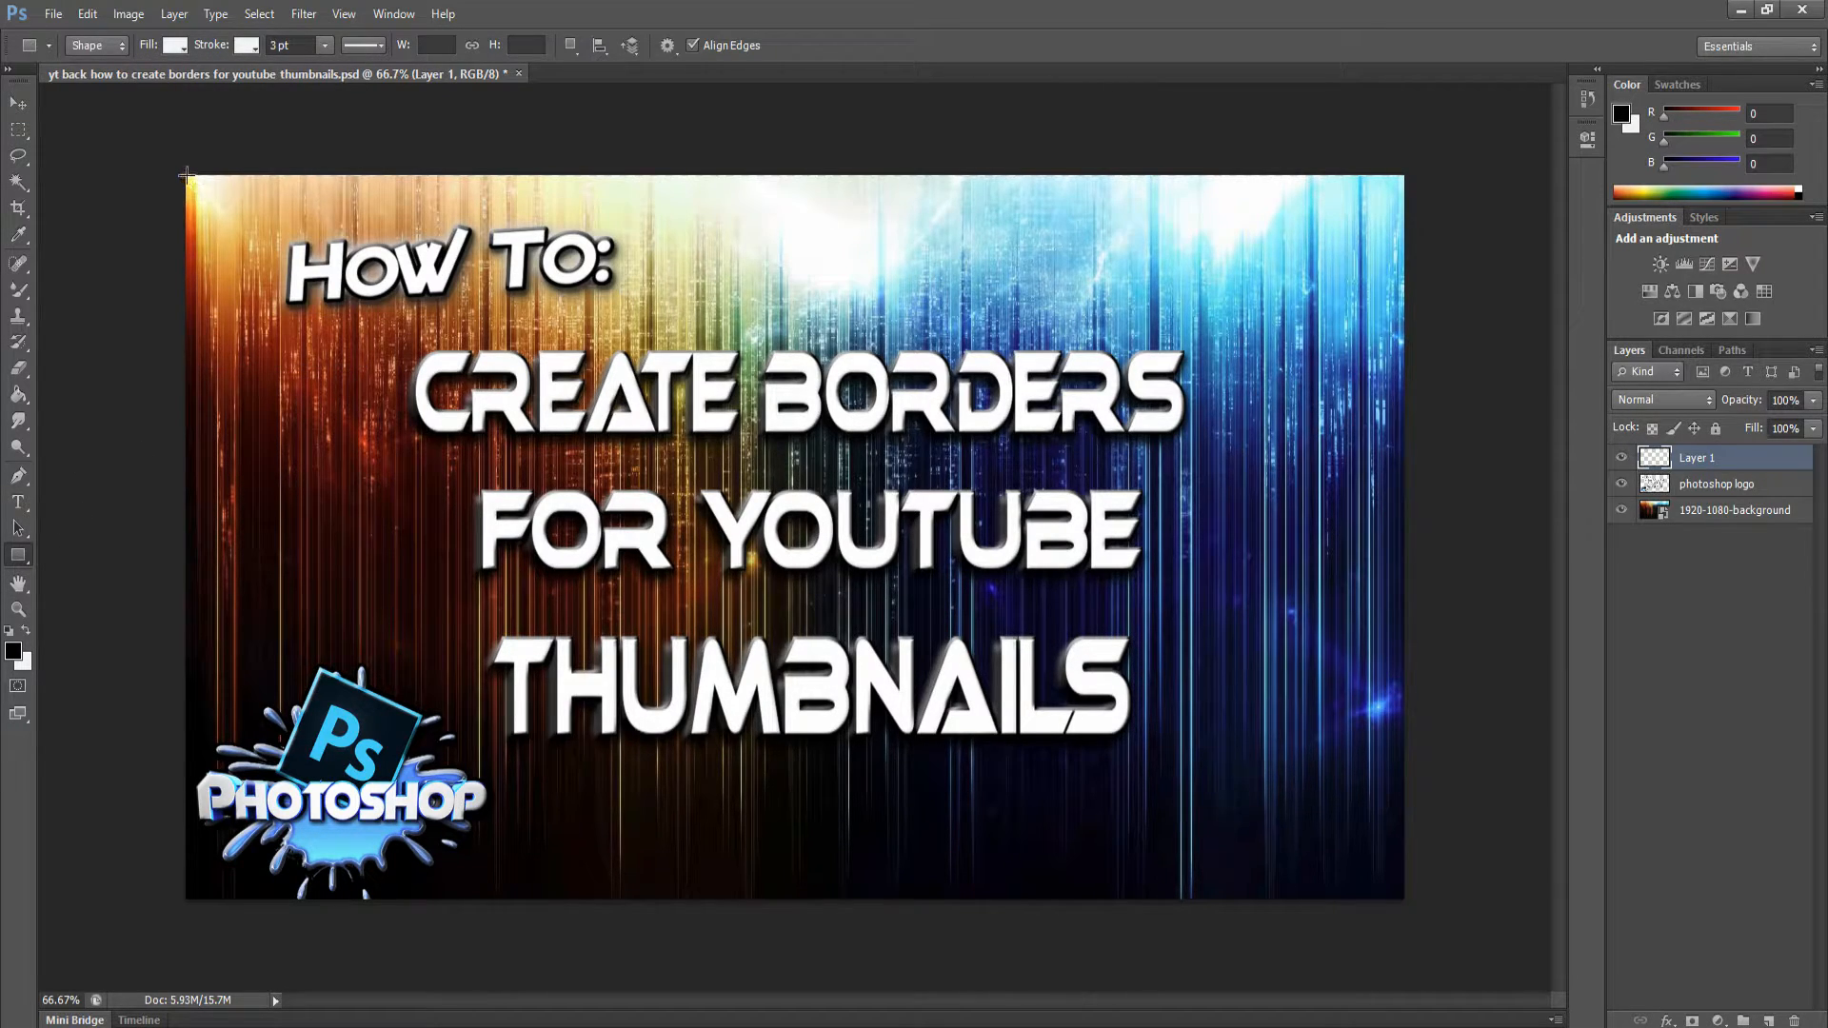
drag(186, 172, 1402, 897)
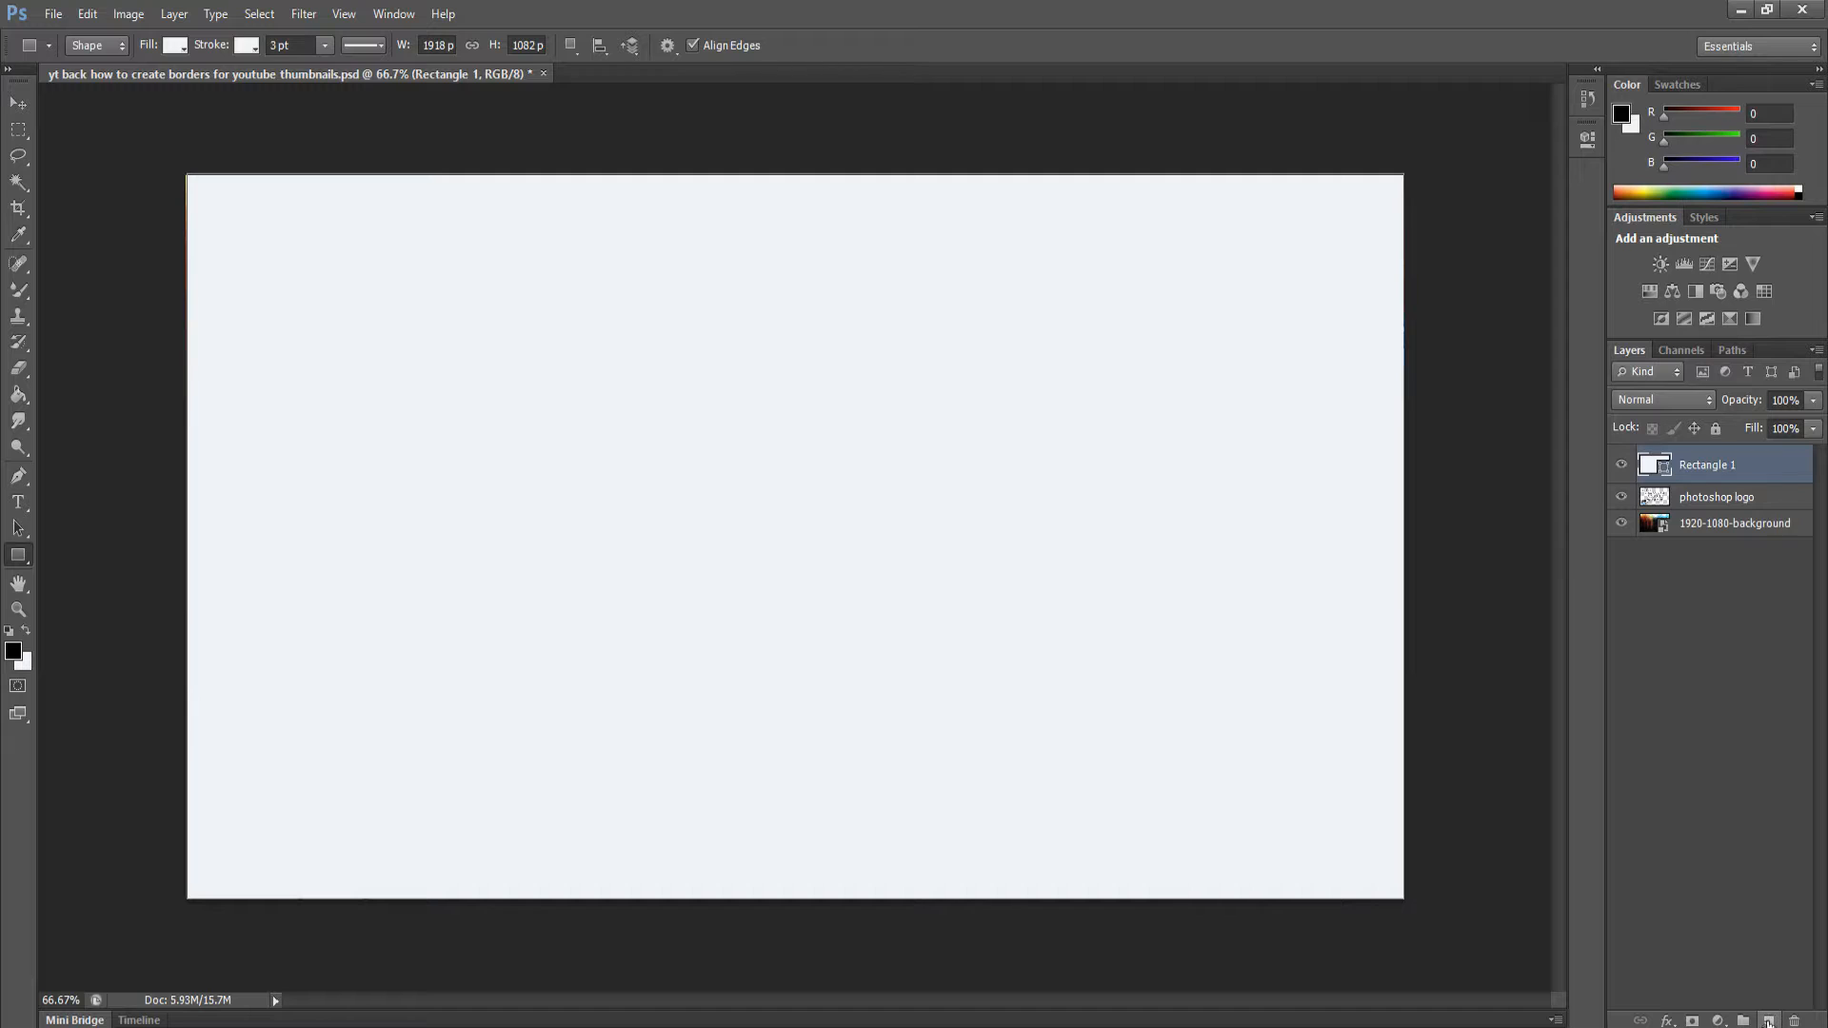
- Add a new layer above the white rectangle and set the Rectangle tool's fill and stroke to black
click(1769, 1022)
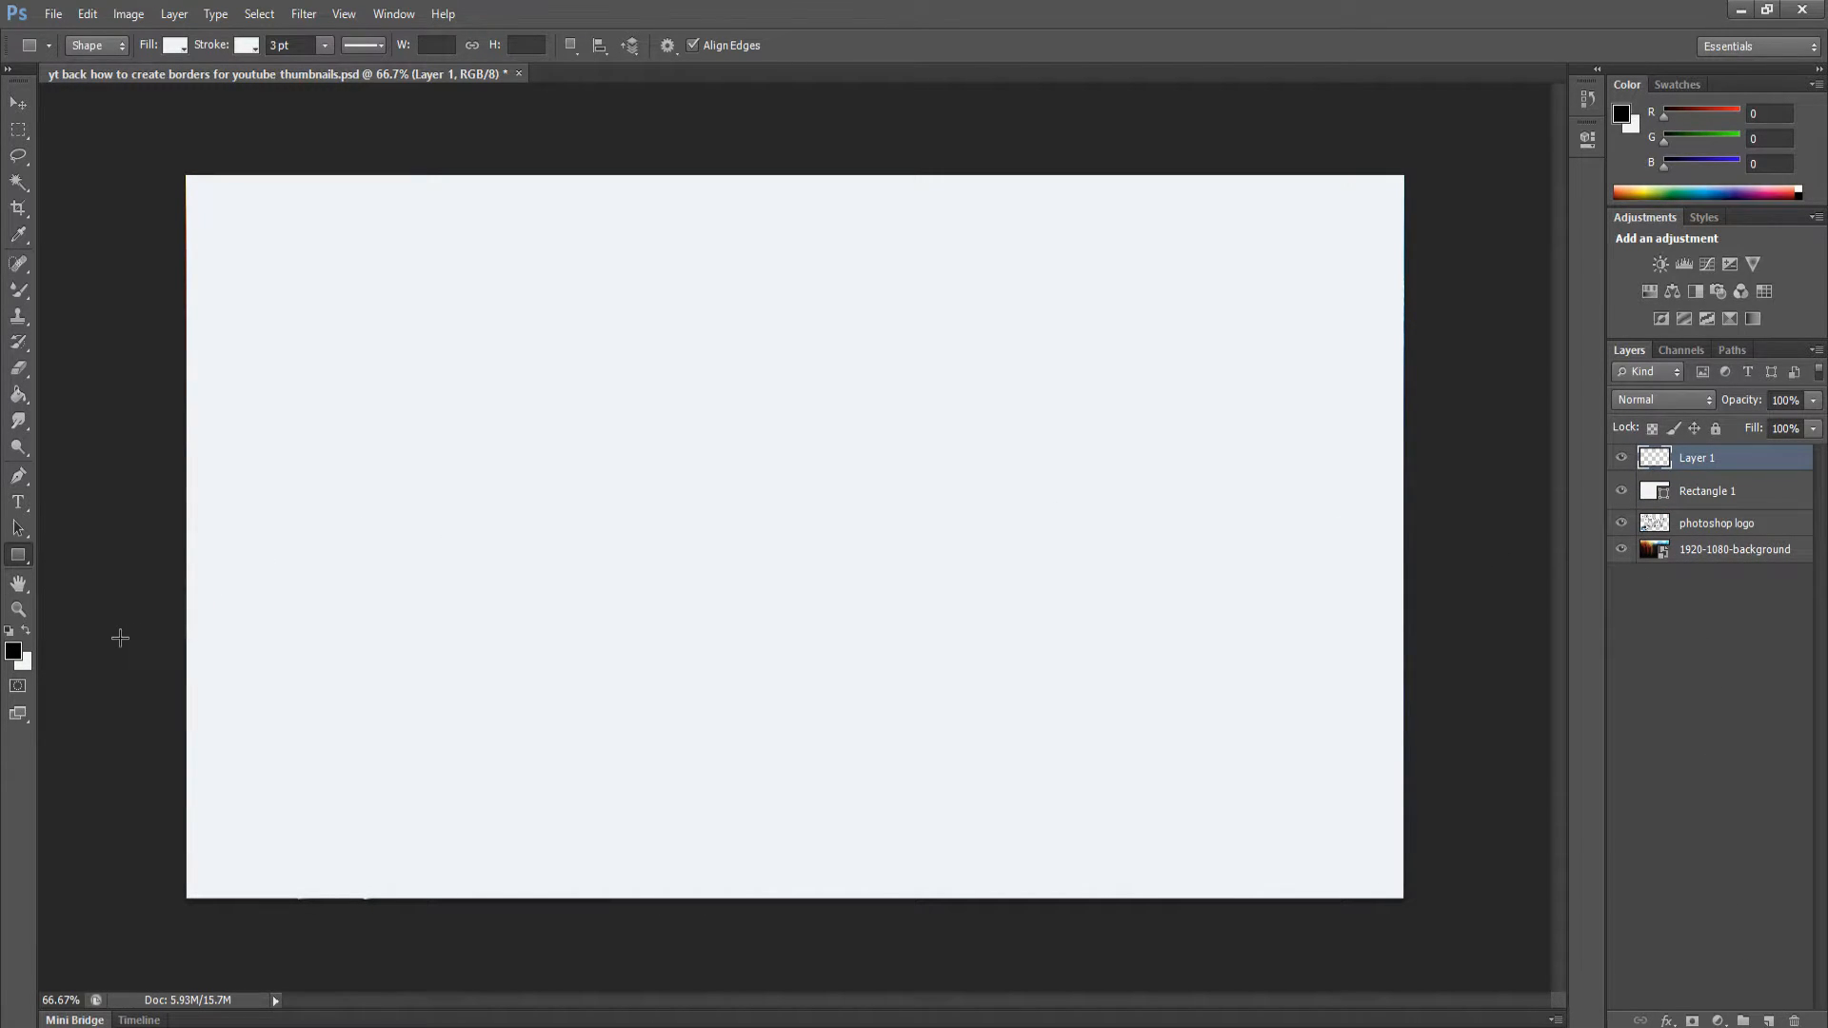
drag(25, 566, 88, 557)
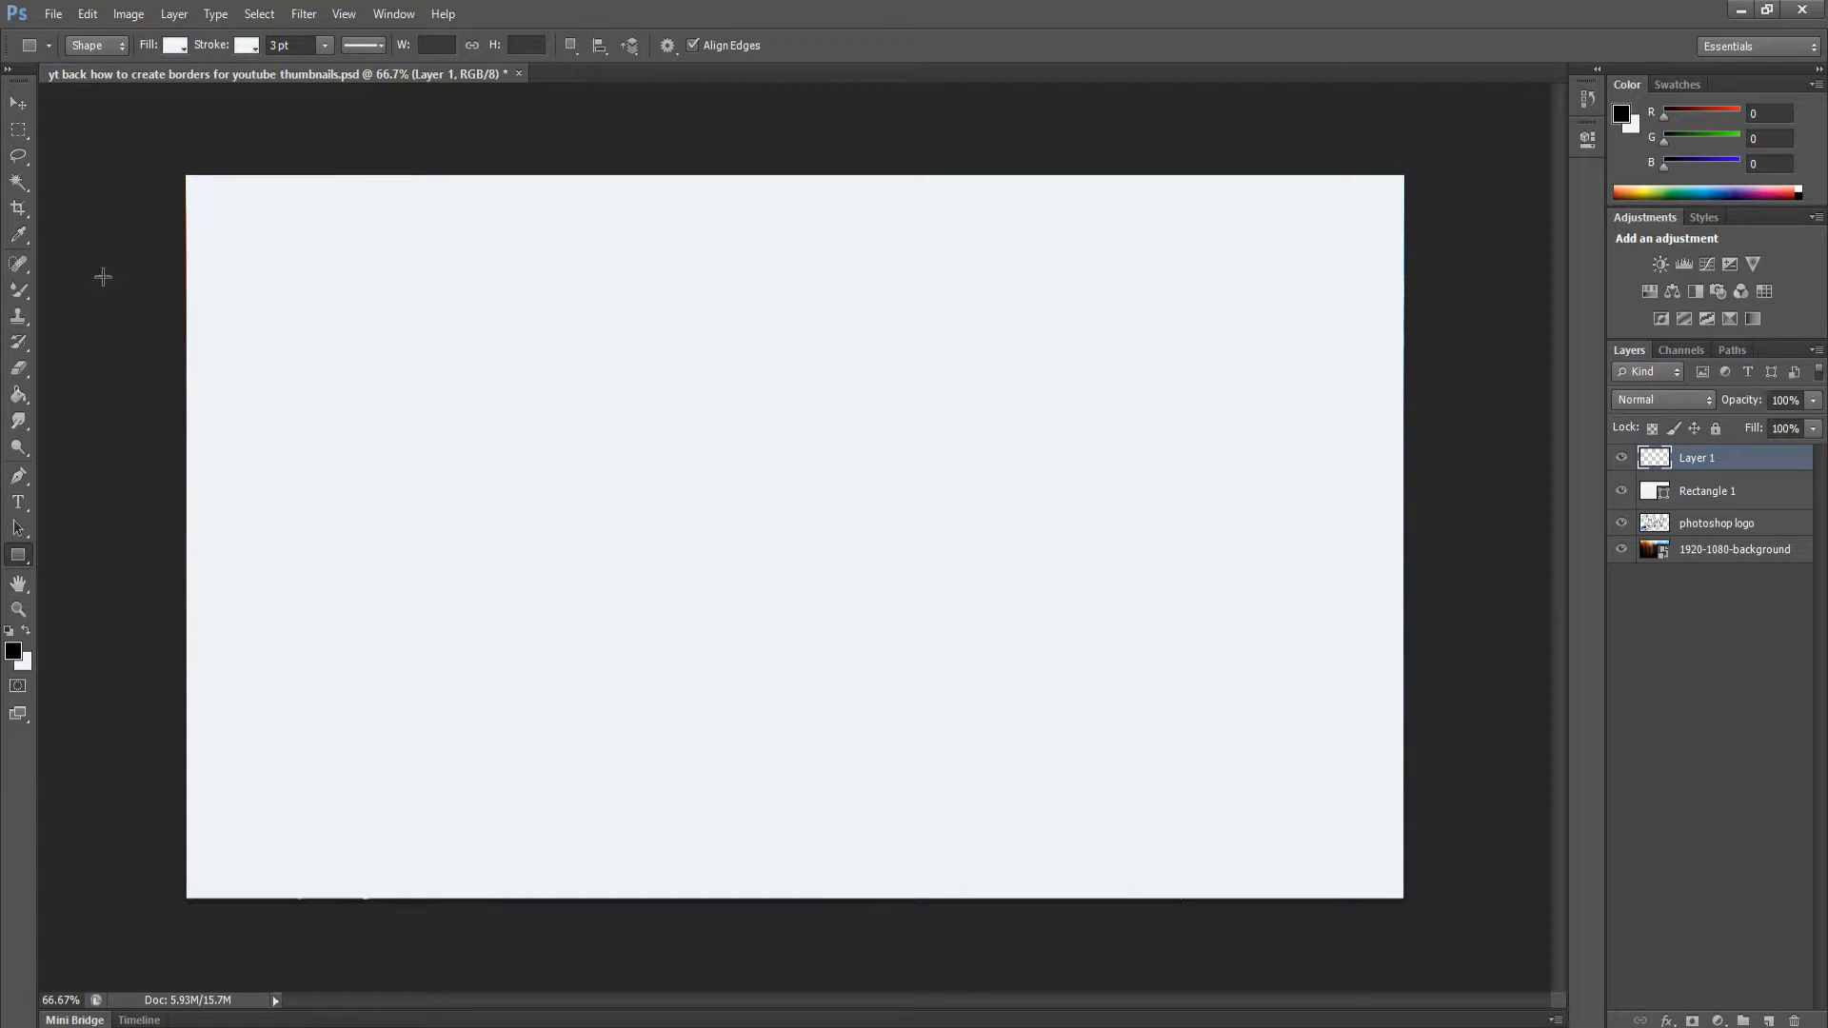
click(175, 46)
click(89, 144)
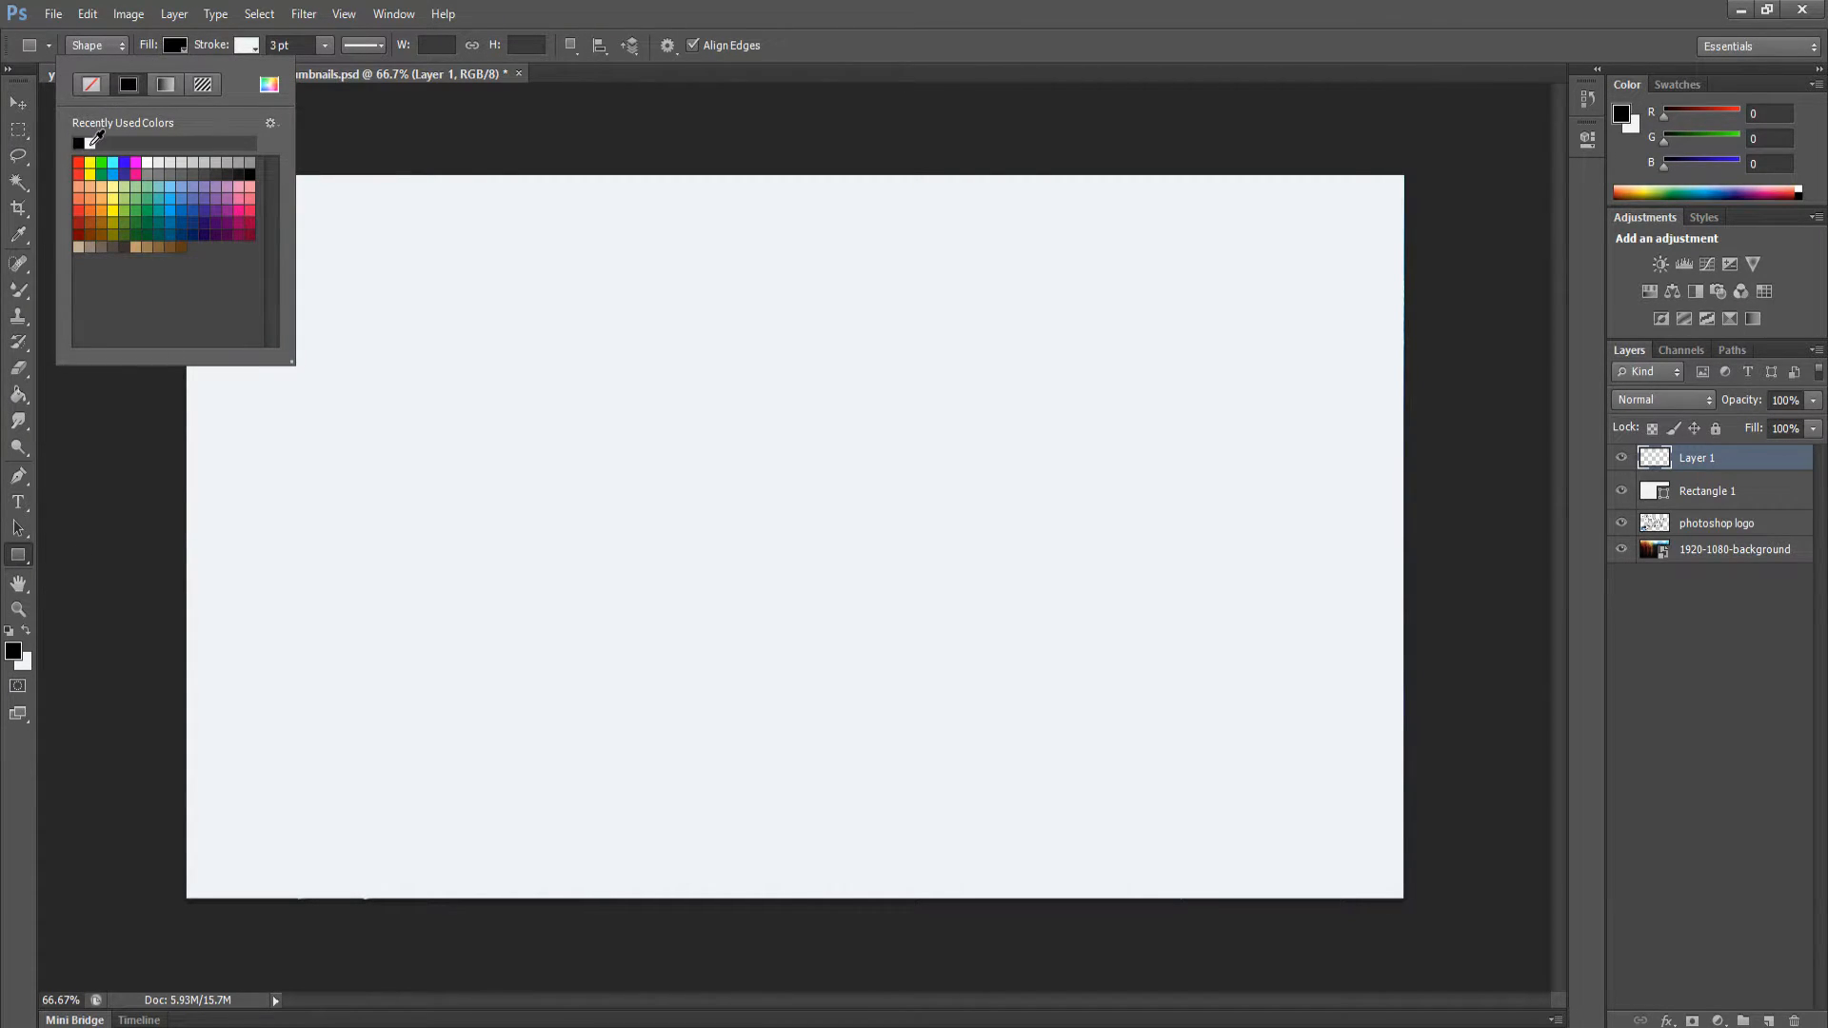
click(242, 43)
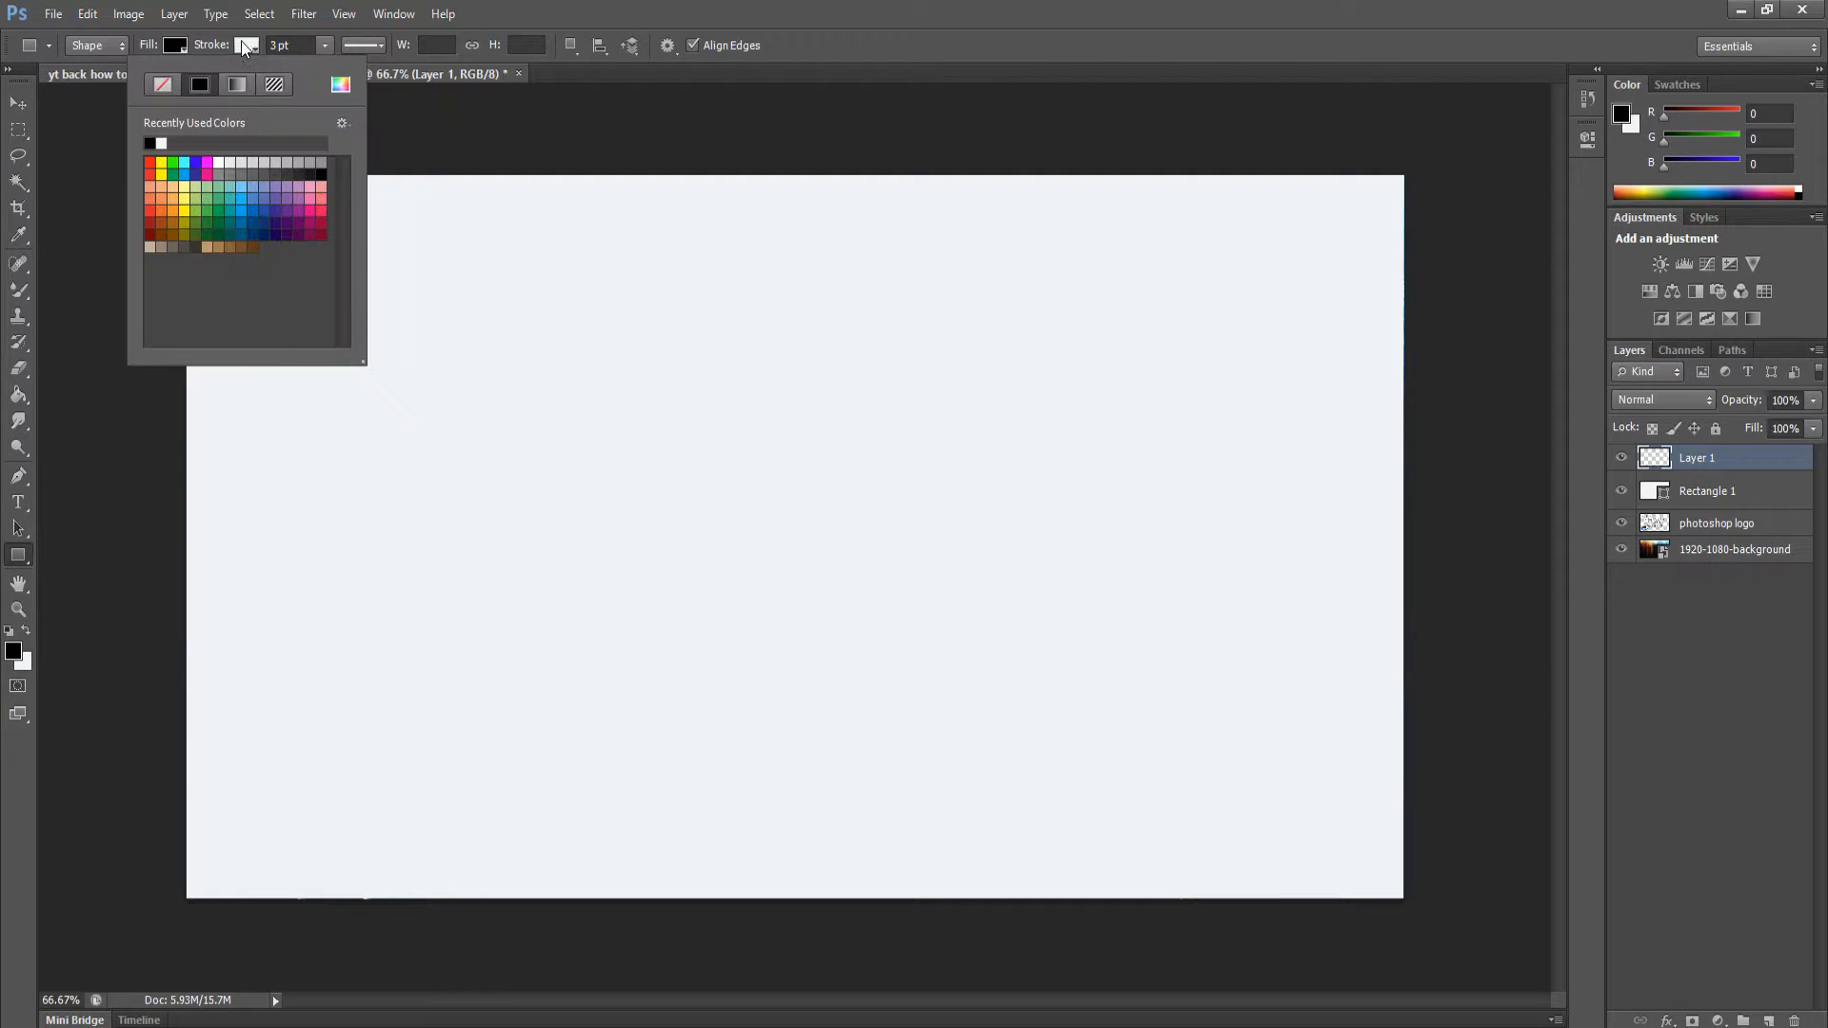
click(151, 143)
click(26, 545)
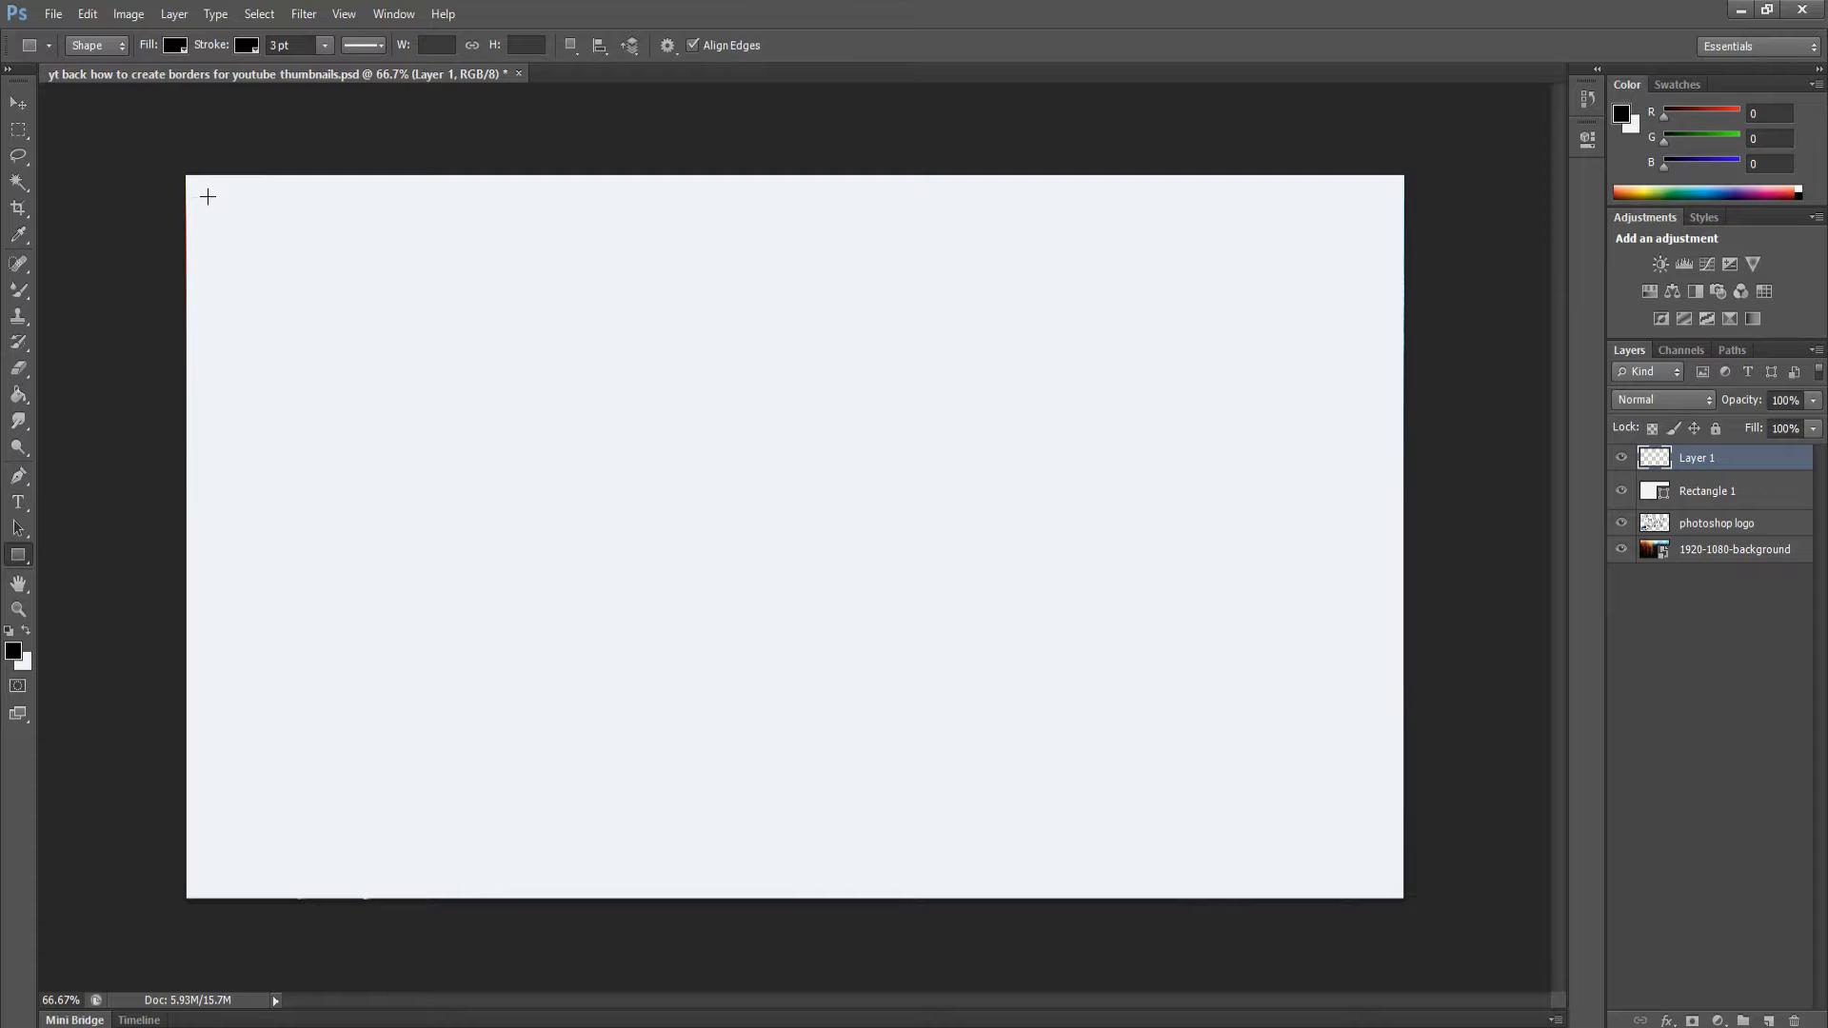
drag(203, 203, 1385, 877)
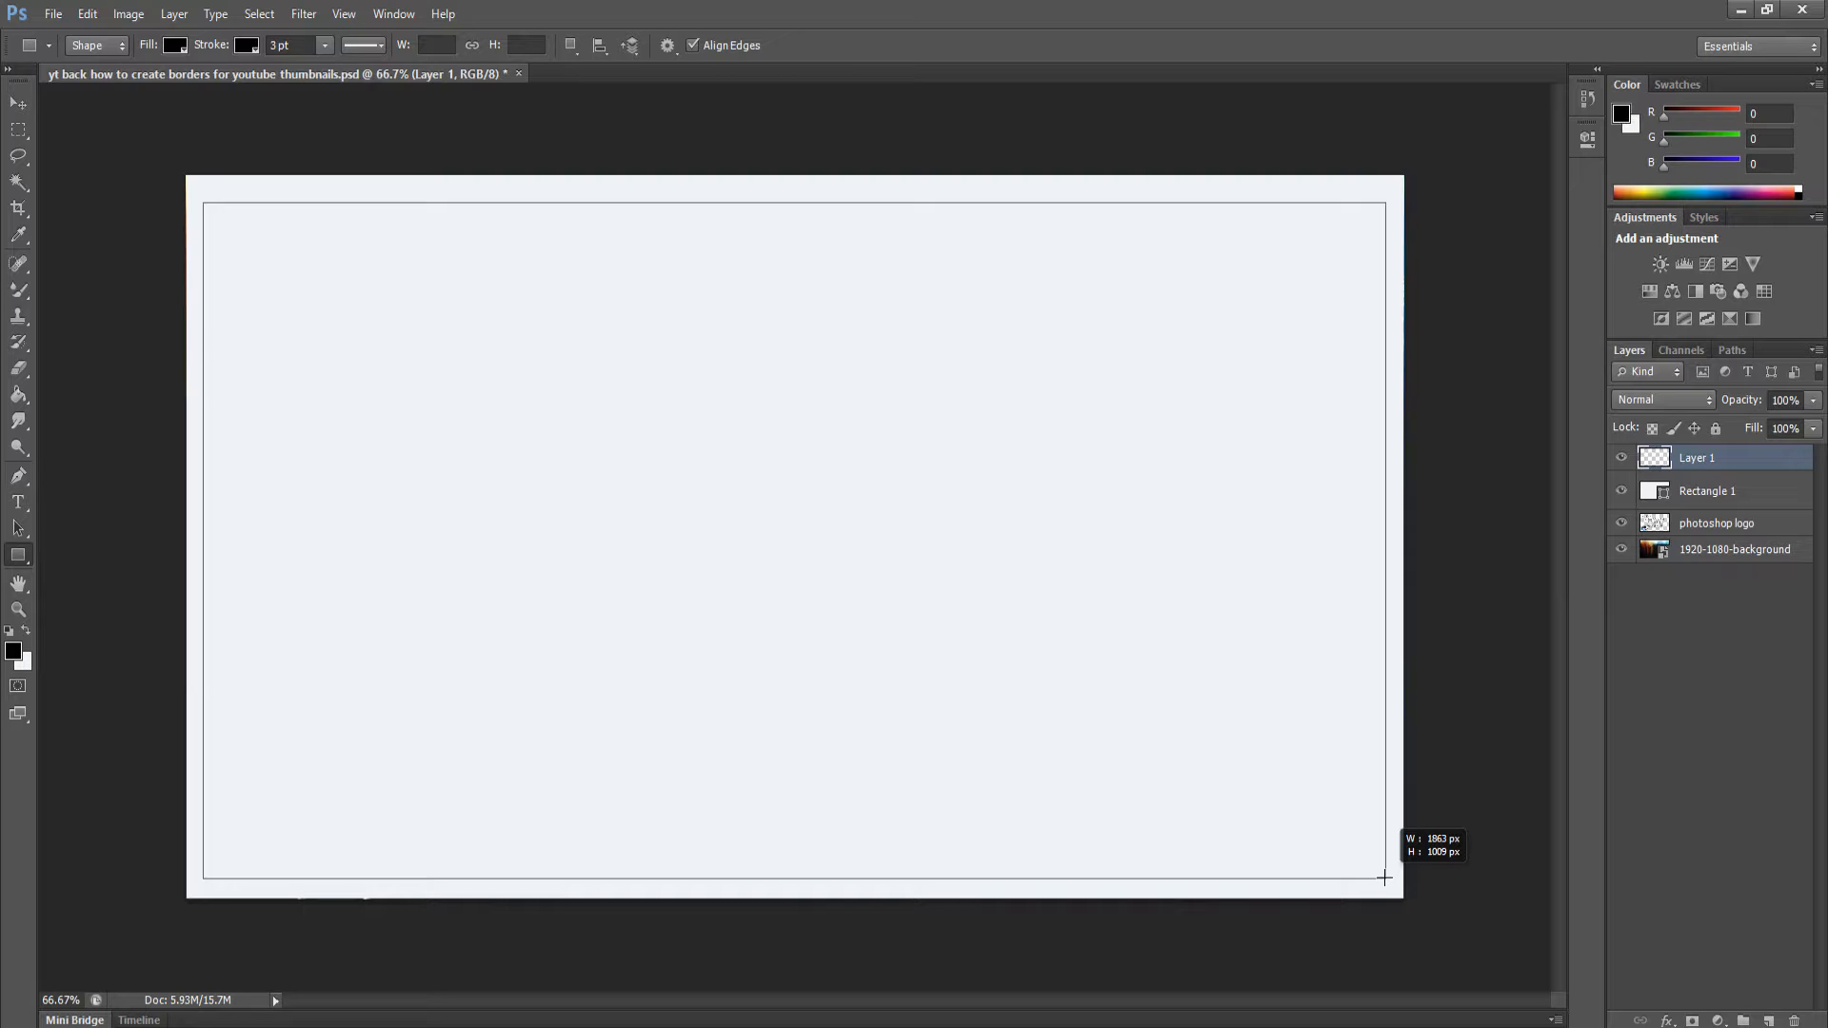
drag(1385, 878, 1375, 865)
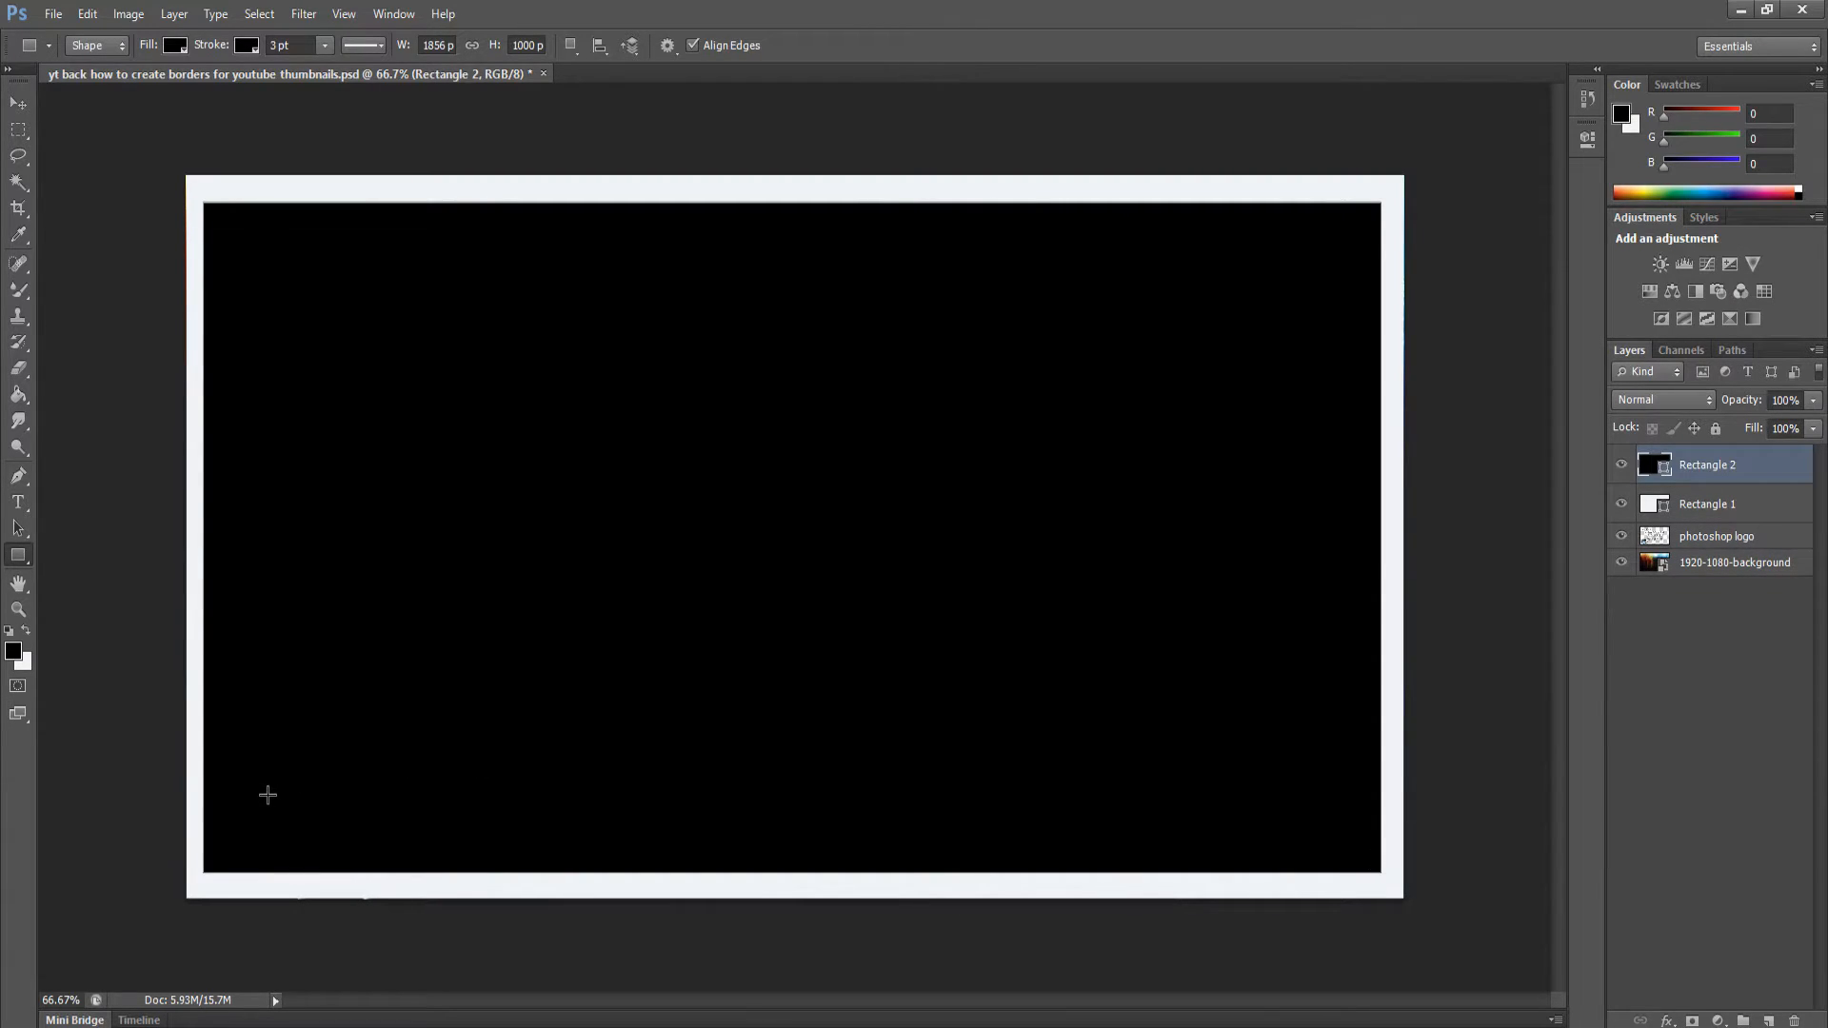
key(ctrl+z)
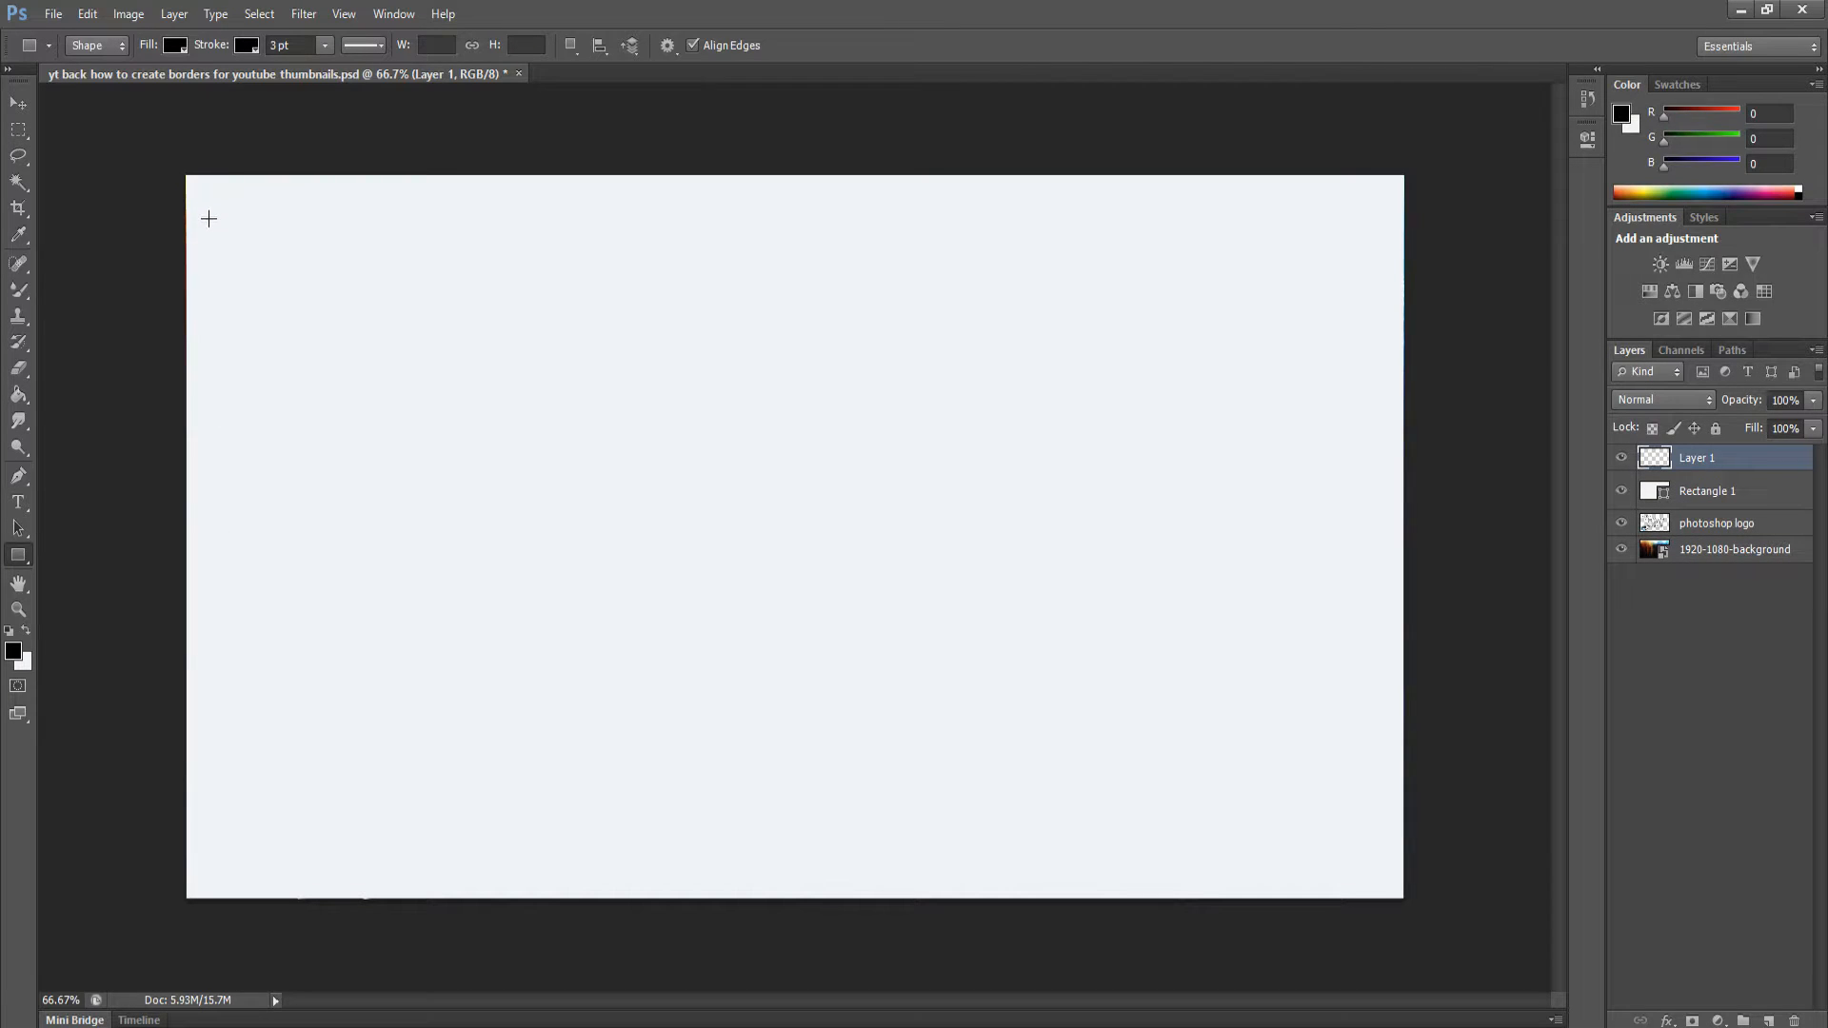
- Draw a black rectangle about 1833 by 995 px inside the white one, leaving an even white margin around it
drag(212, 208, 1377, 874)
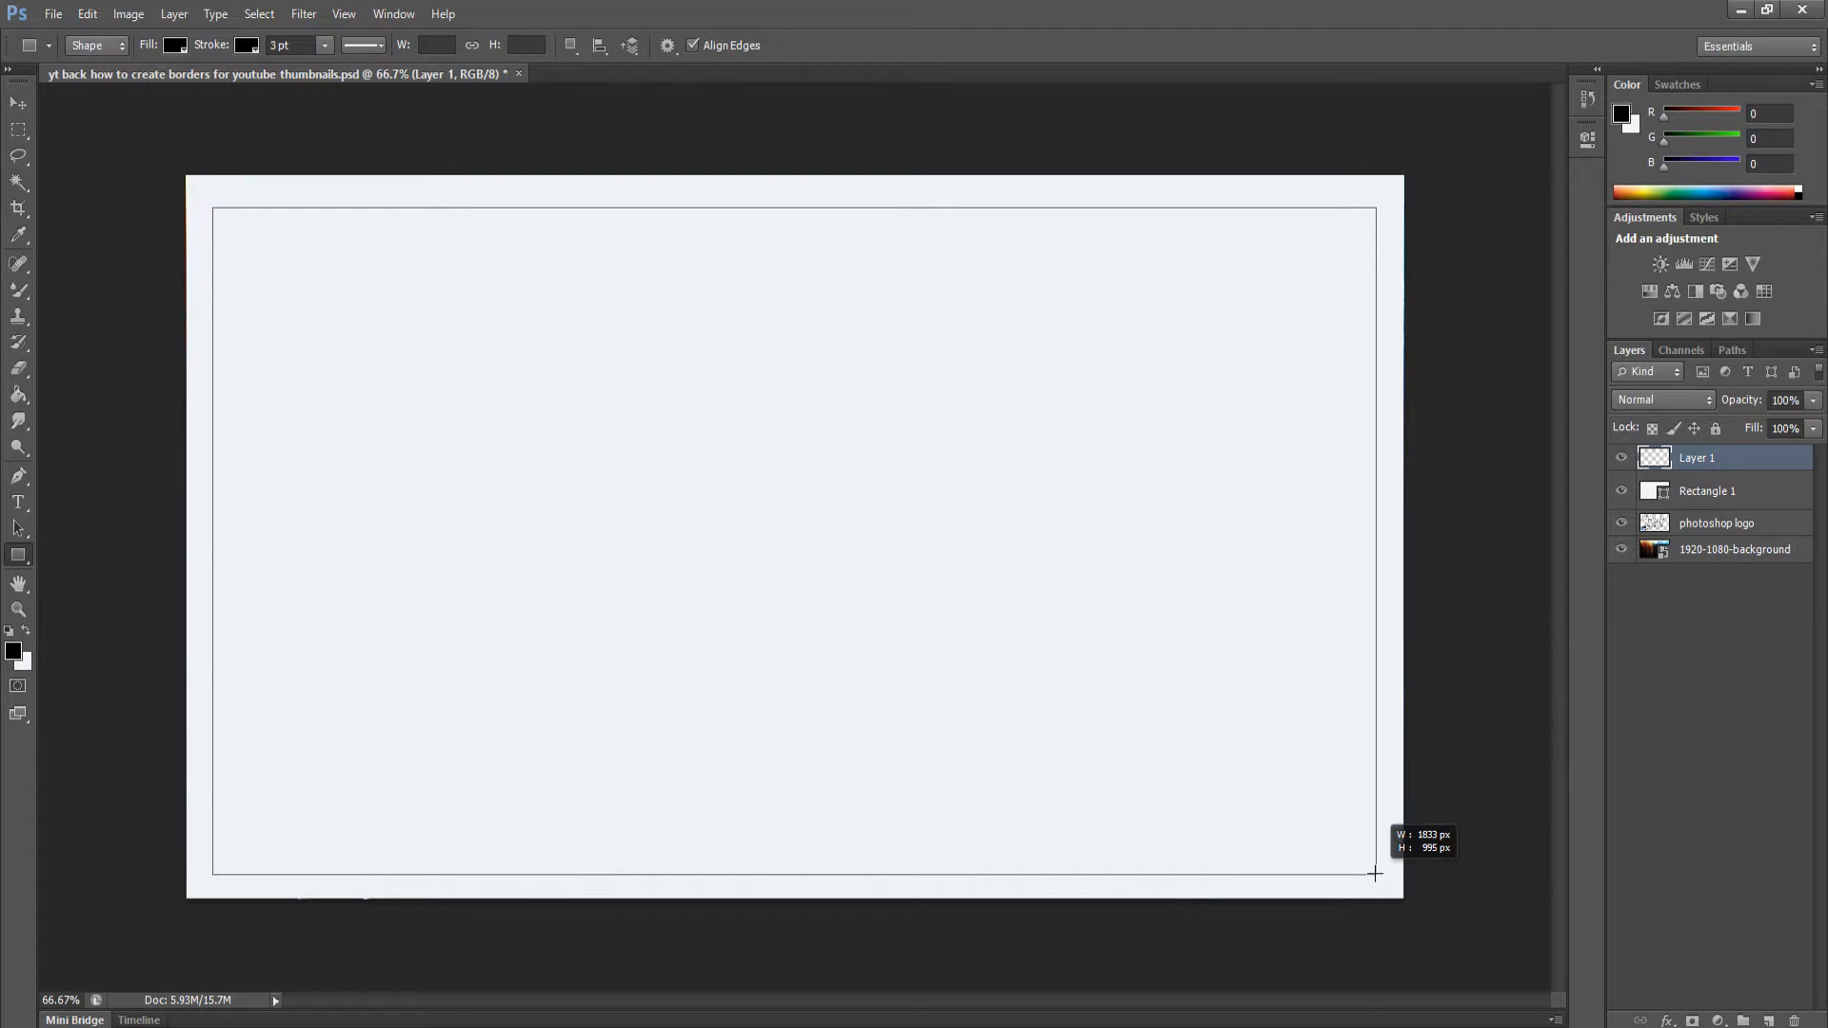
drag(1375, 873, 1375, 873)
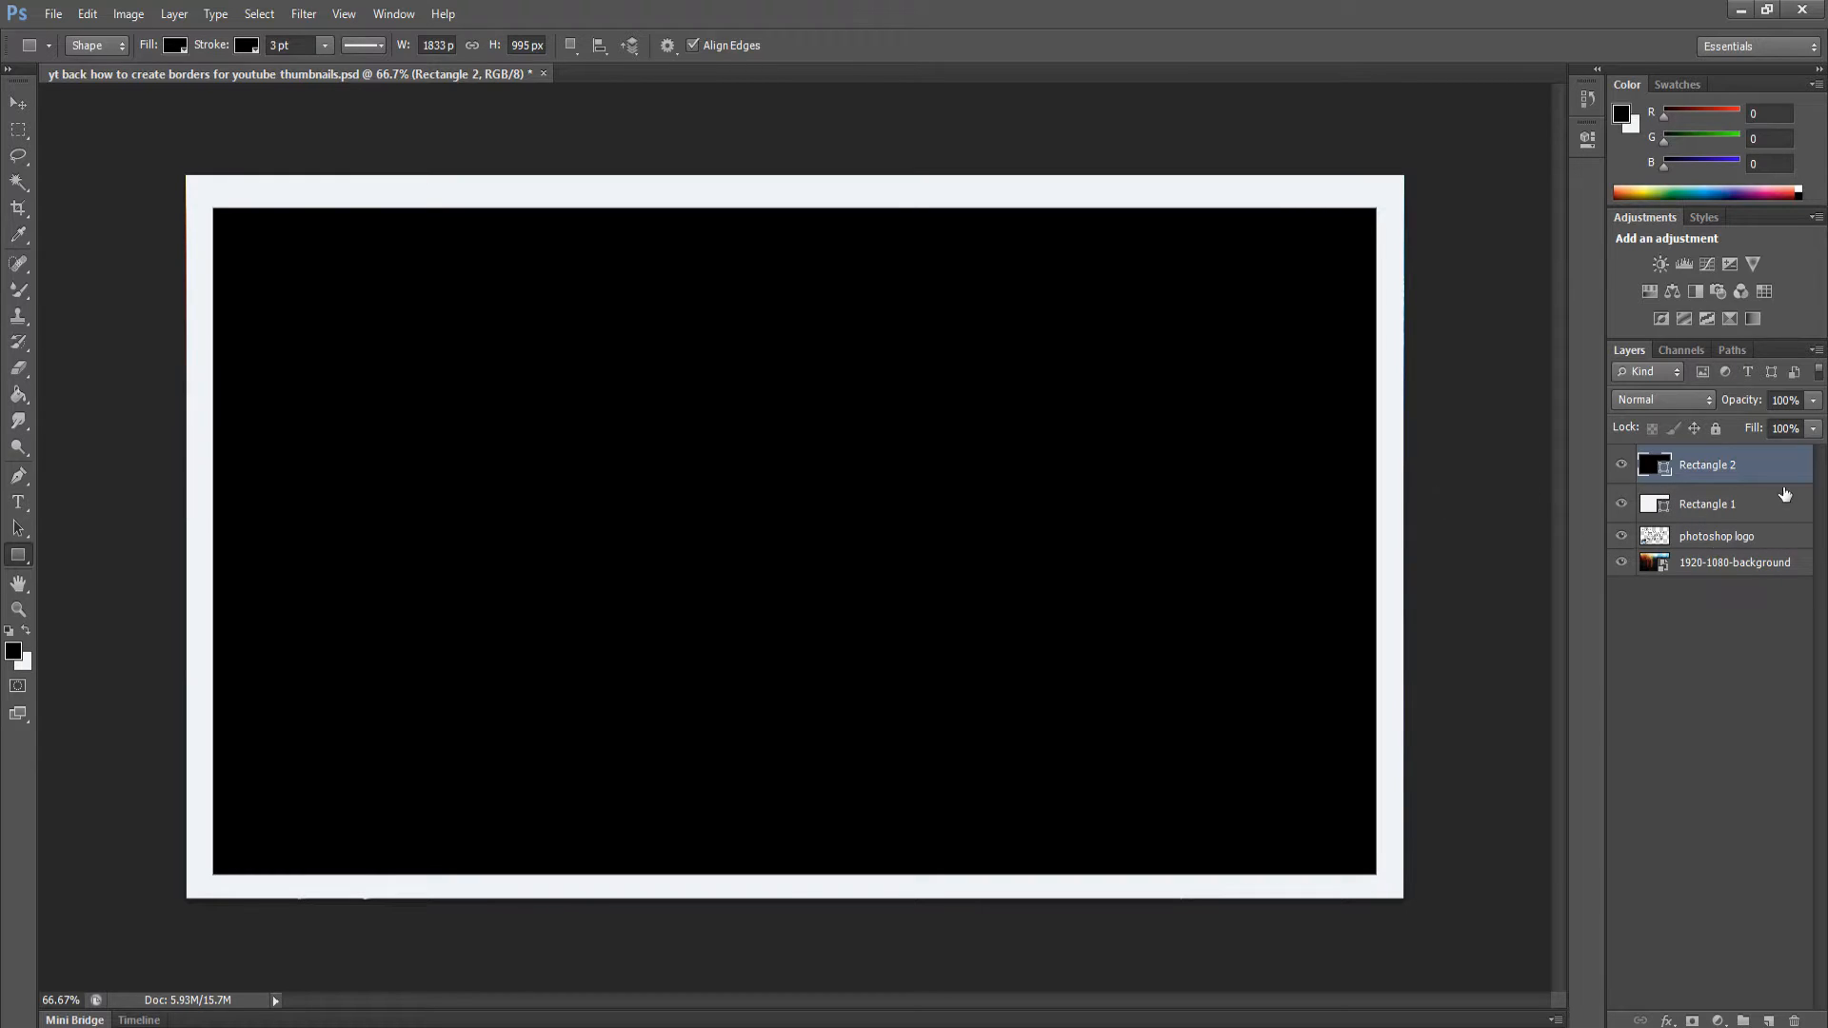
- Rasterize the black and white rectangle layers and merge them into one layer
shift+click(1721, 506)
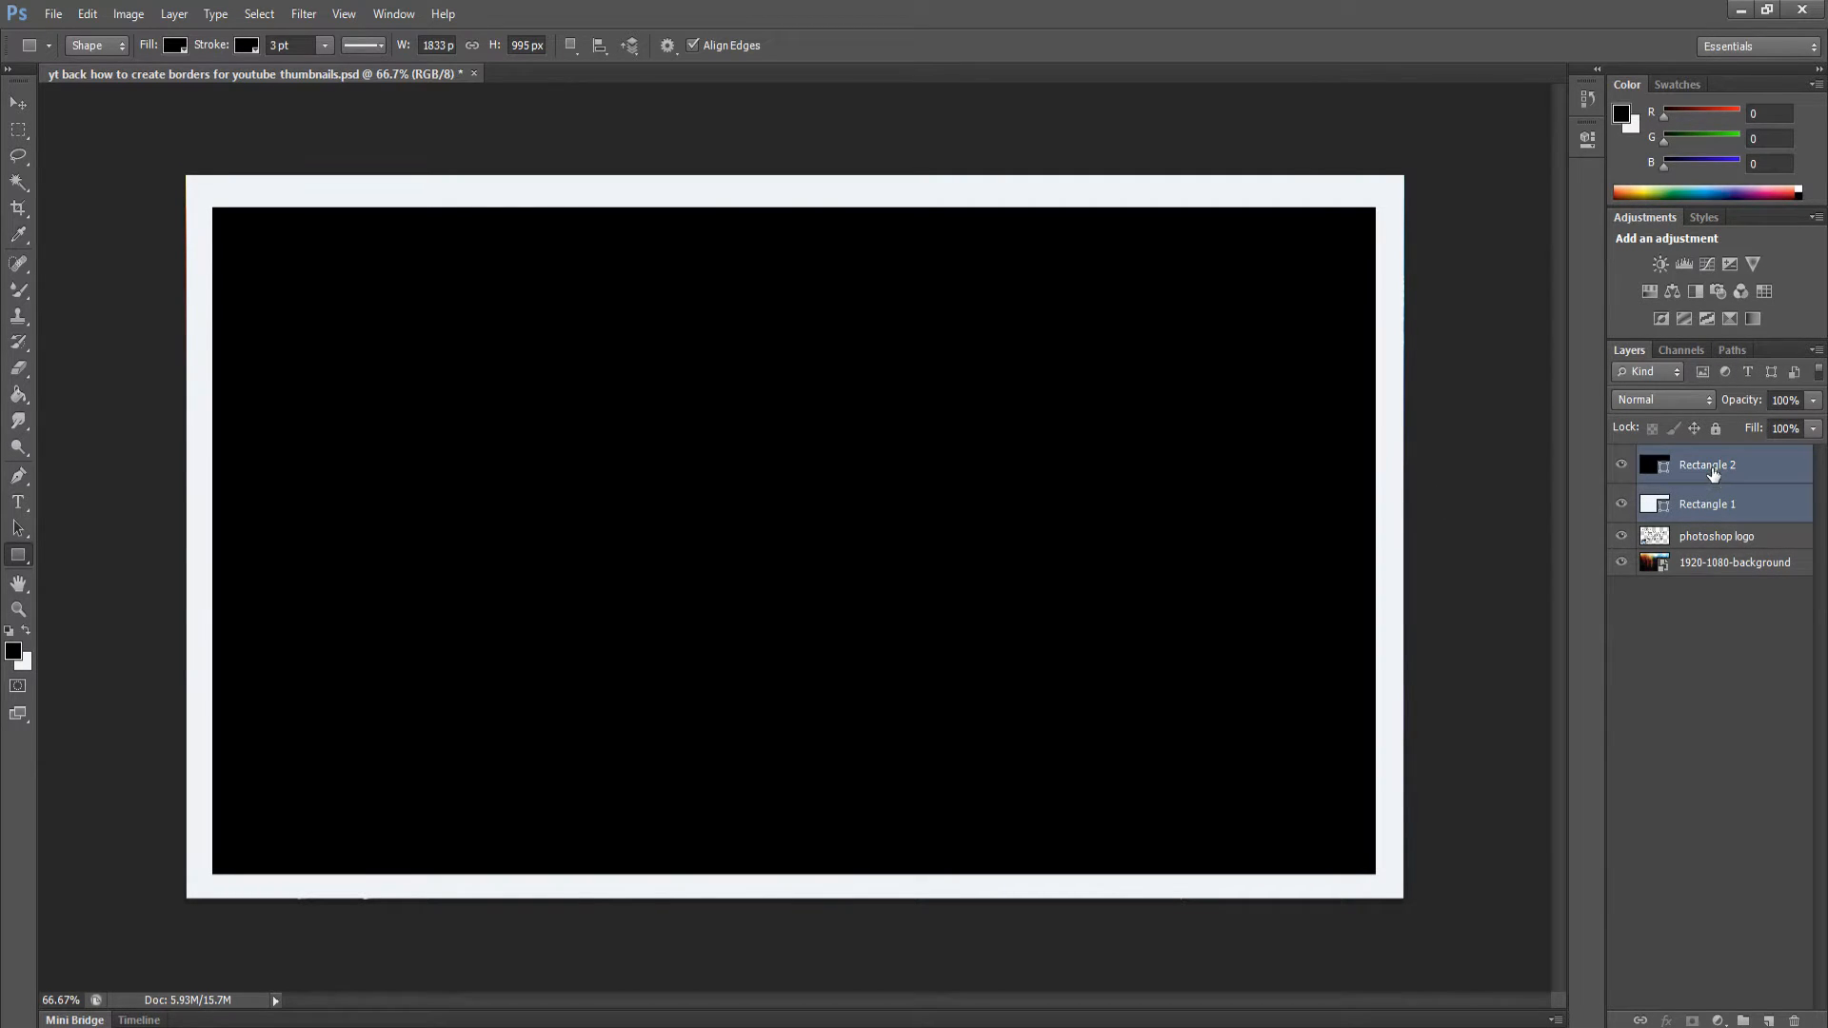
right_click(1713, 474)
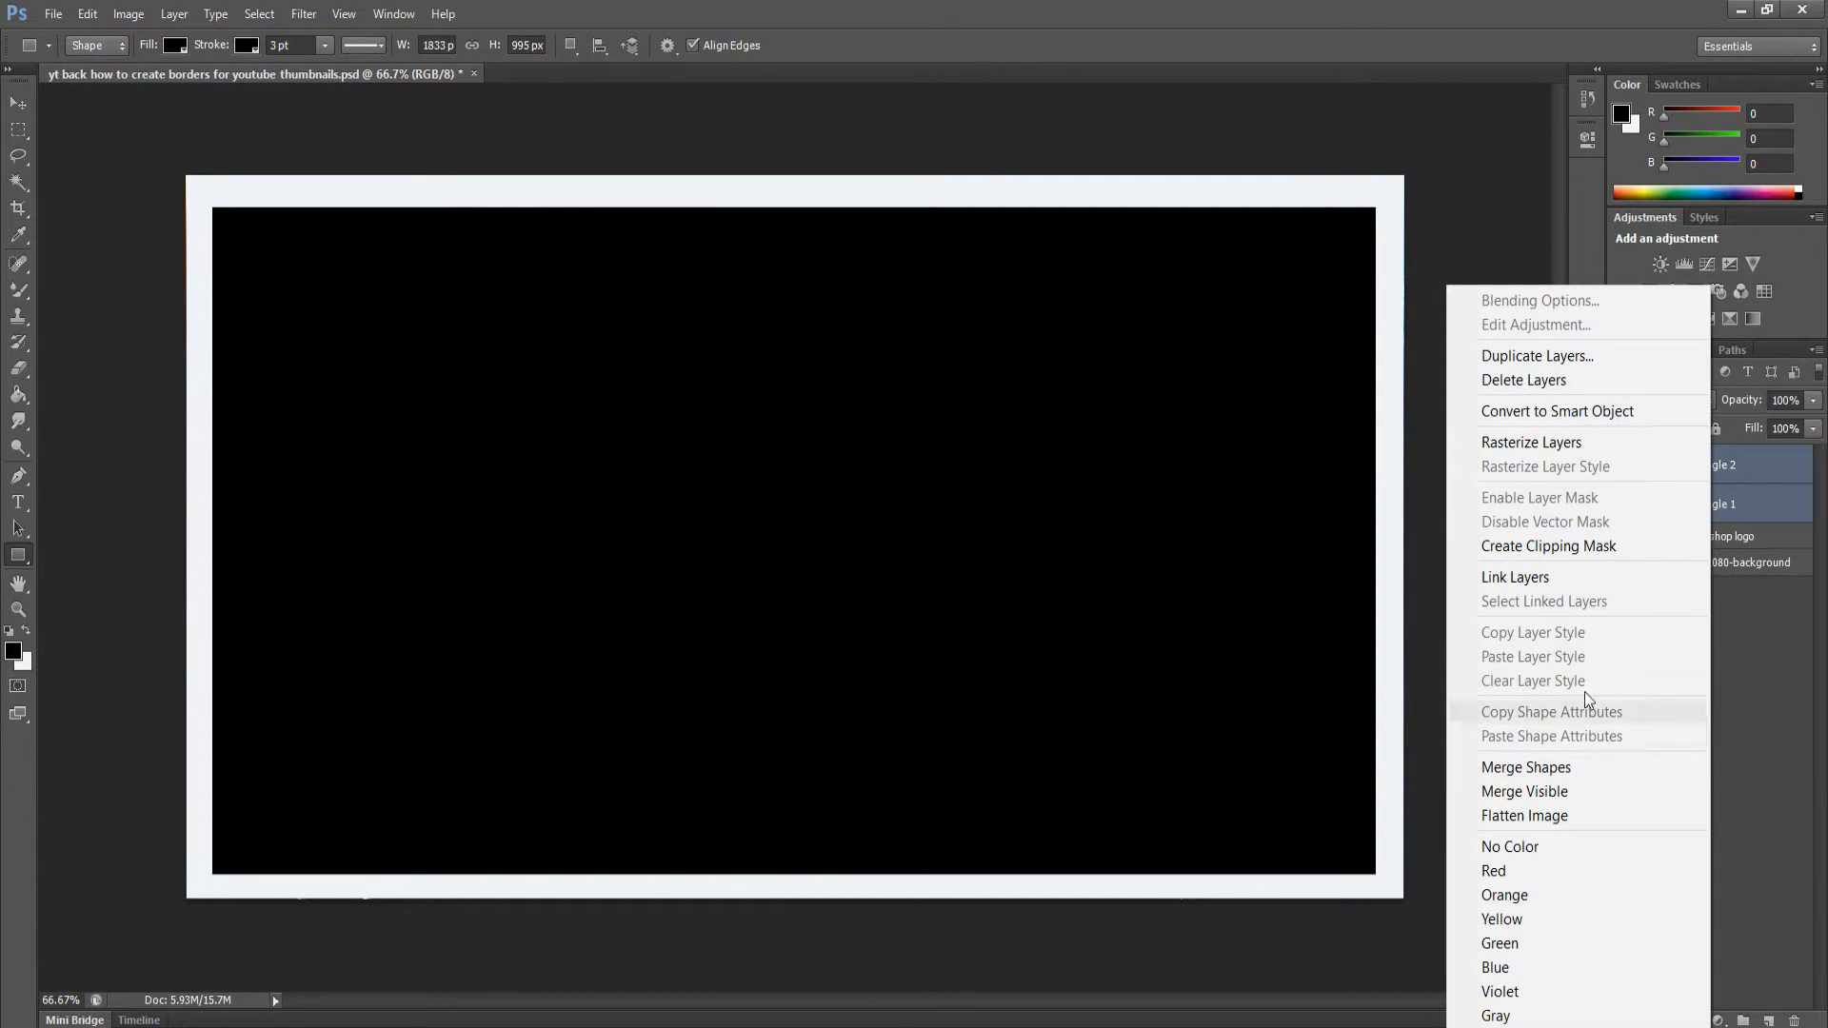
click(1587, 440)
right_click(1728, 481)
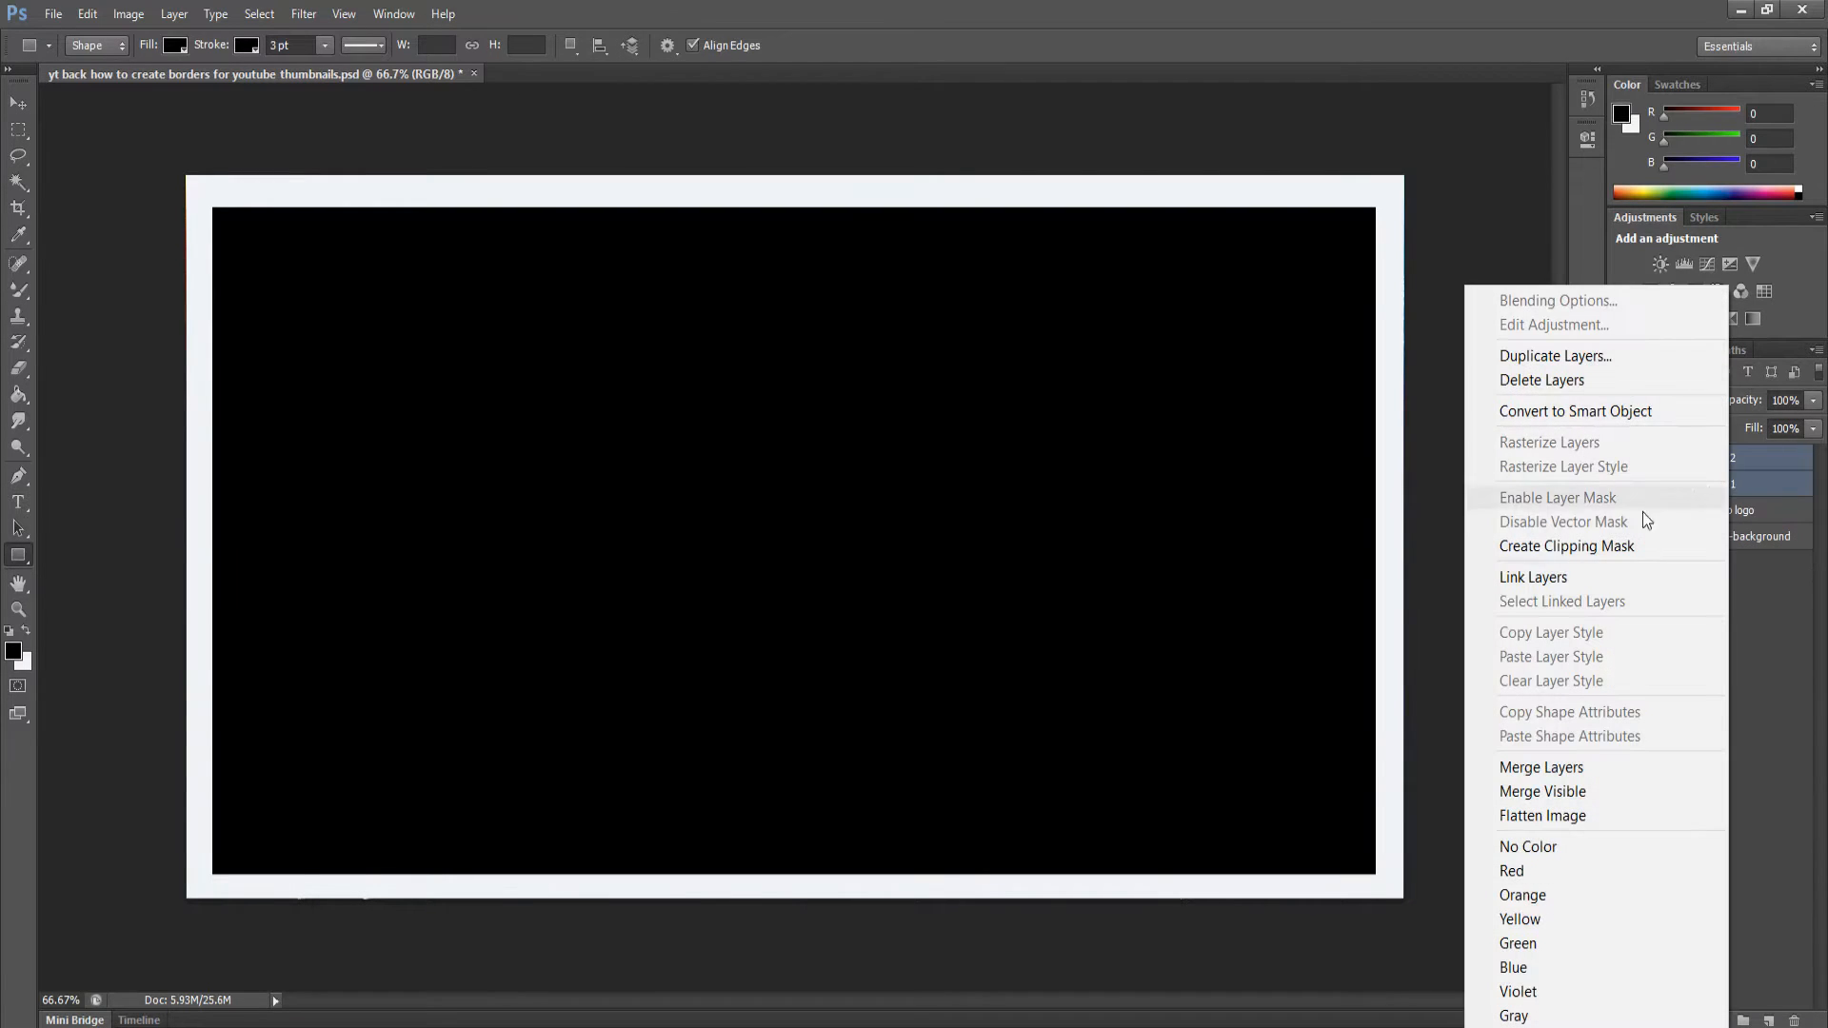
click(1588, 766)
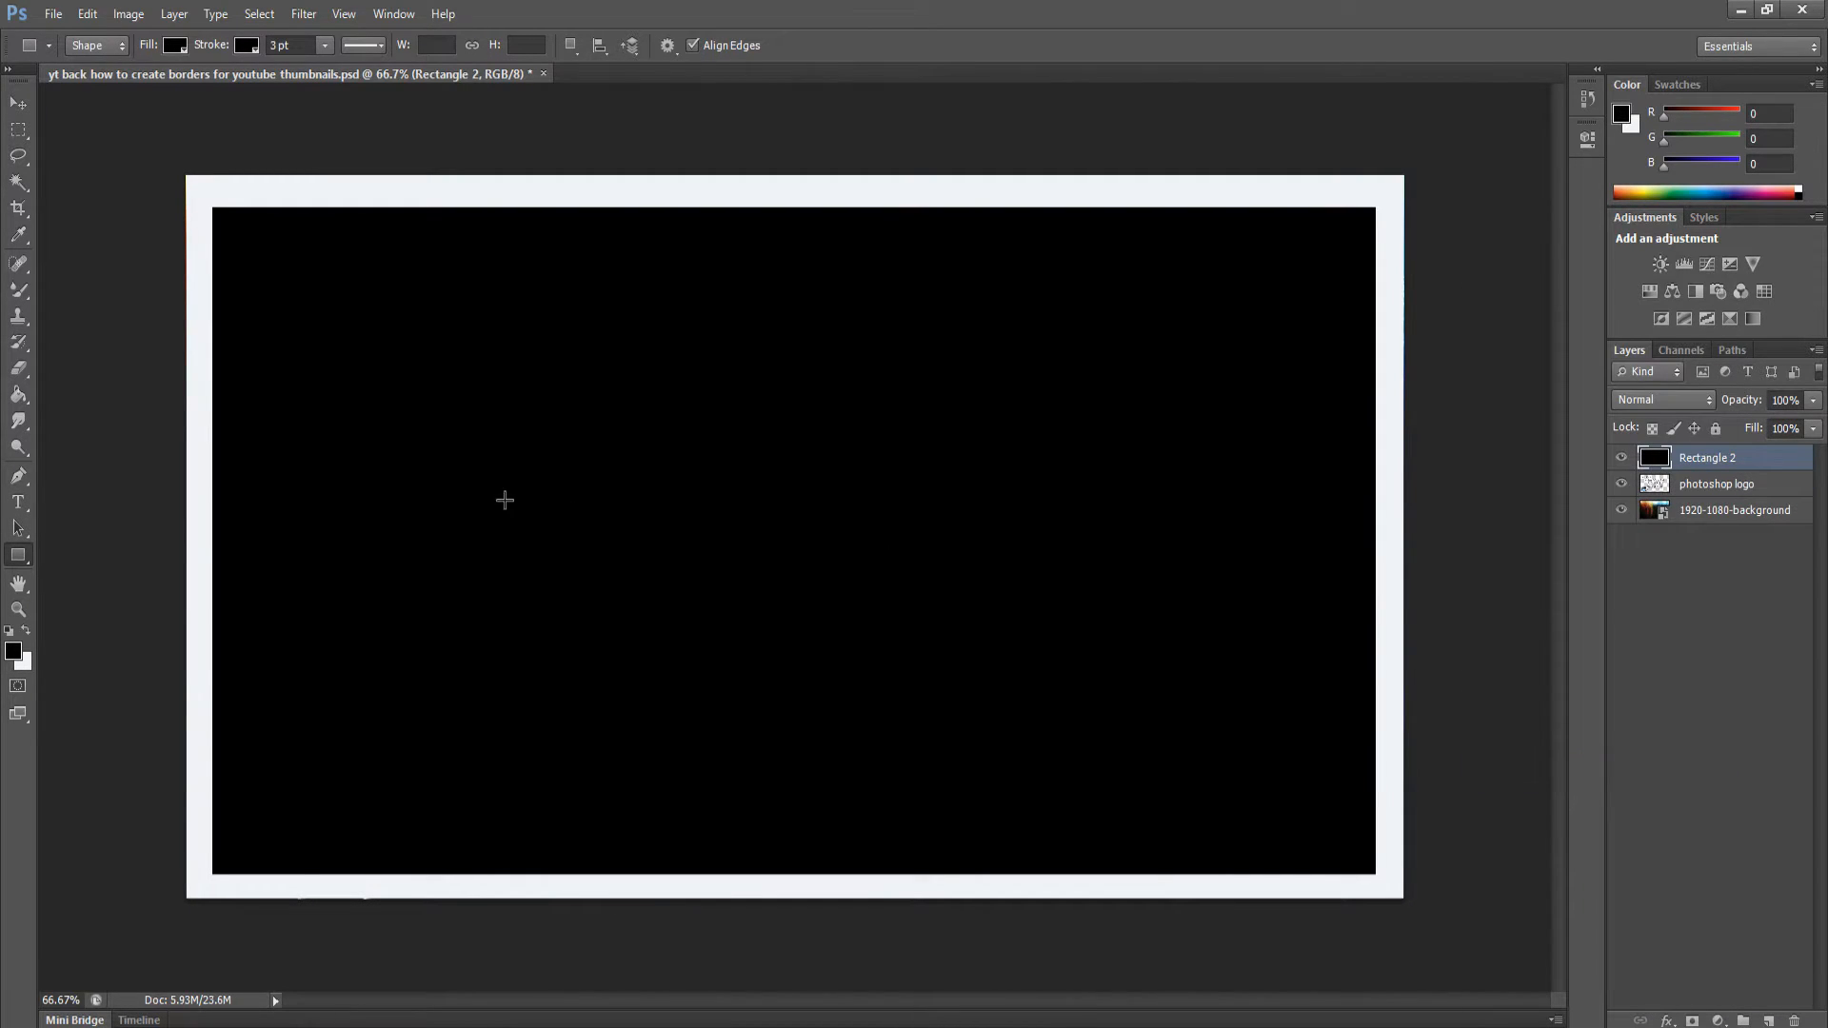
- Select the black area of the merged layer with the Magic Wand and delete it, leaving only the white frame
click(16, 184)
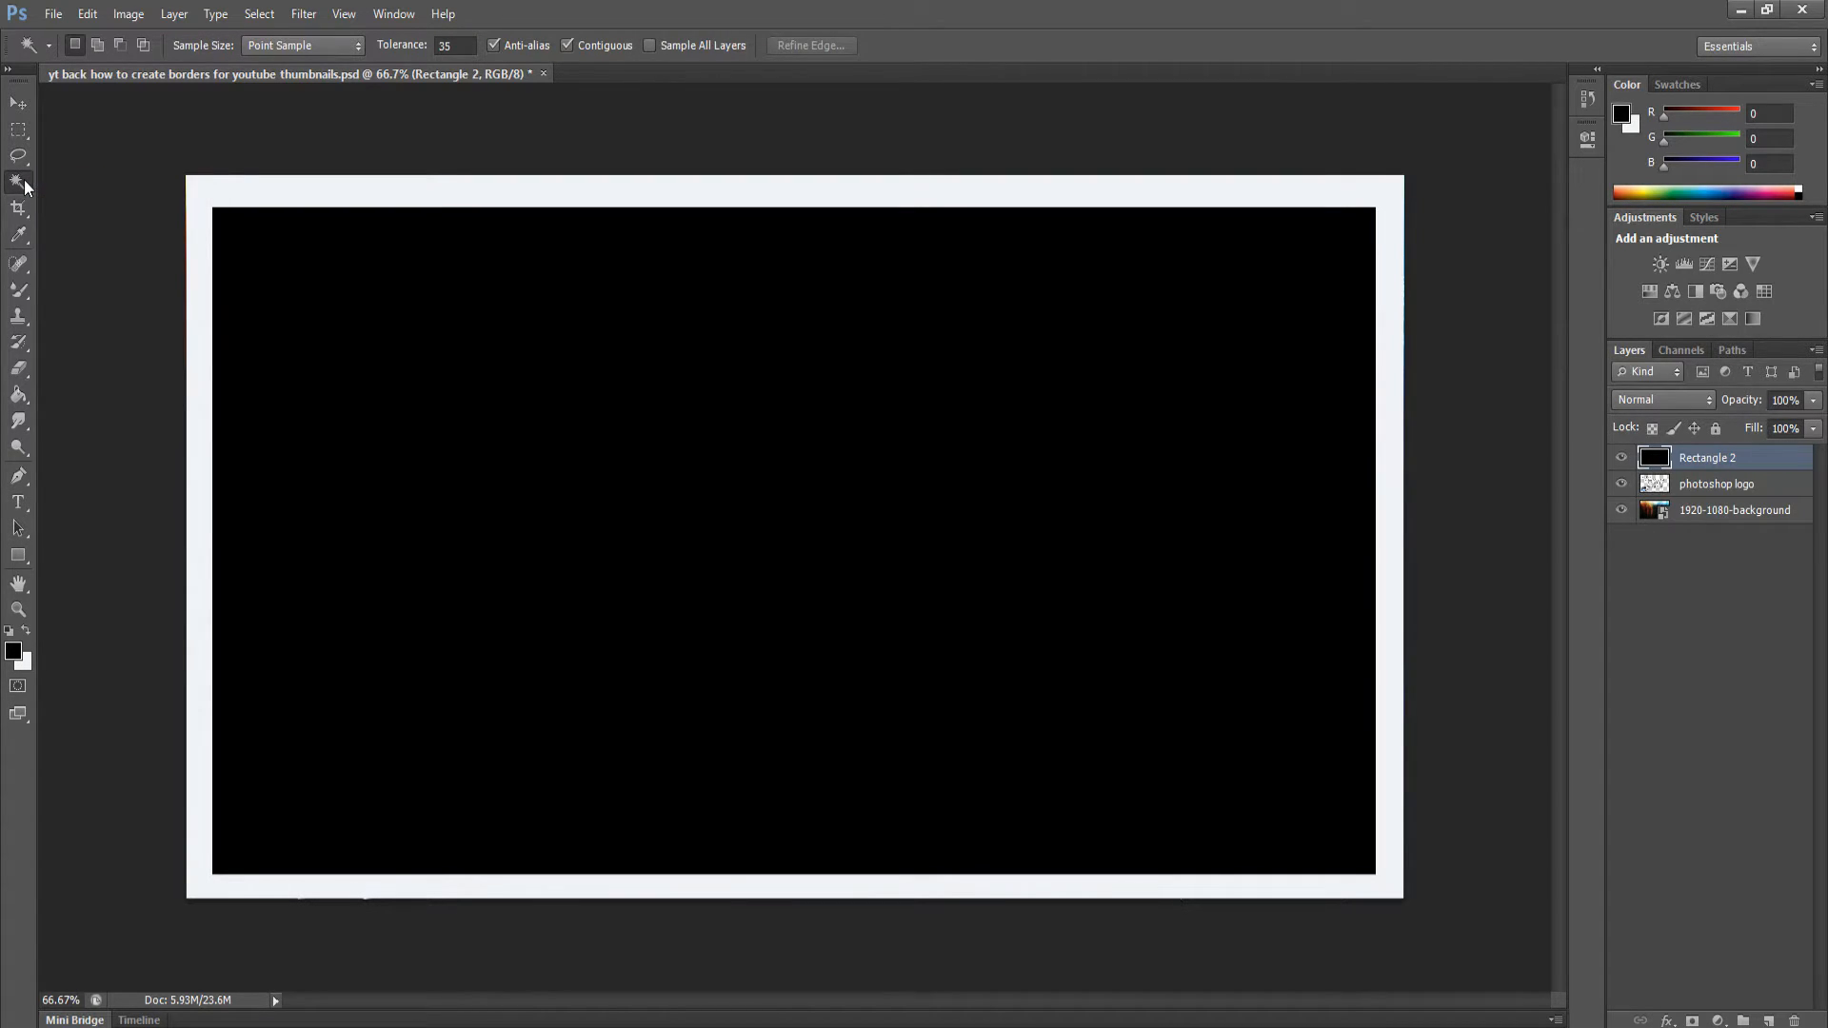
click(359, 299)
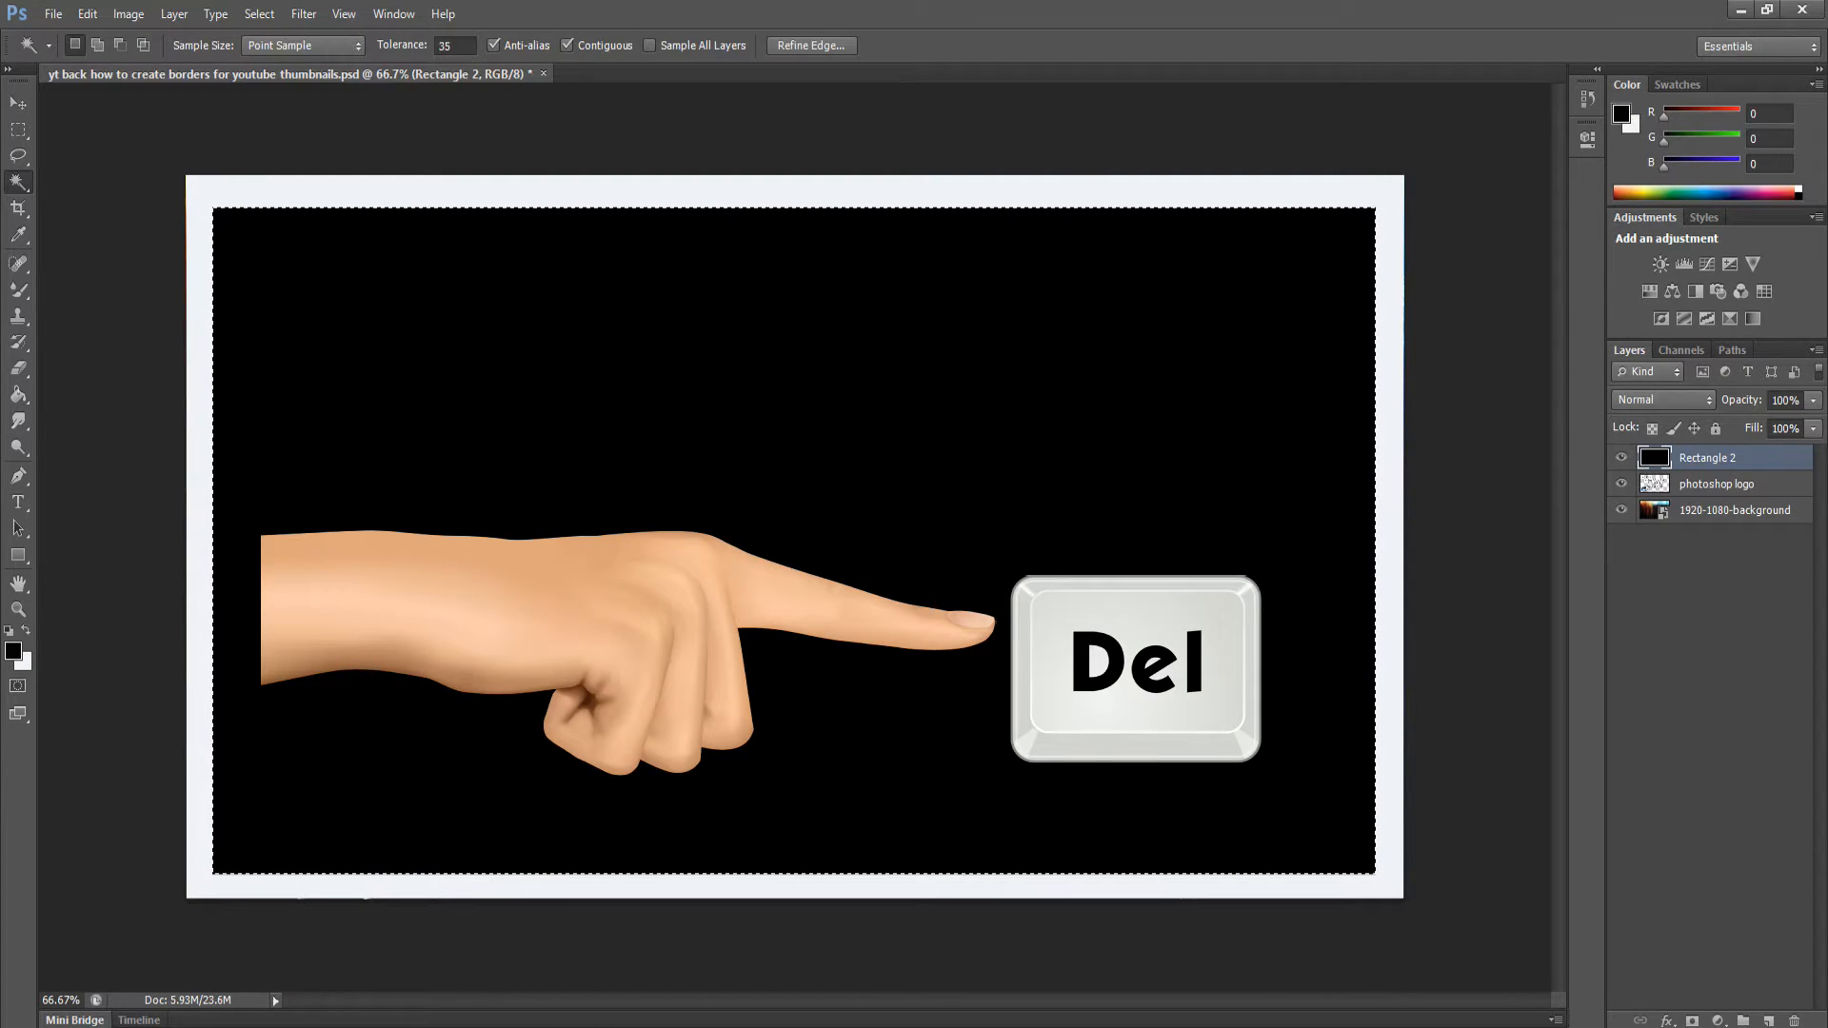
key(Delete)
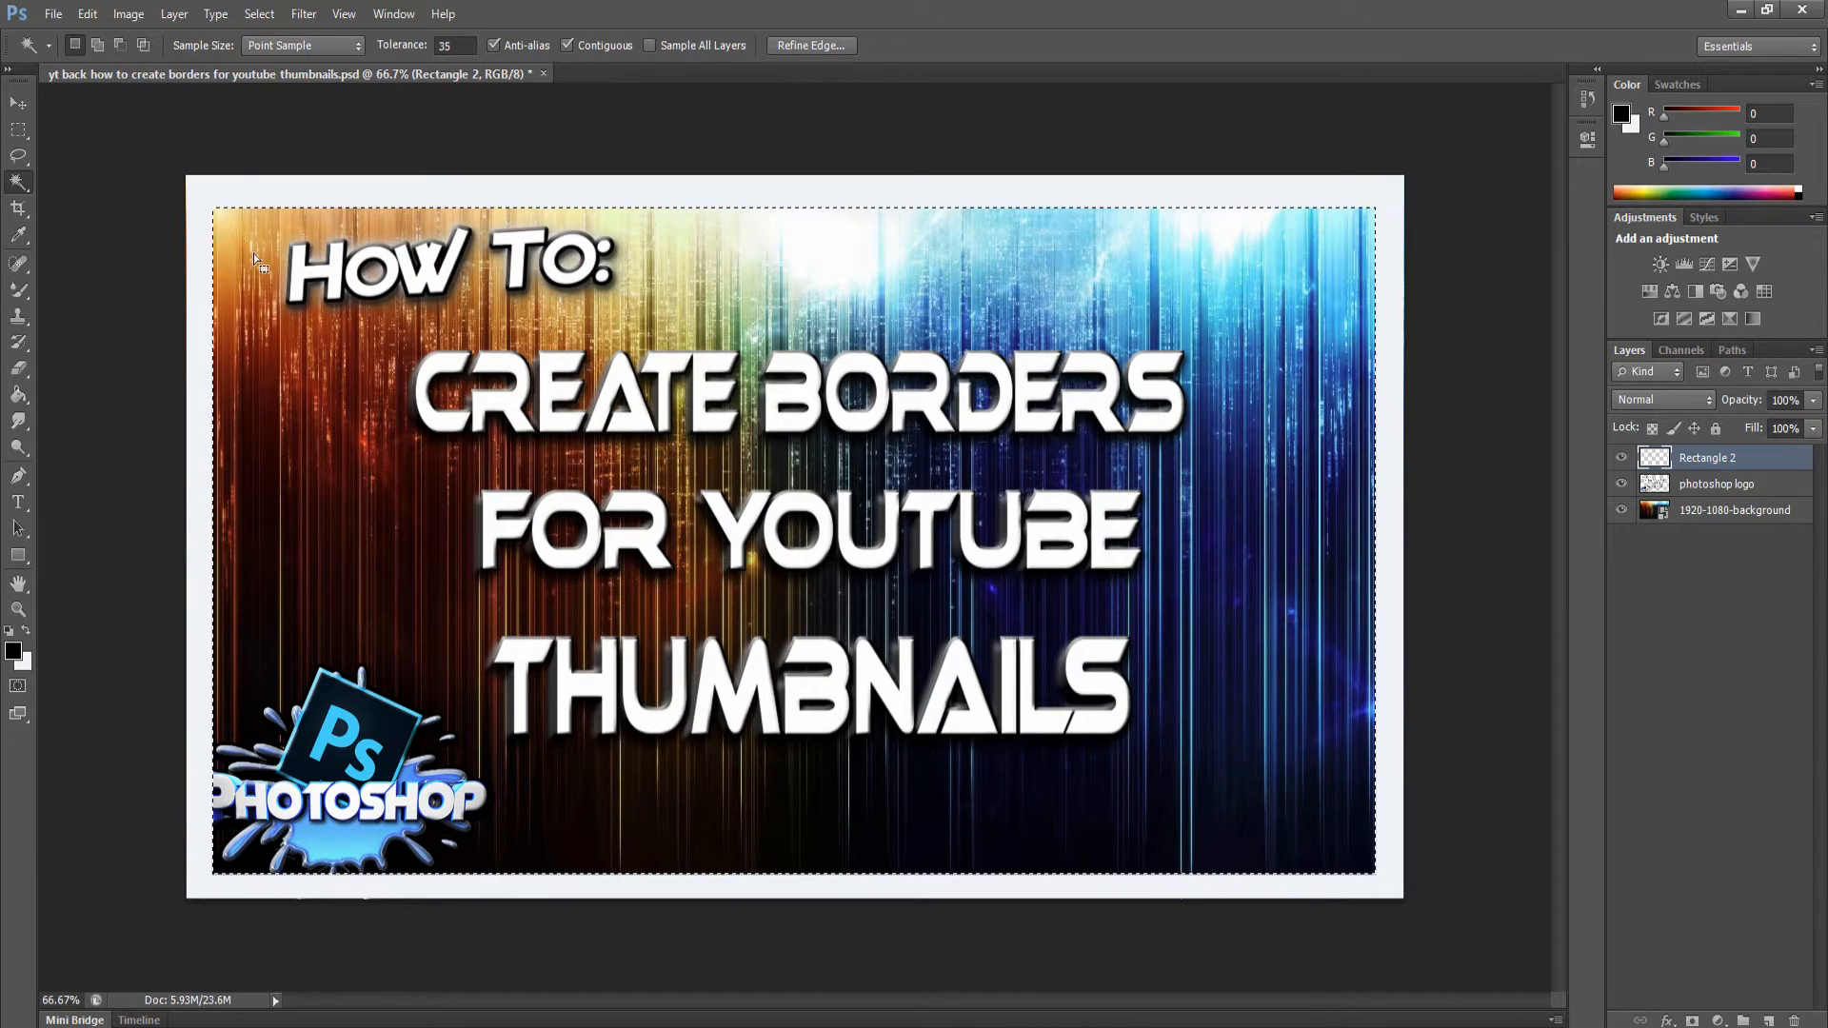
- Select the white frame and enable Bevel & Emboss with Contour, Stroke and Drop Shadow in its layer's blending options
click(210, 192)
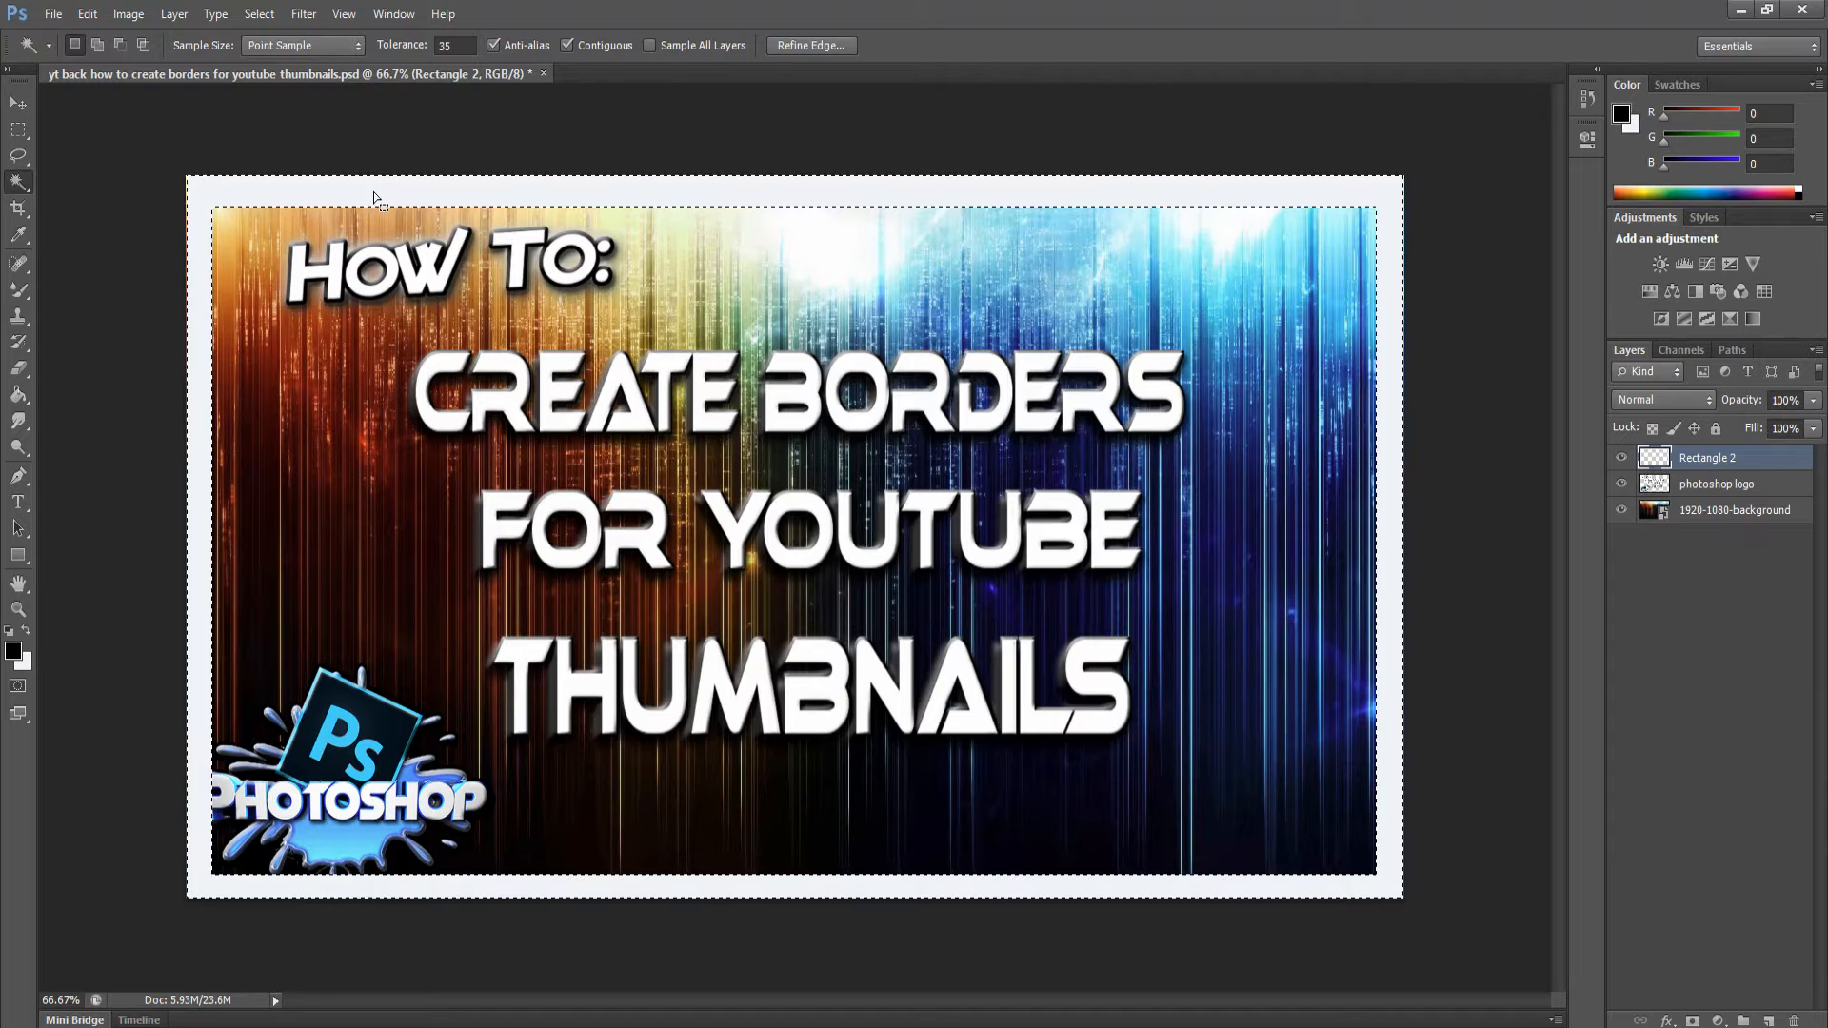
right_click(1714, 459)
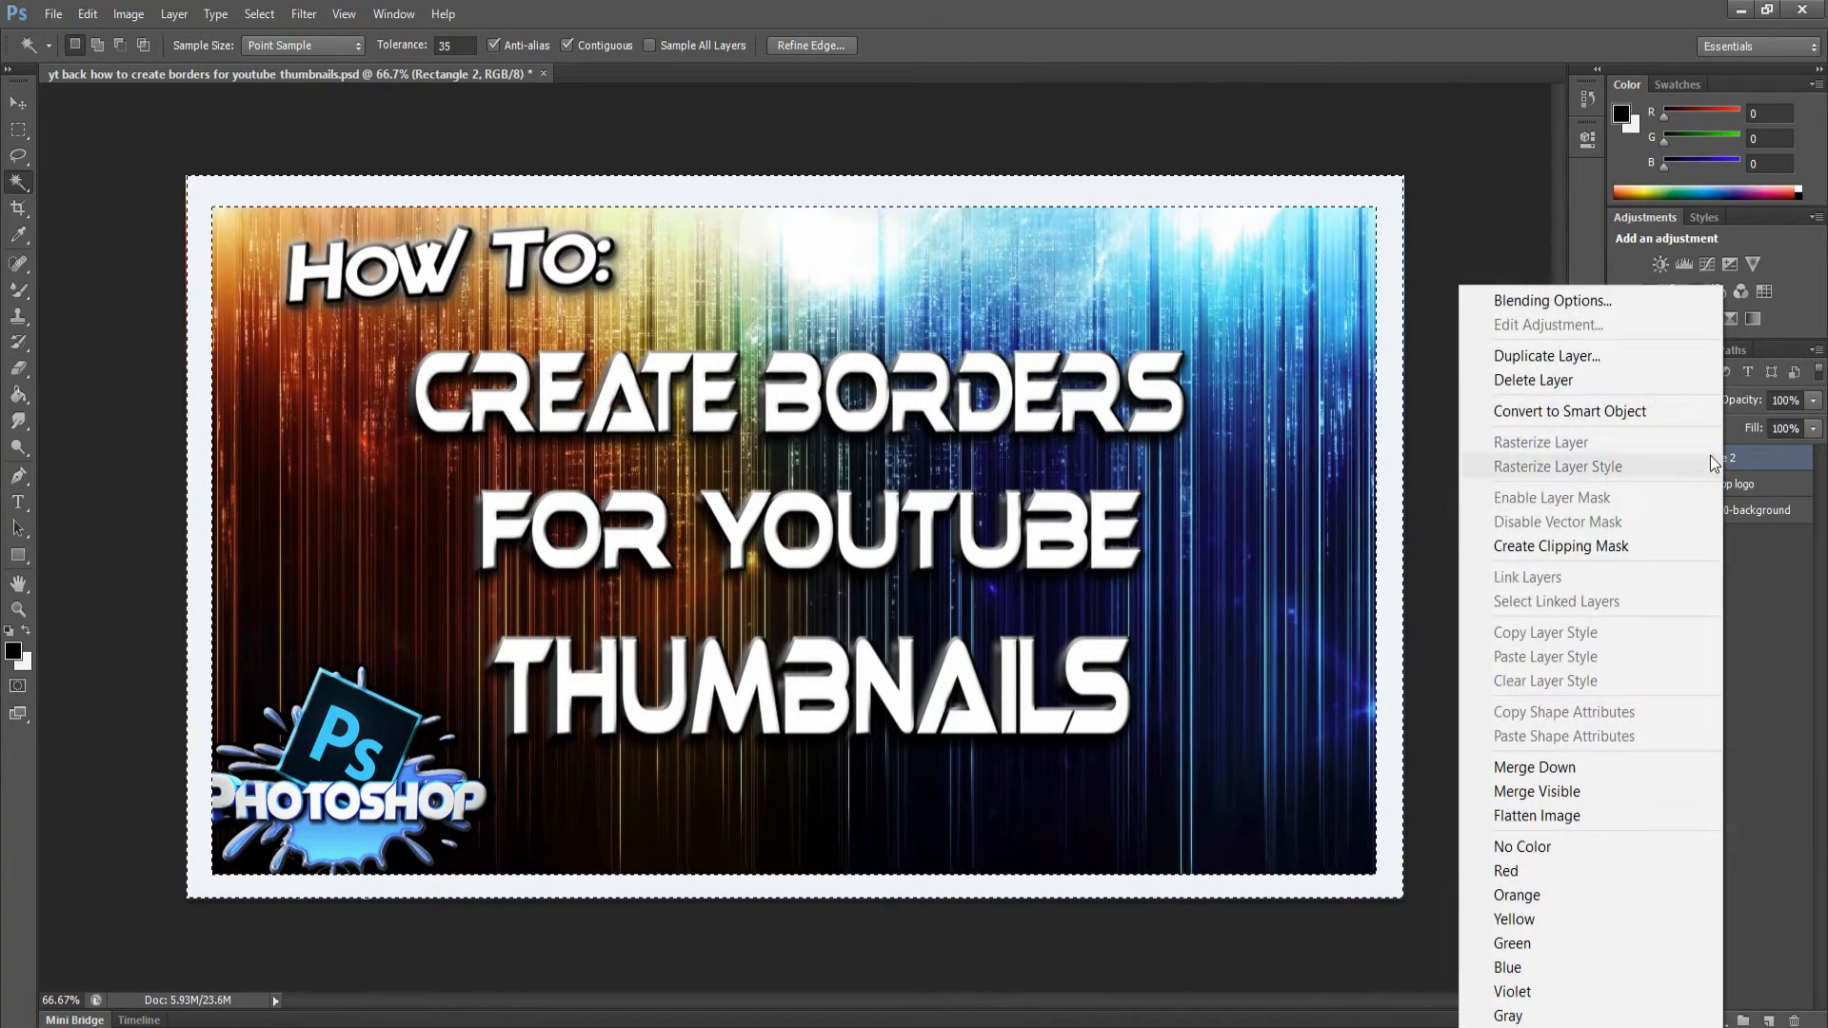
click(1572, 298)
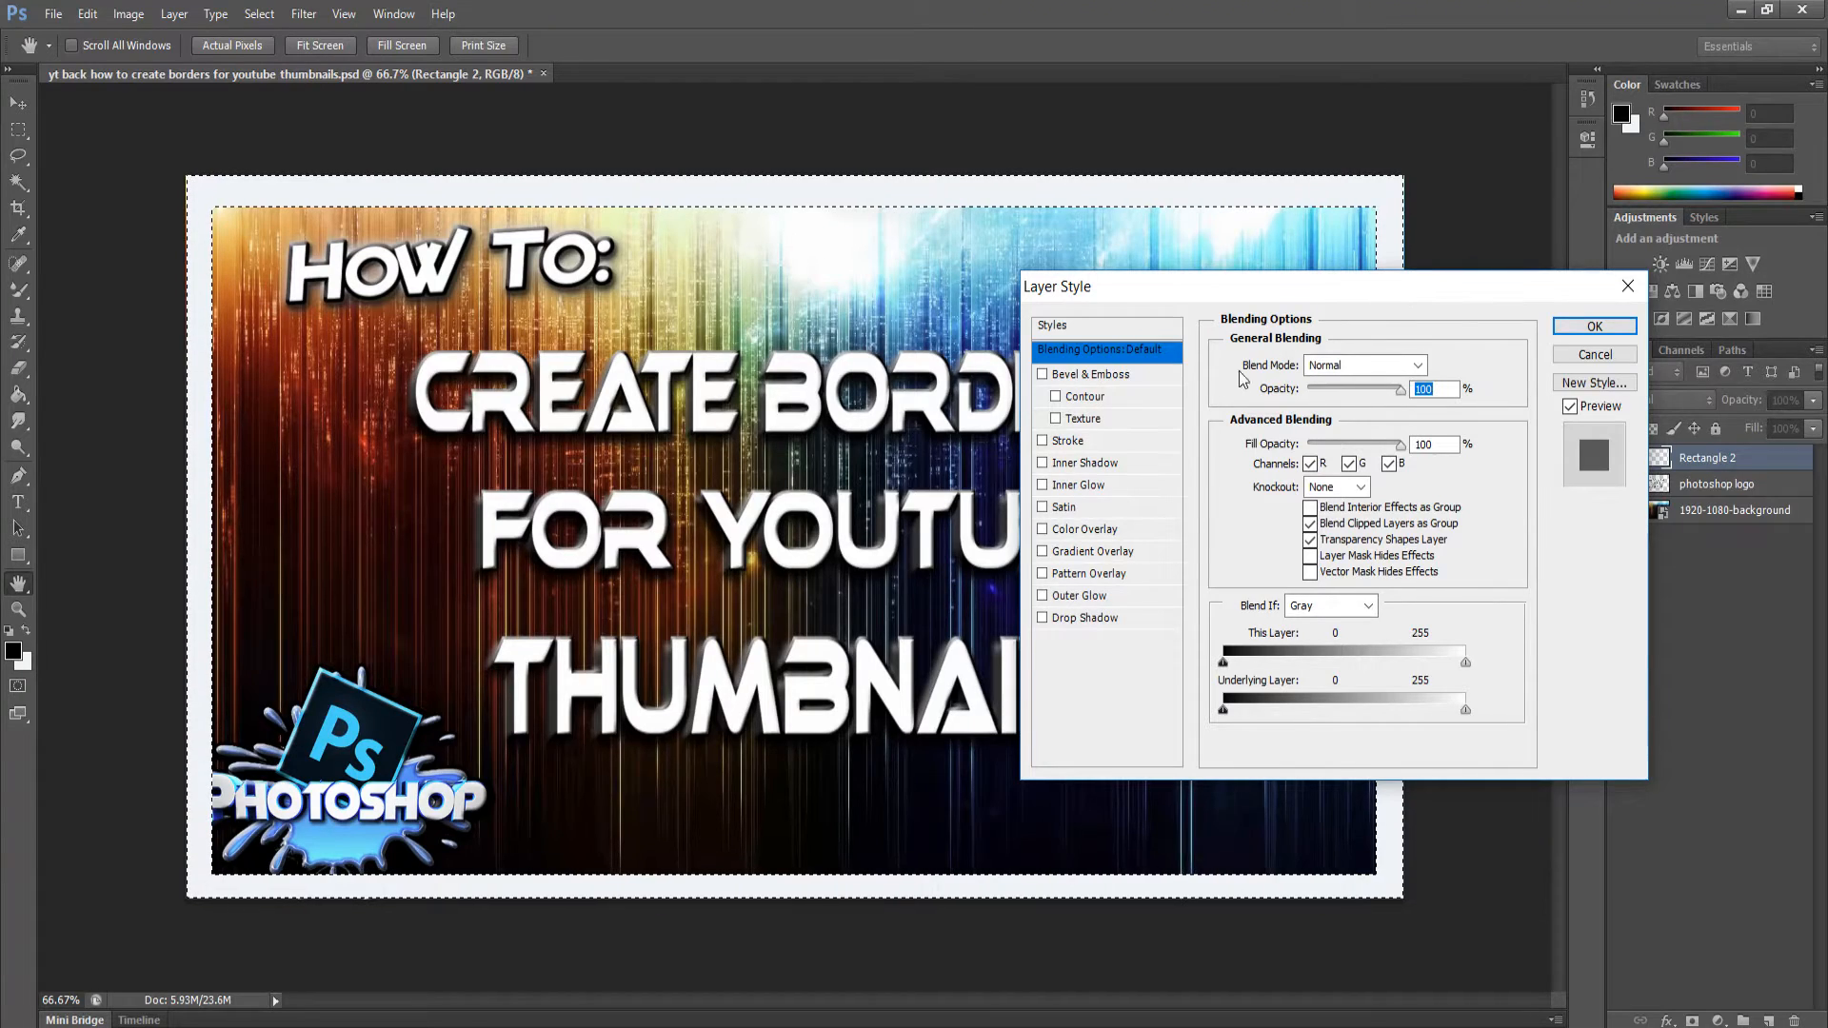
click(1043, 374)
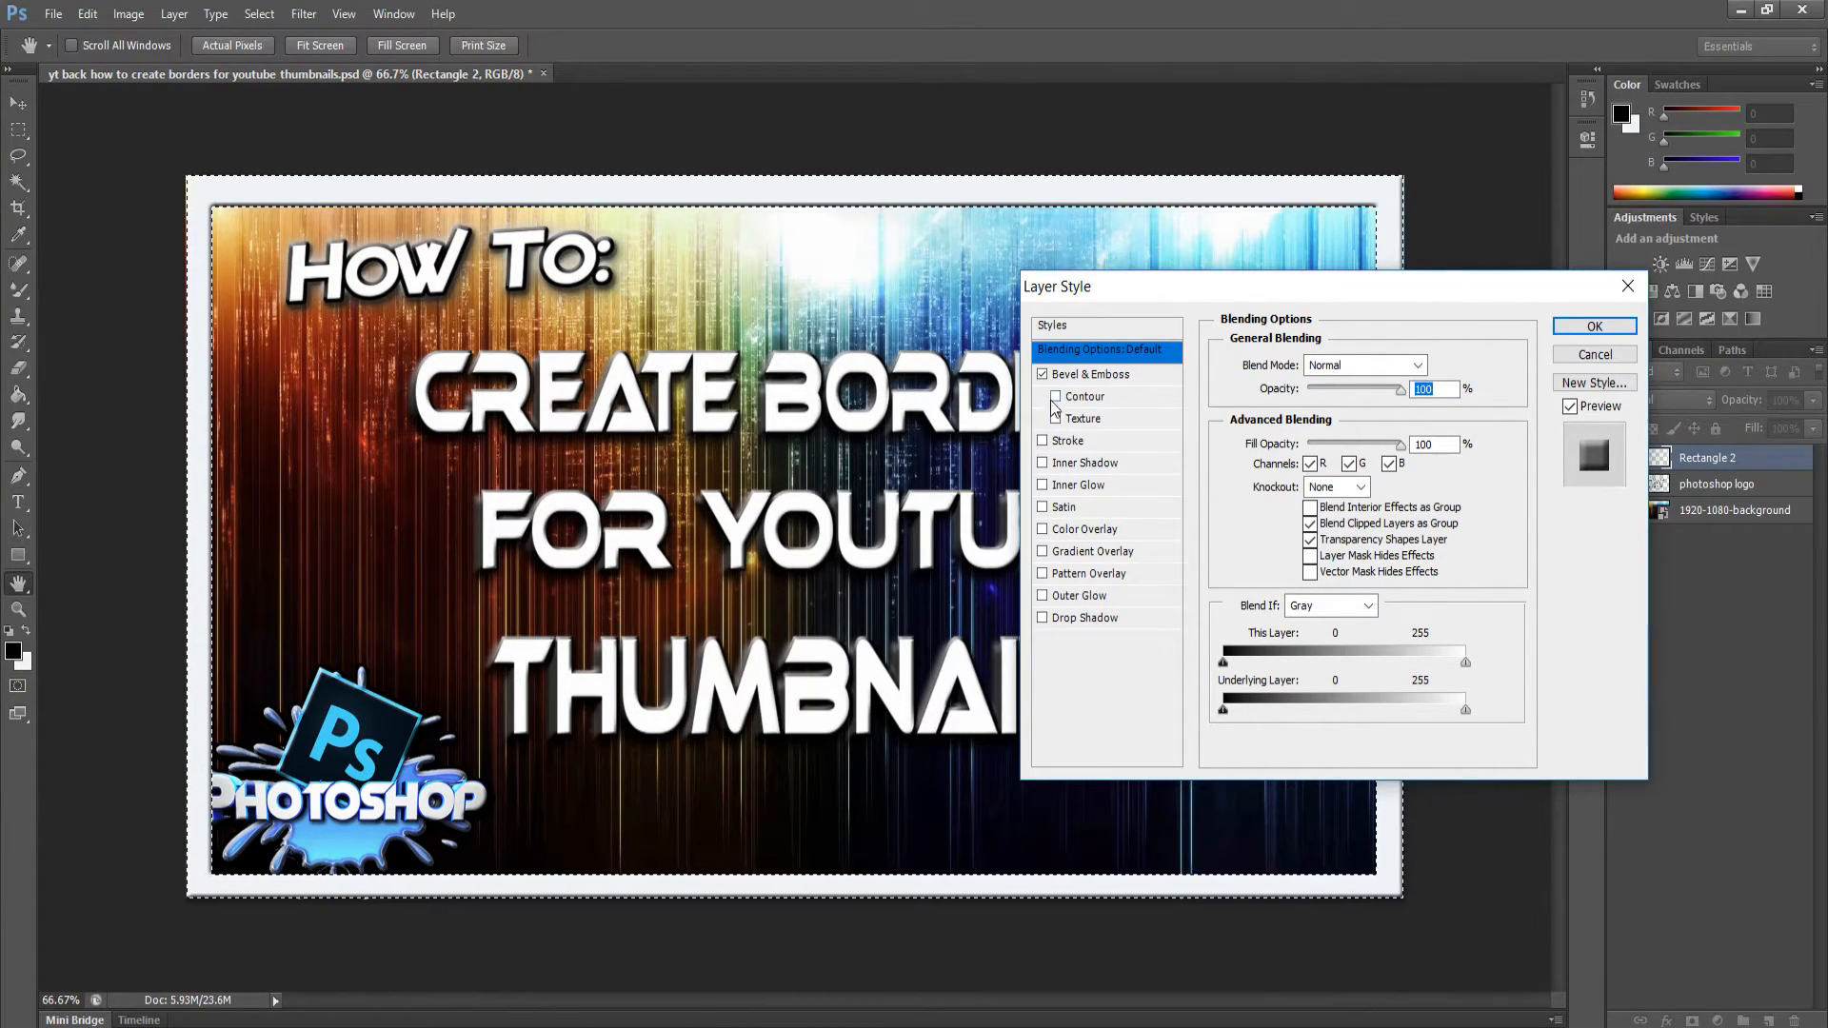
click(1055, 396)
click(1042, 441)
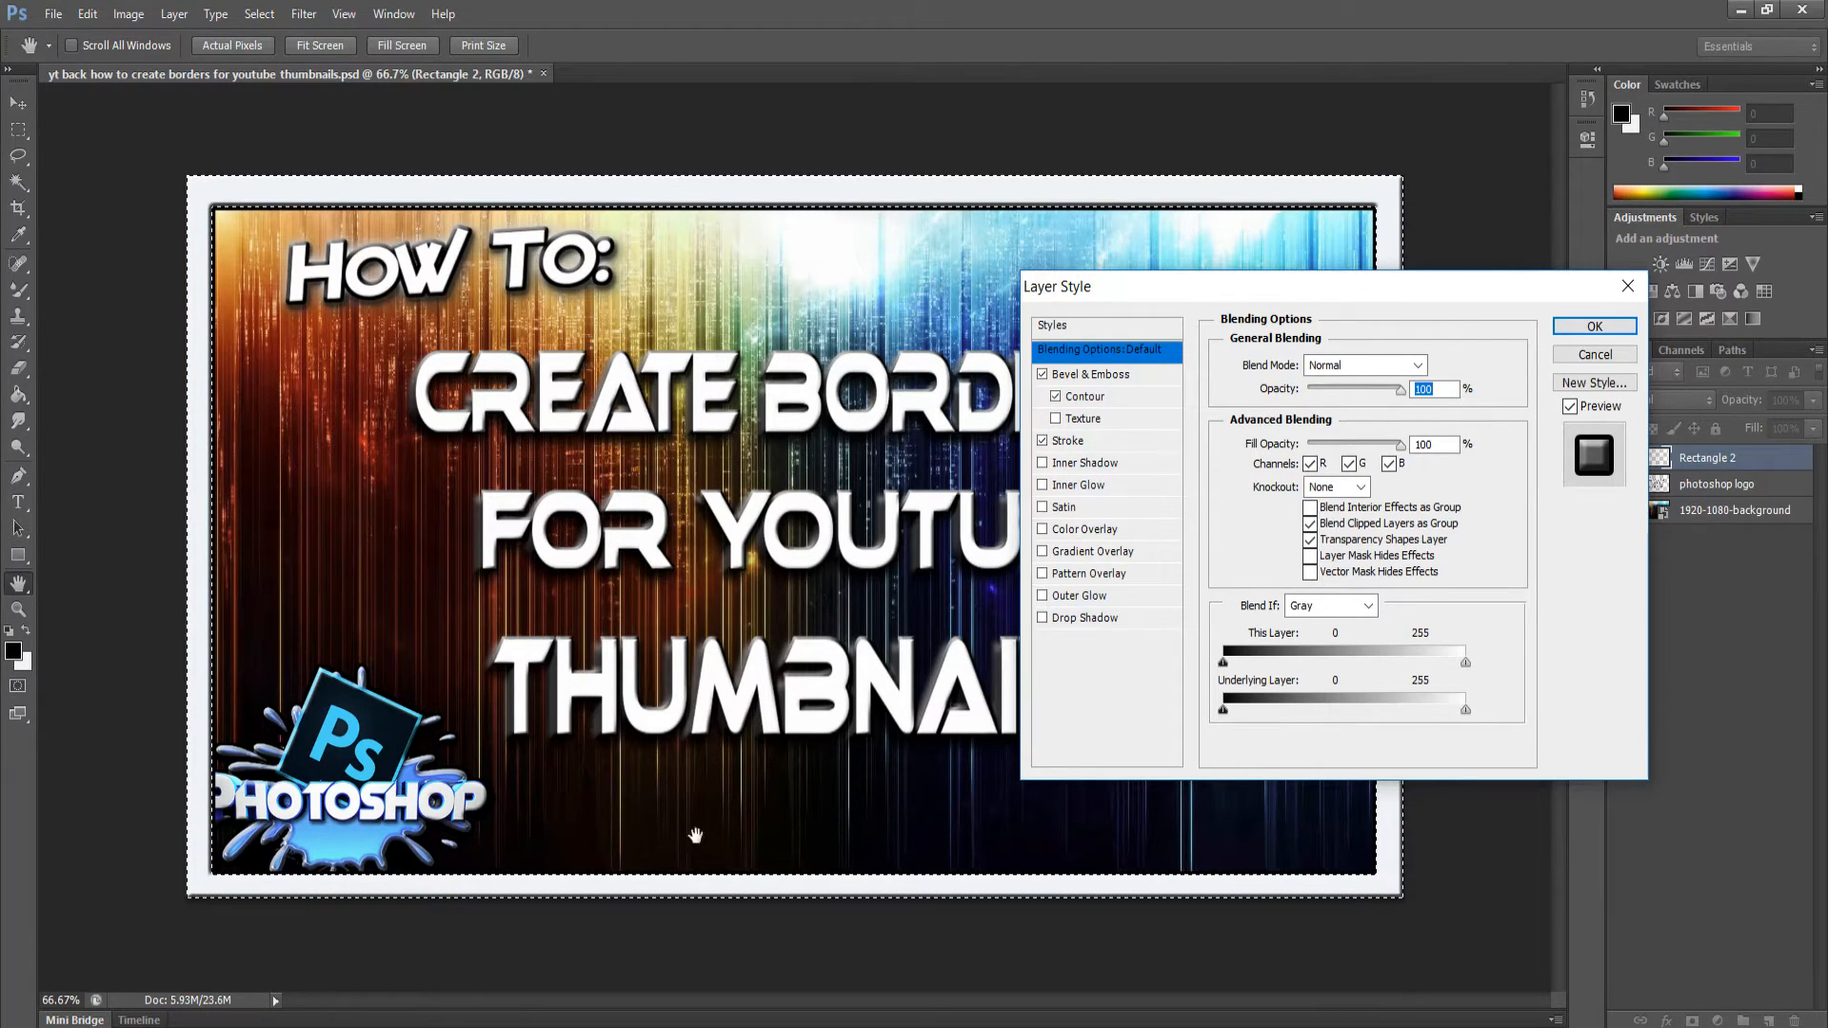
click(1043, 617)
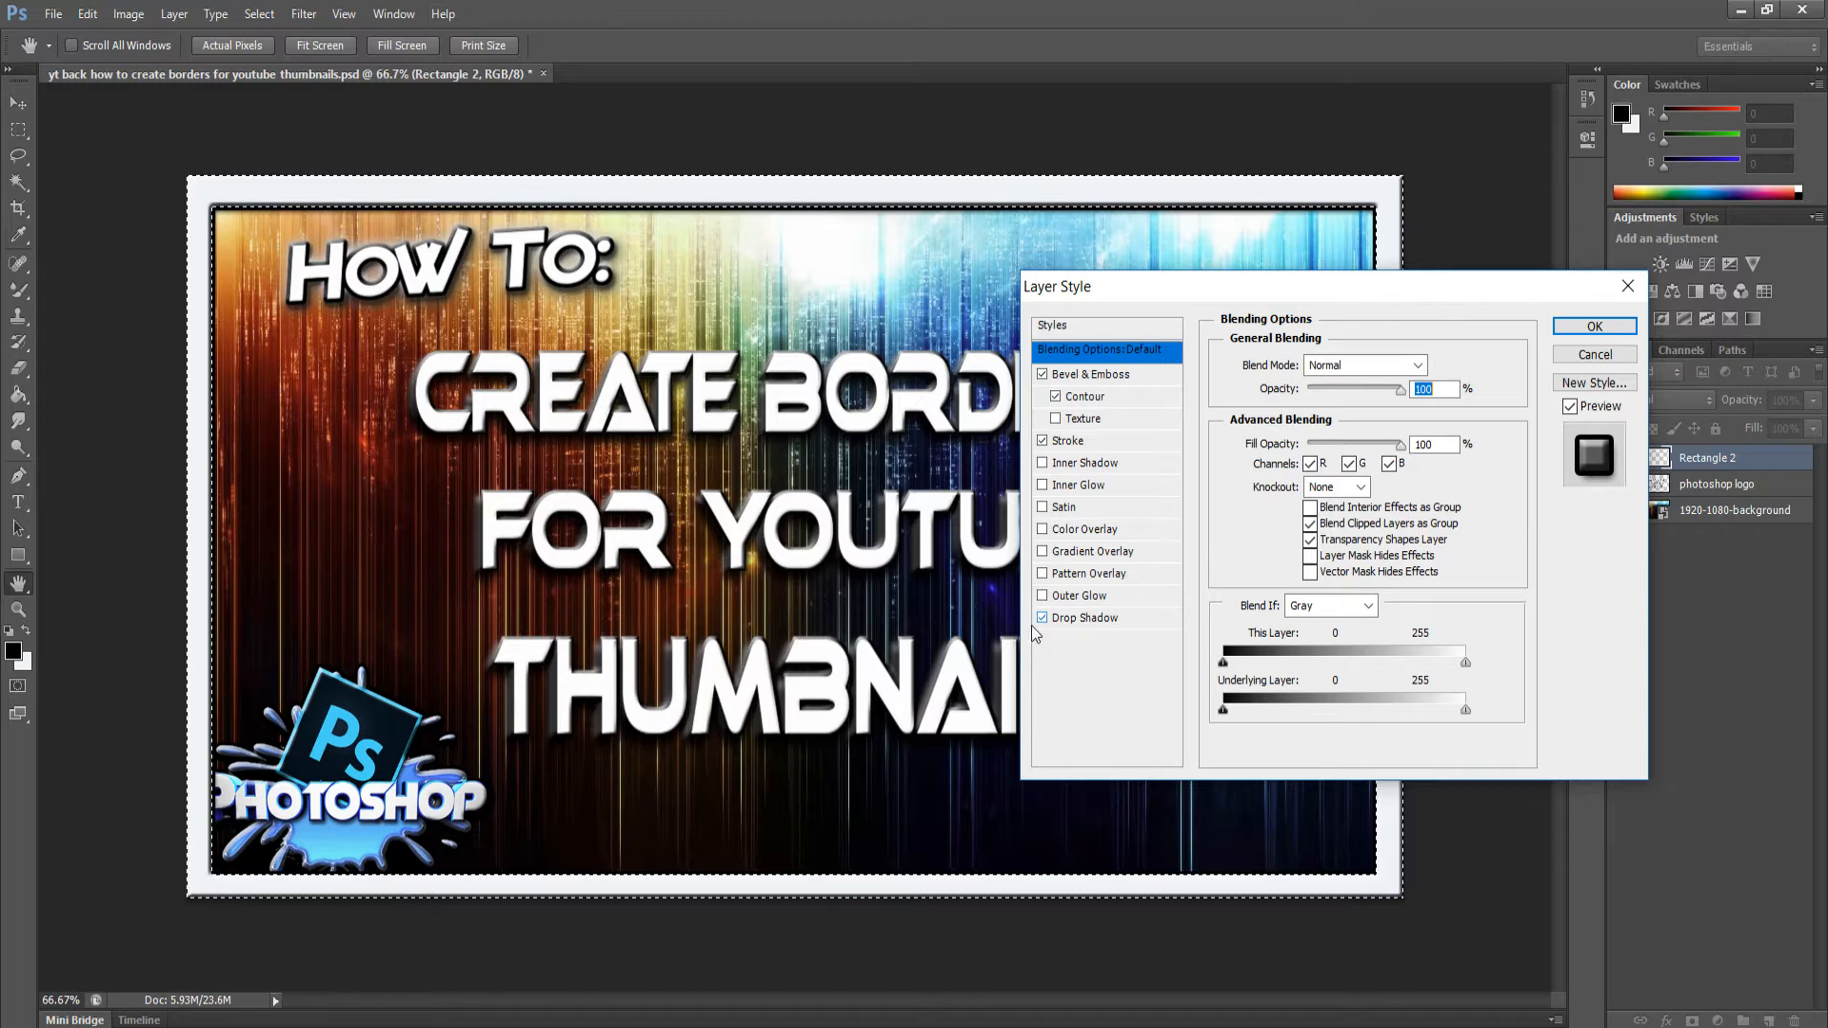
- Set the border layer's blend mode to Overlay and enable Inner Shadow, Inner Glow and Outer Glow
click(1387, 363)
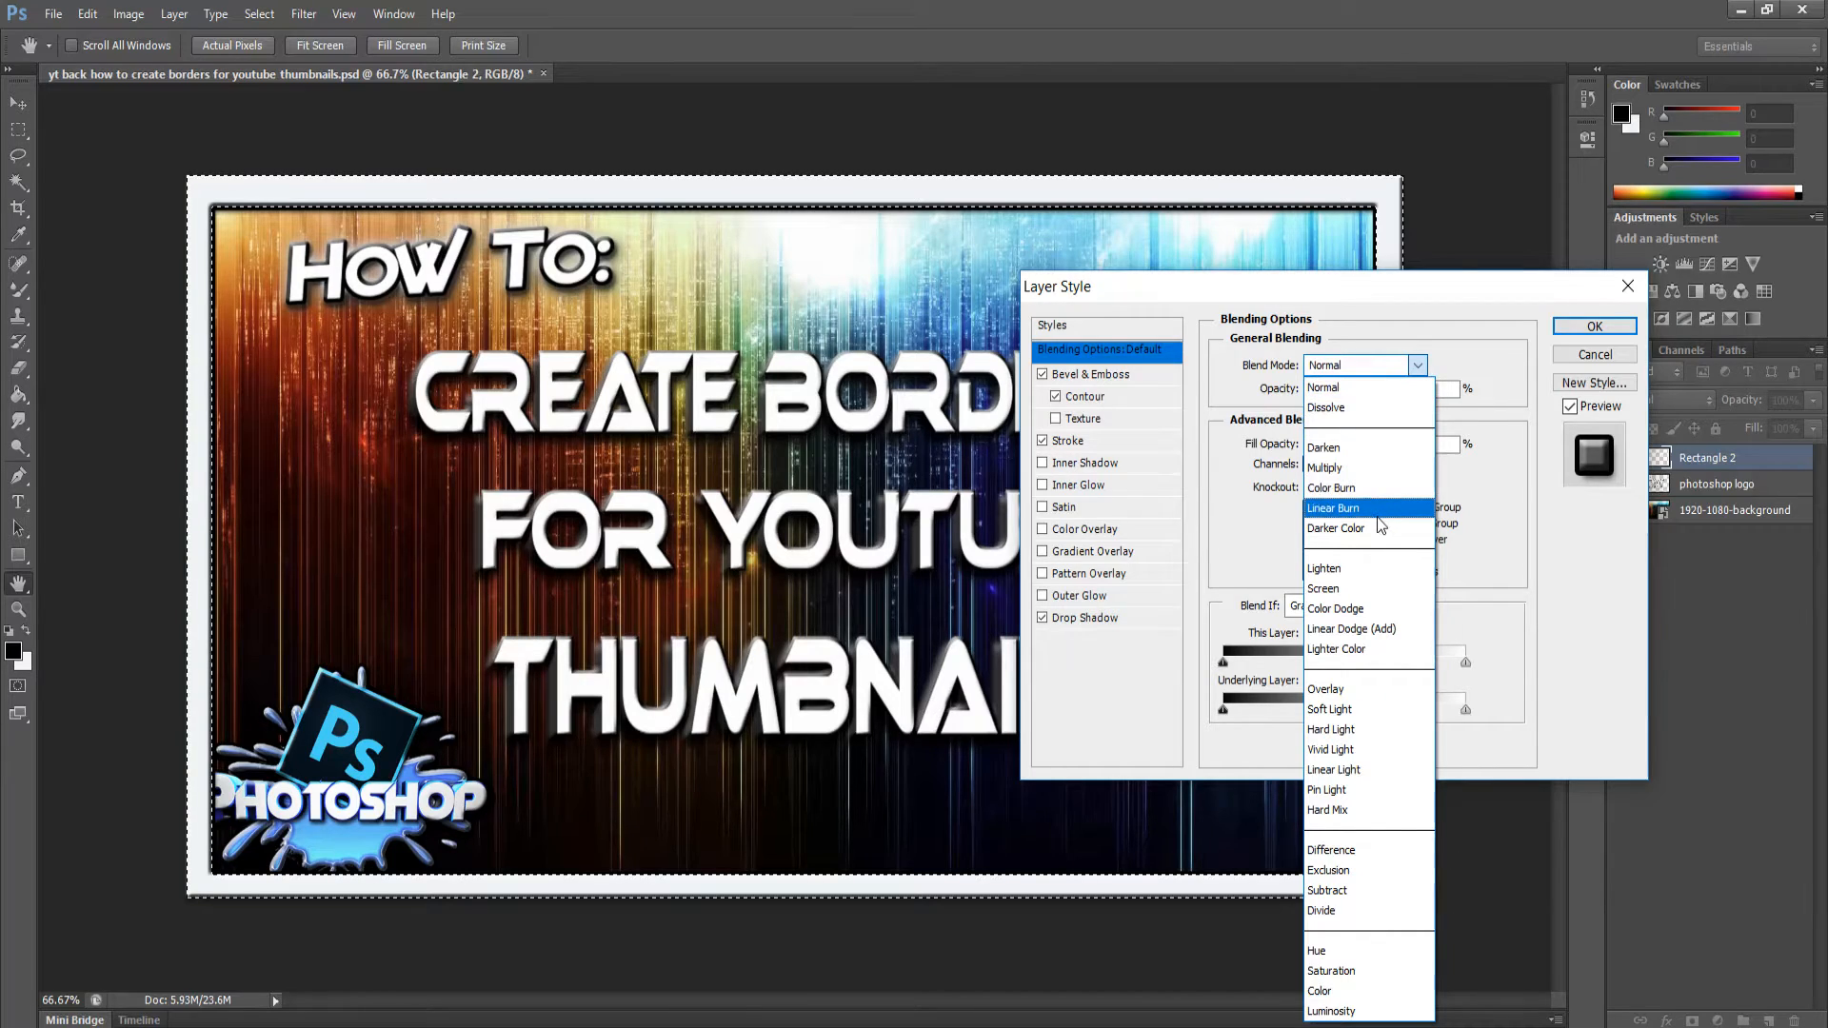
click(1340, 697)
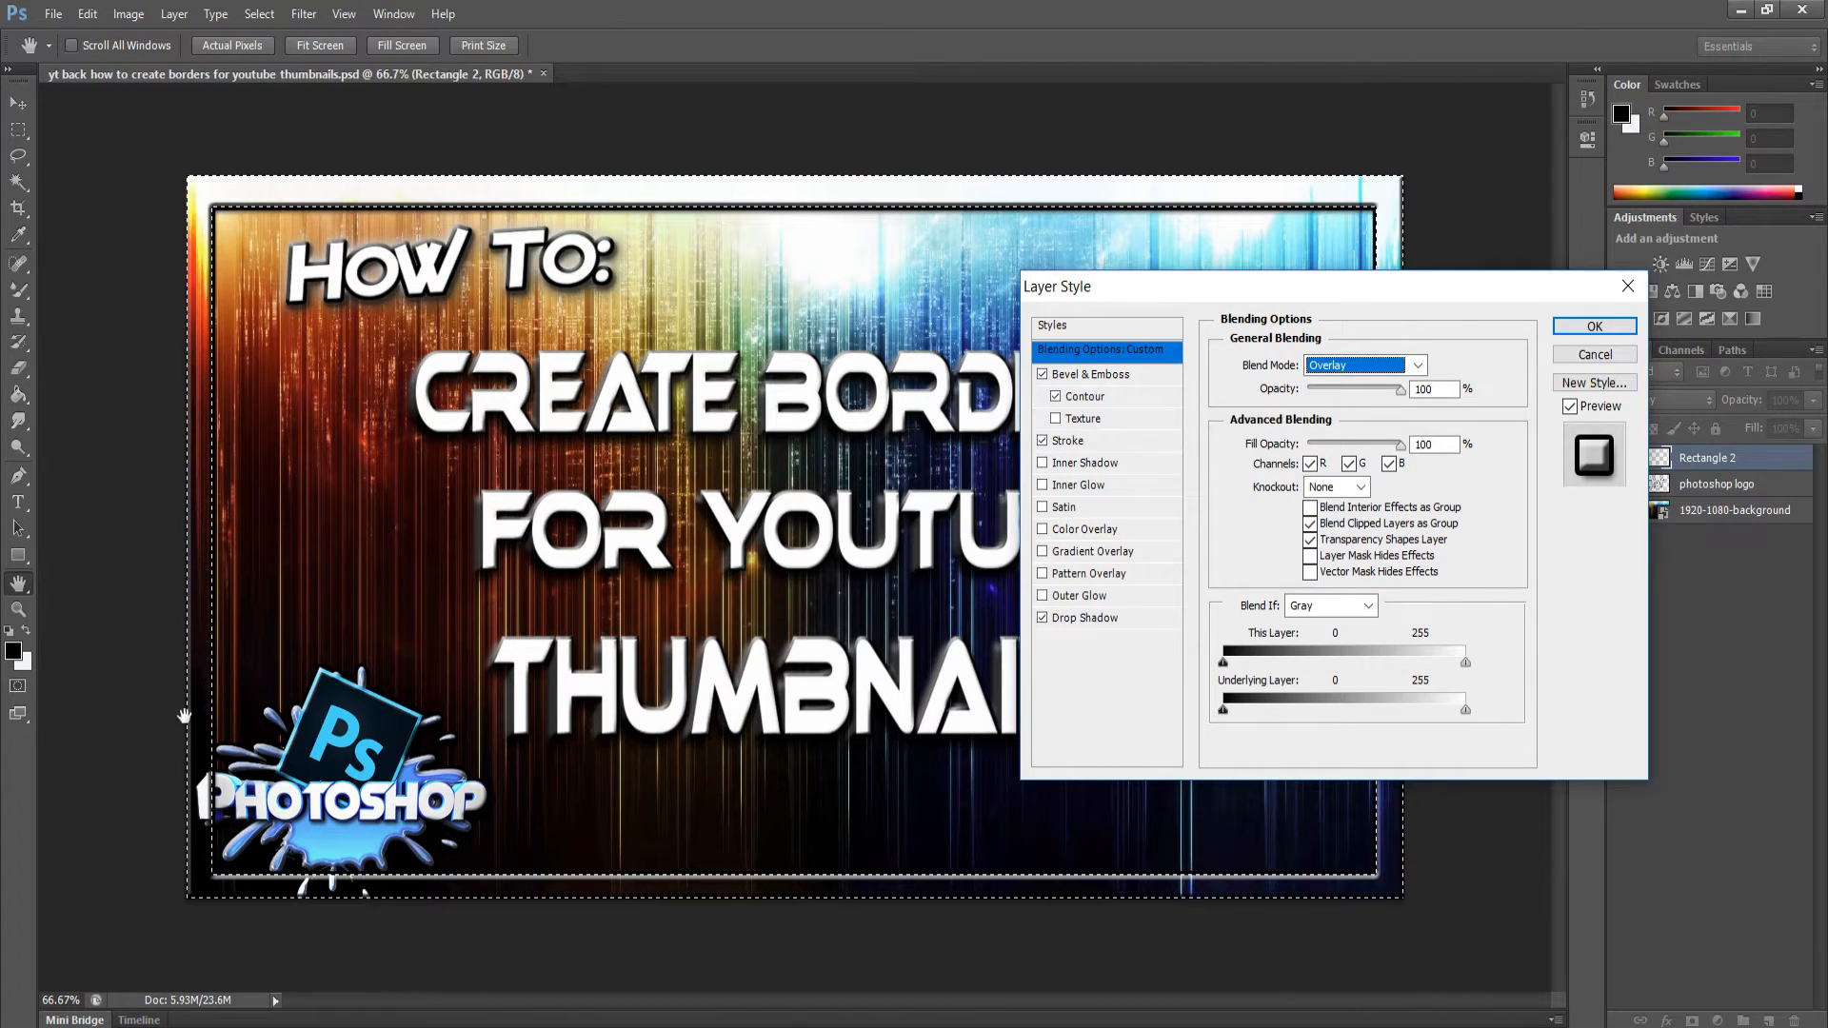
click(1043, 464)
click(1043, 485)
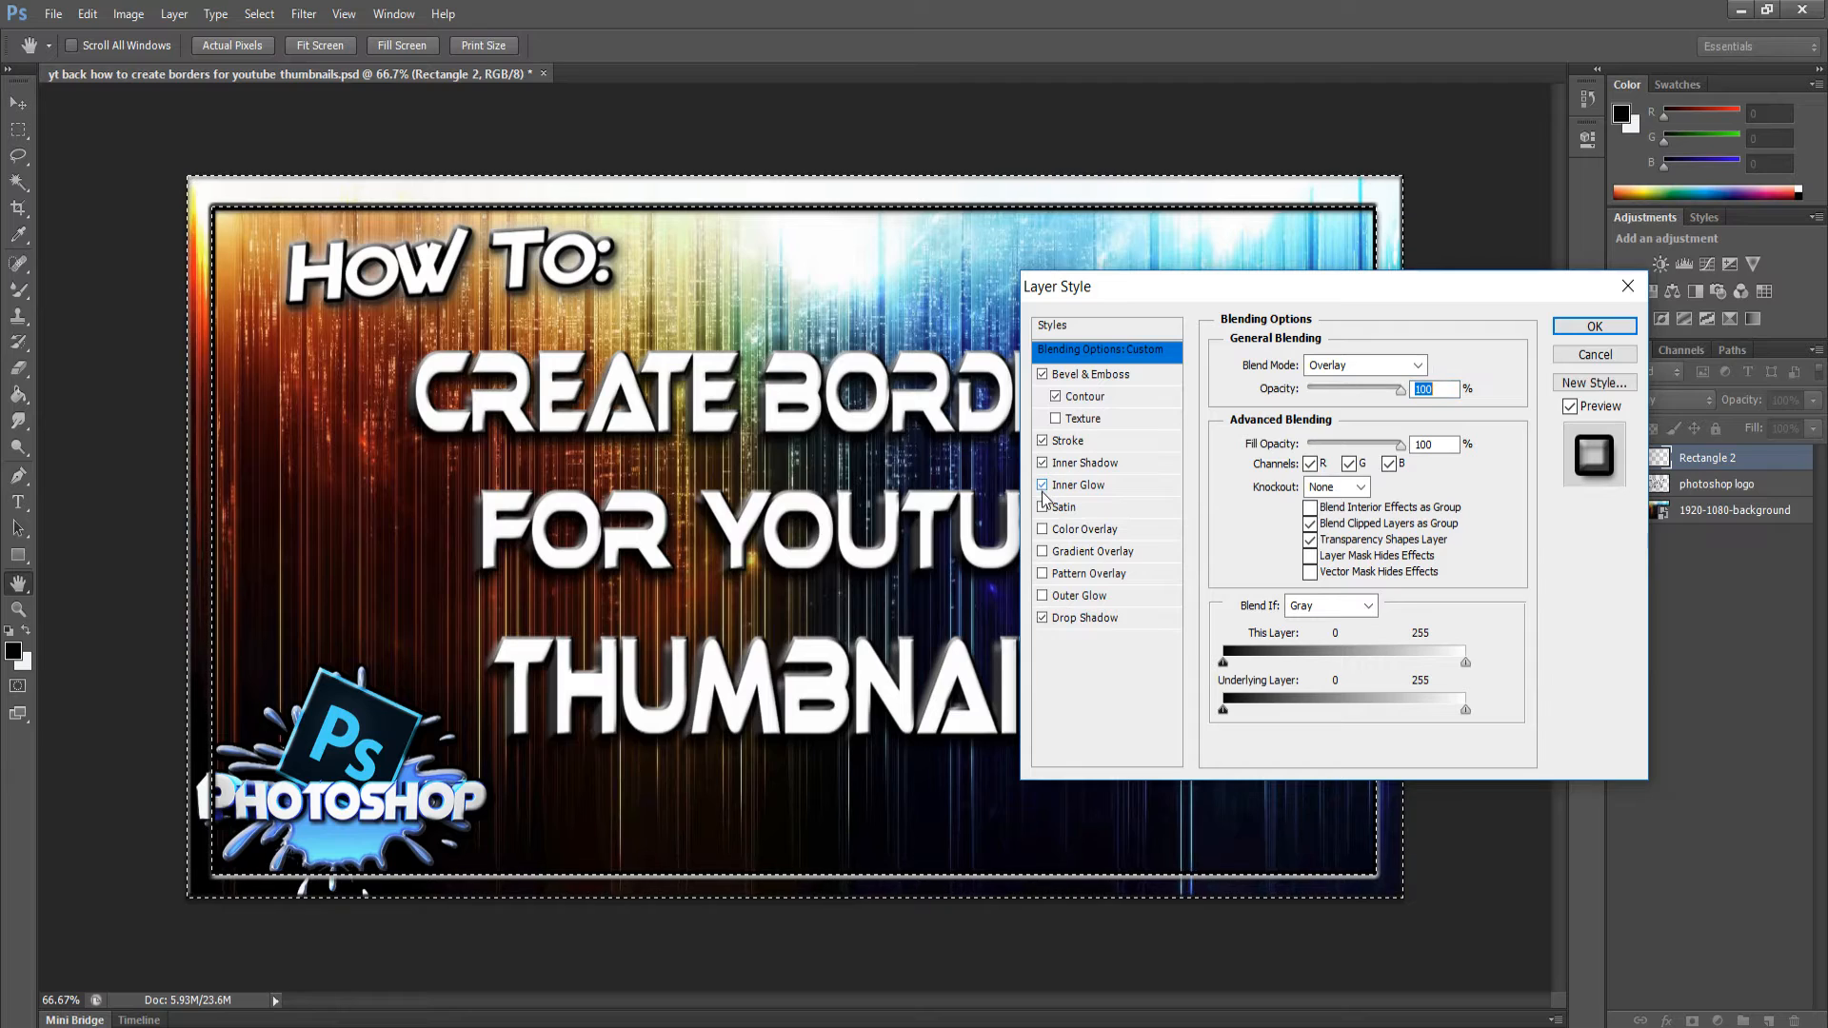
click(1043, 618)
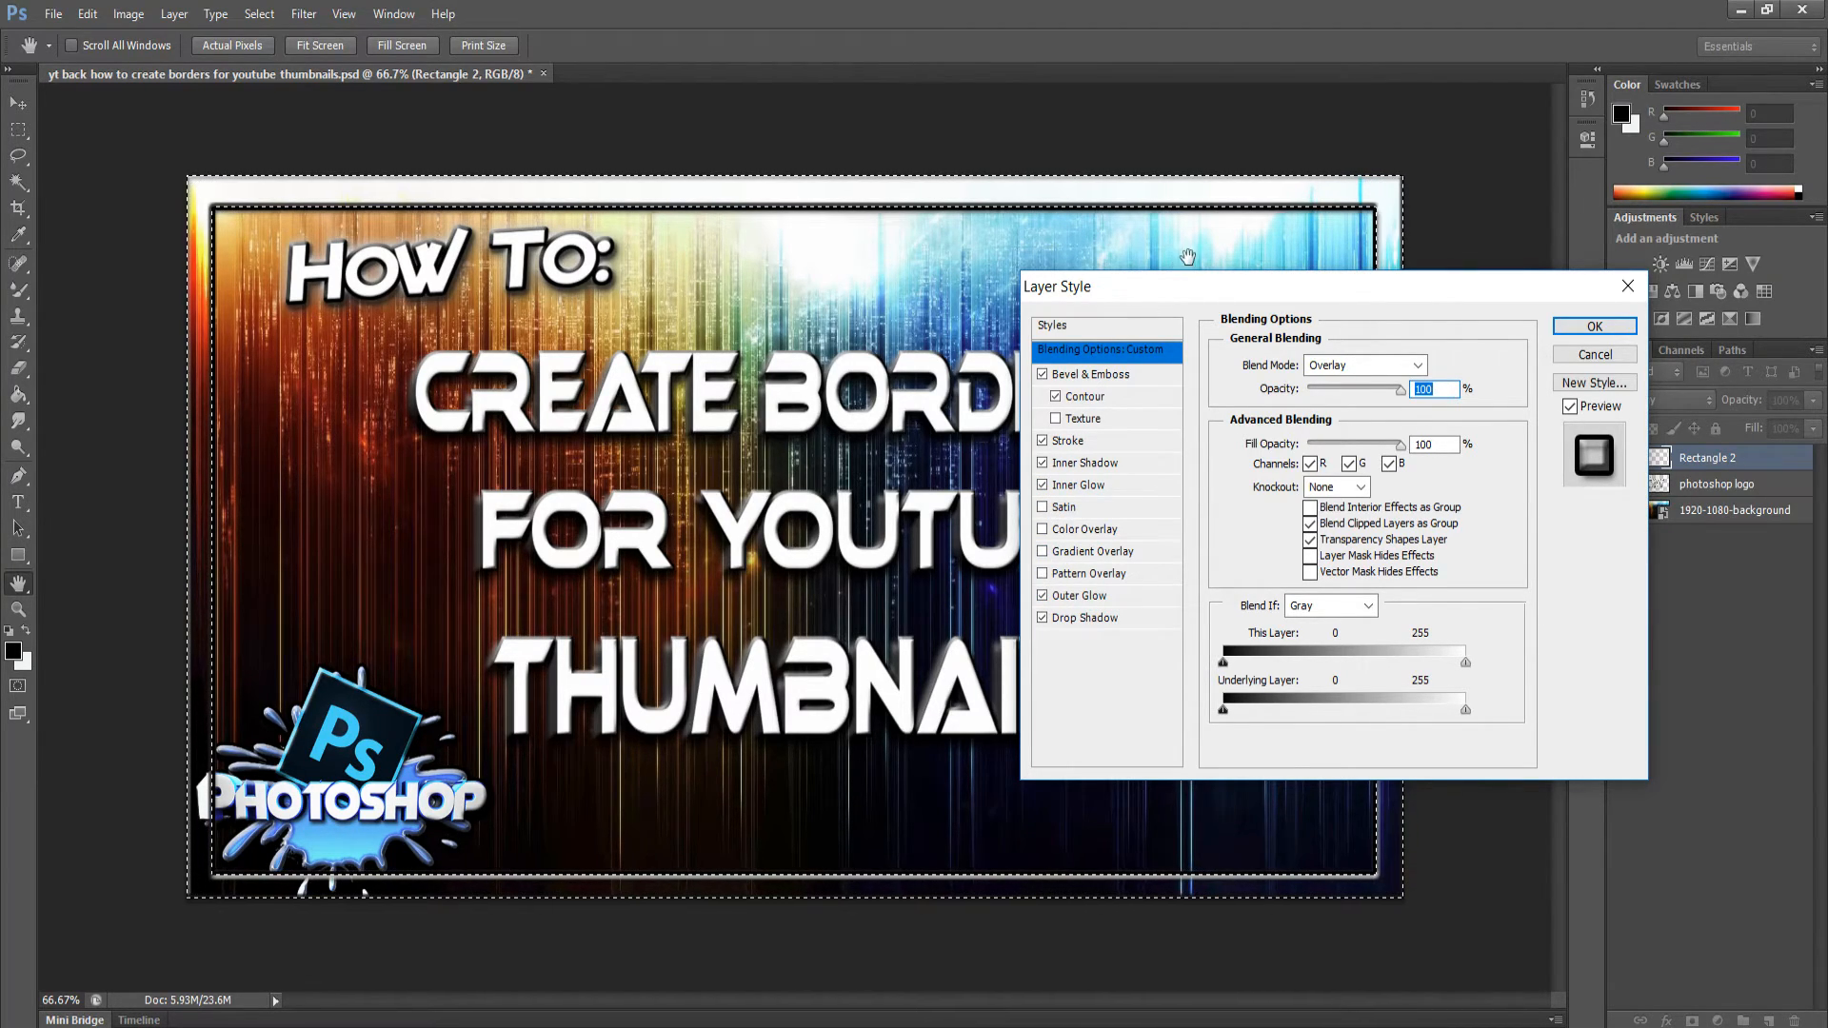
- Enable Color Overlay on the border layer and lower its fill opacity to 0%
drag(1237, 292, 1002, 368)
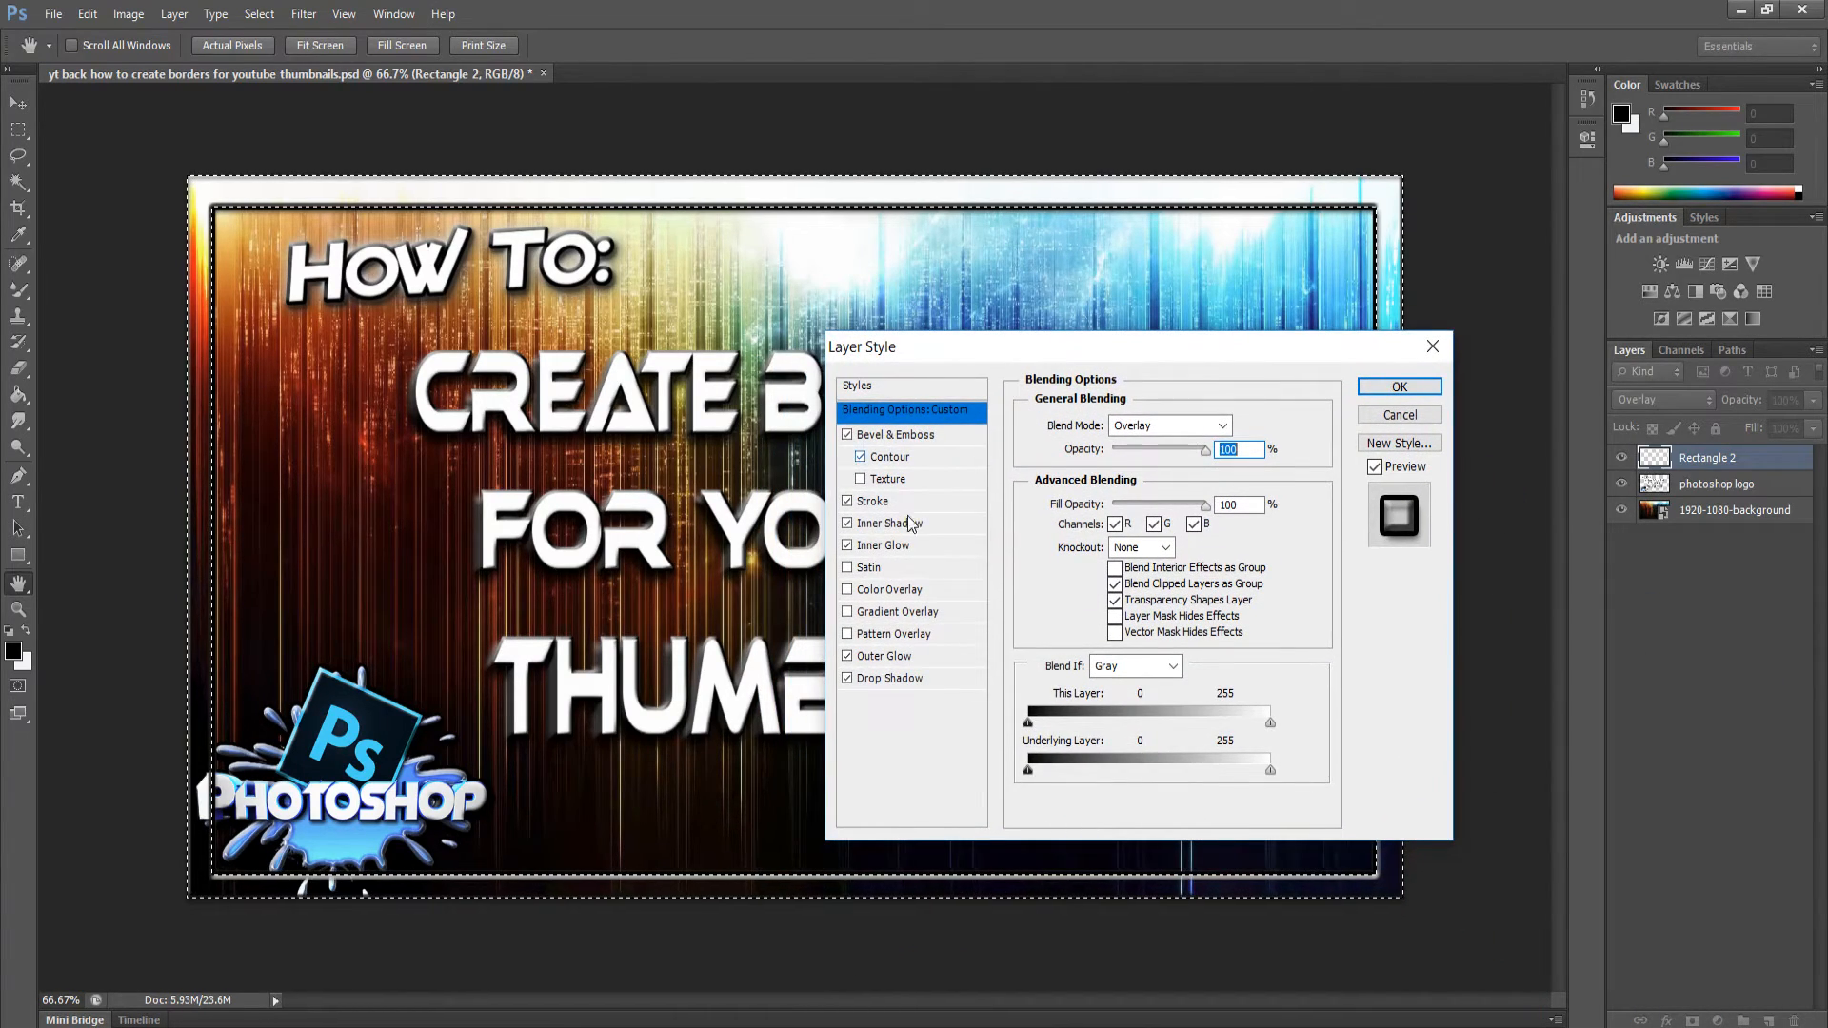
click(847, 591)
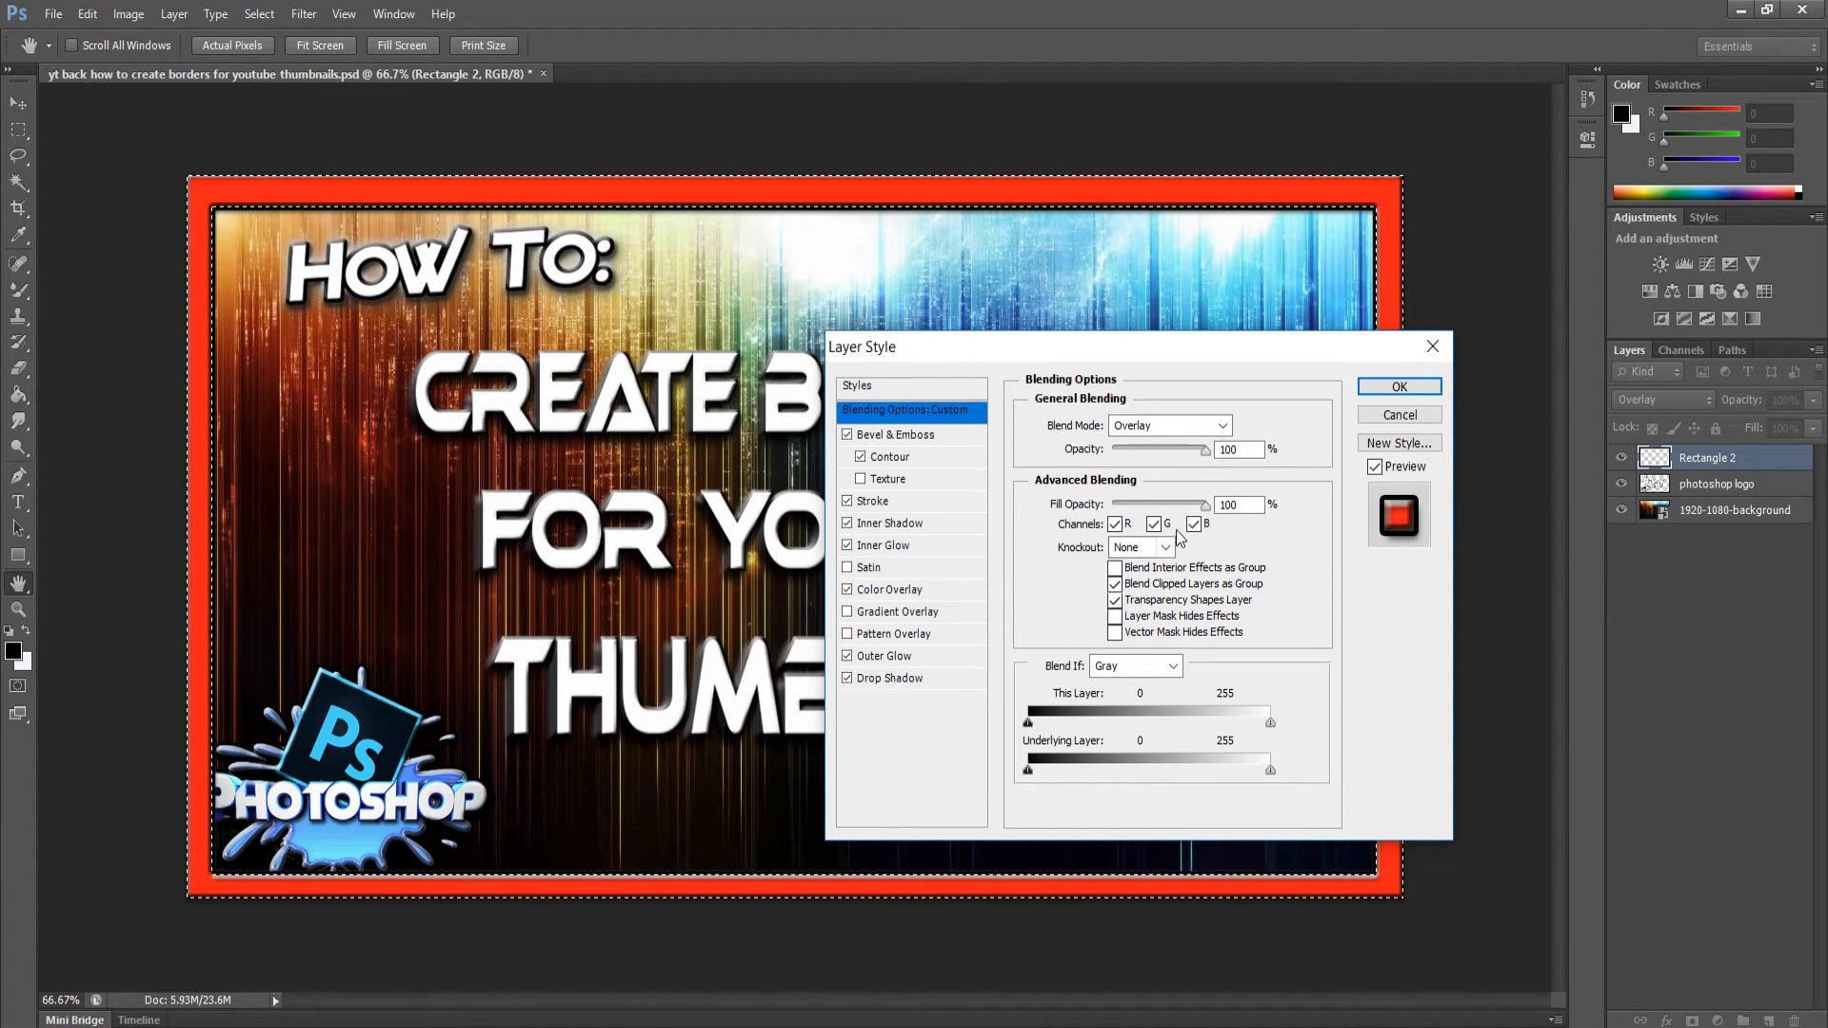
click(1113, 507)
- Try excluding the R, G and B channels from the border layer's blending and restore all three
click(1112, 526)
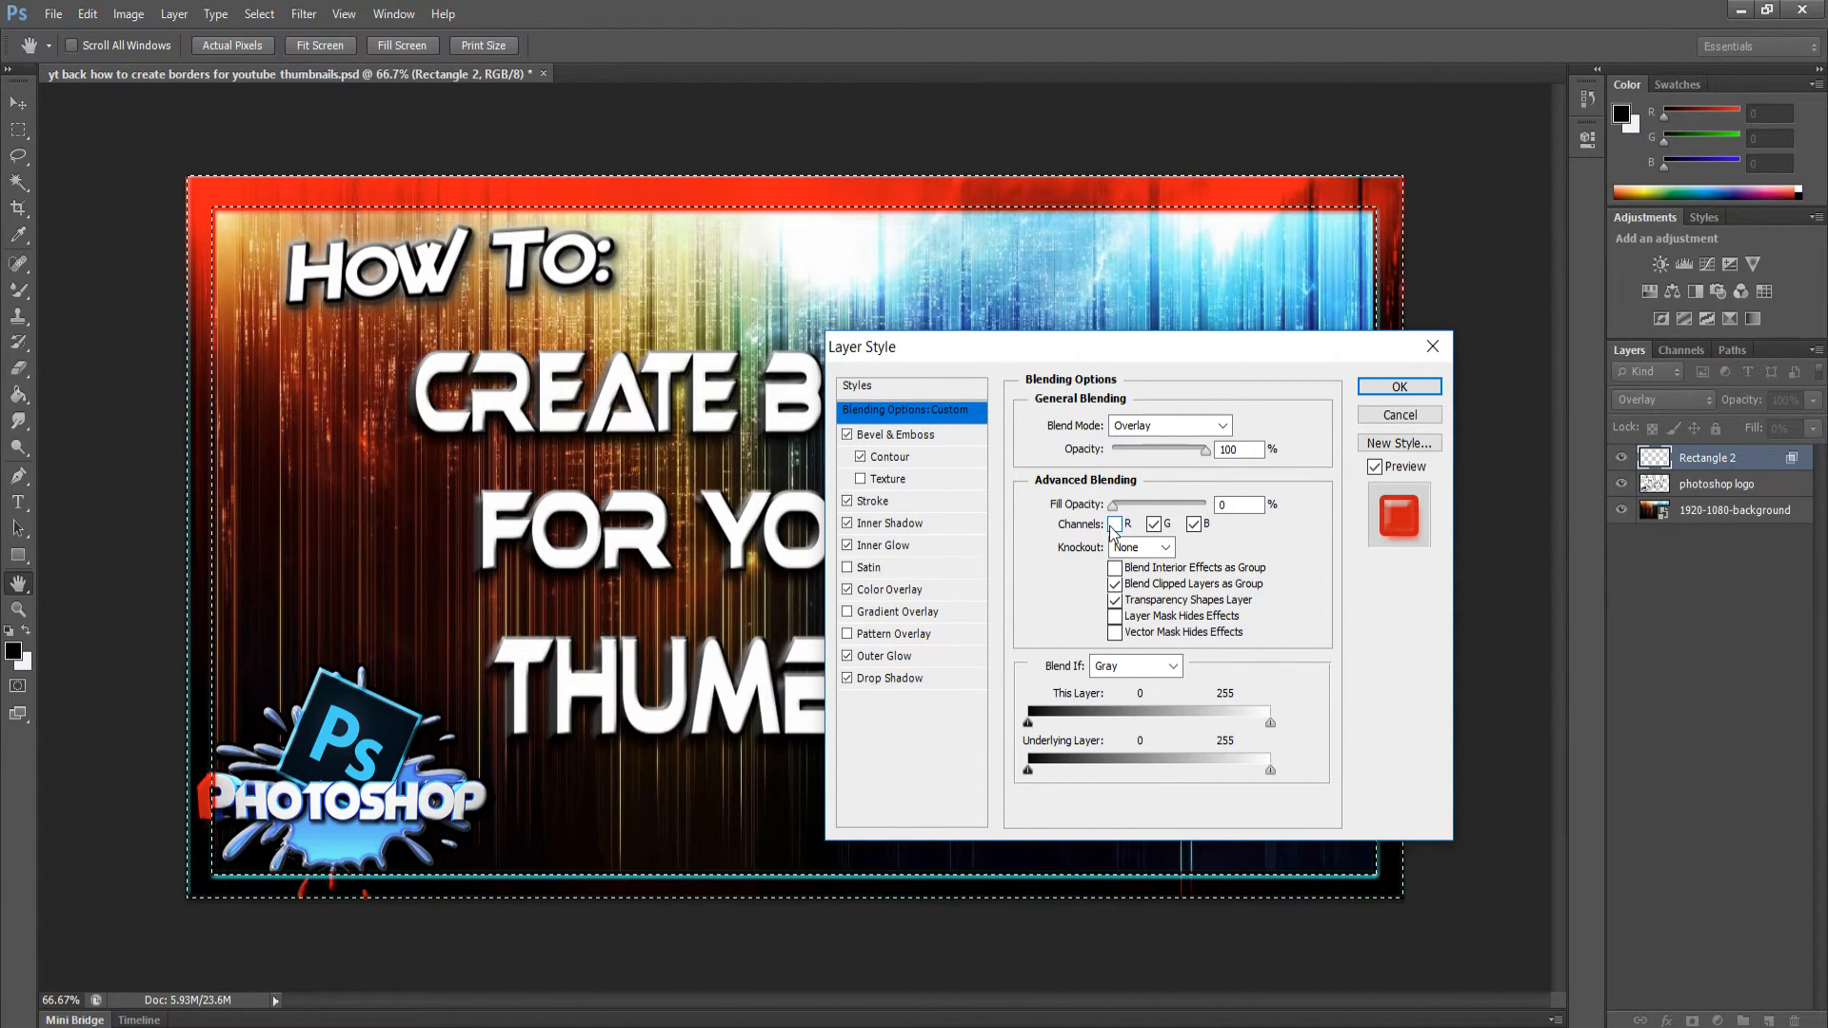
click(1114, 524)
click(1154, 524)
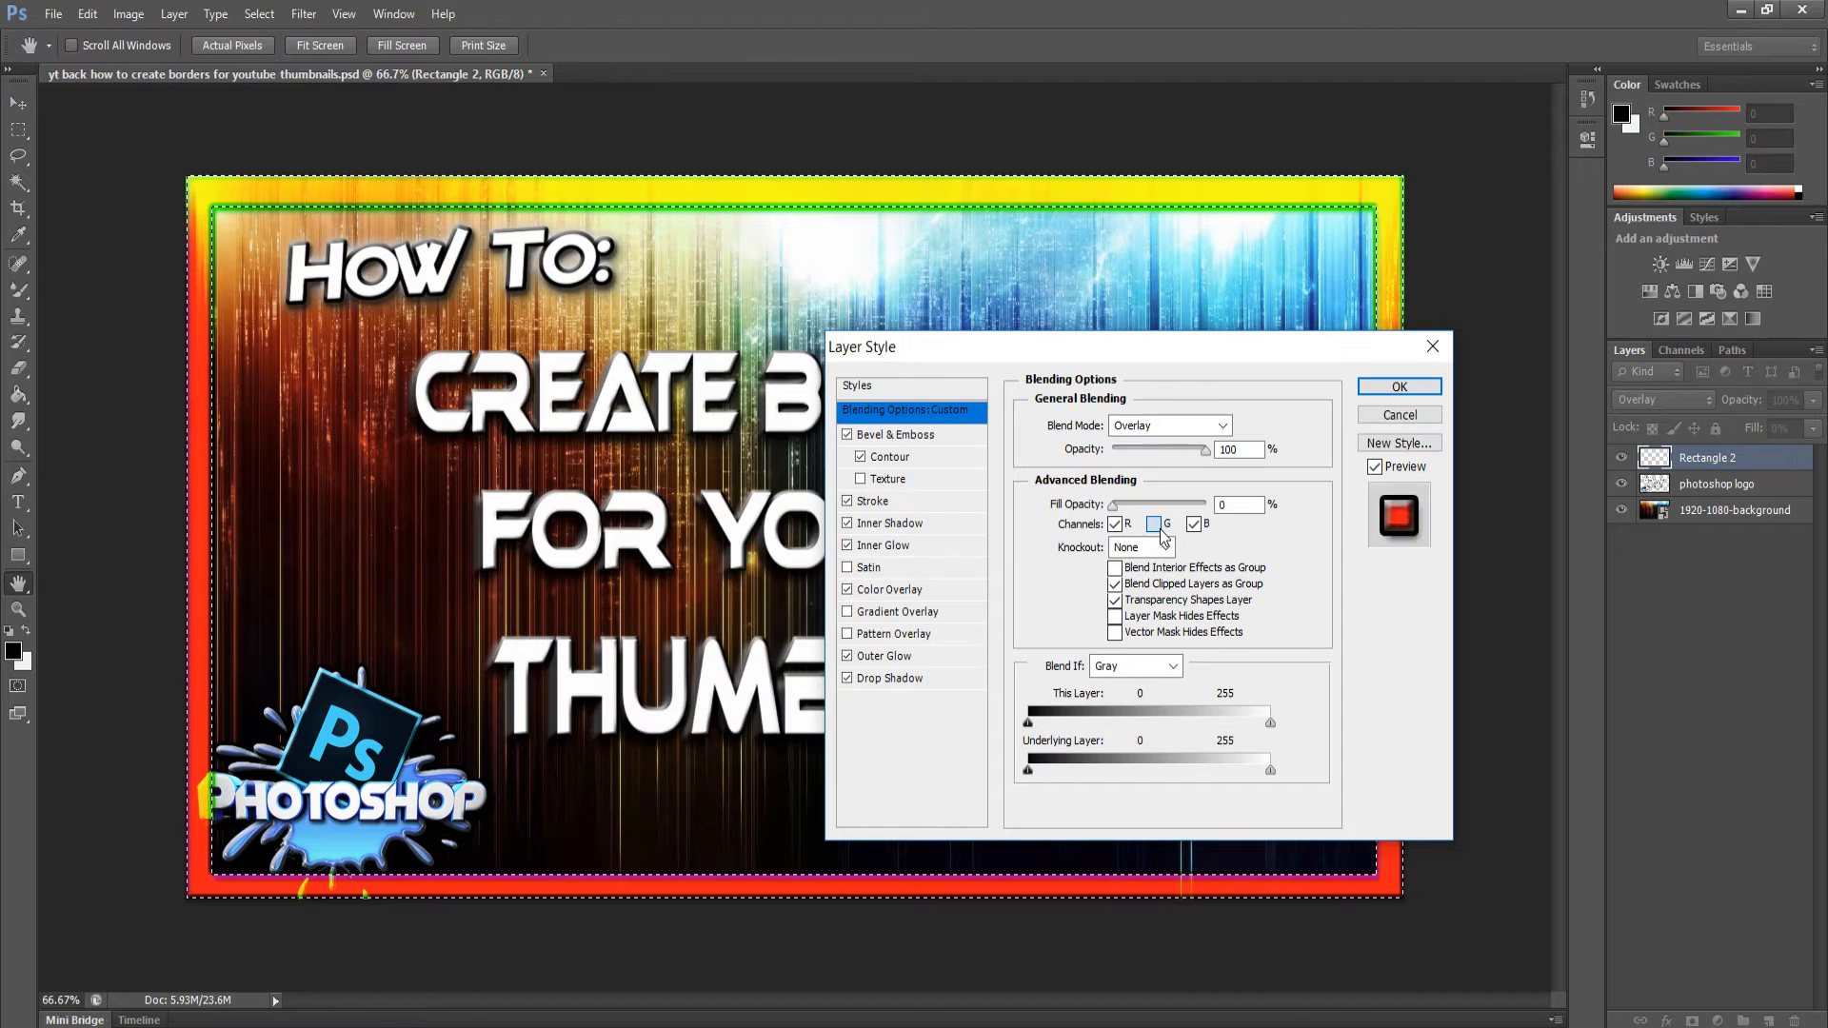
click(1160, 529)
click(1196, 525)
click(1160, 525)
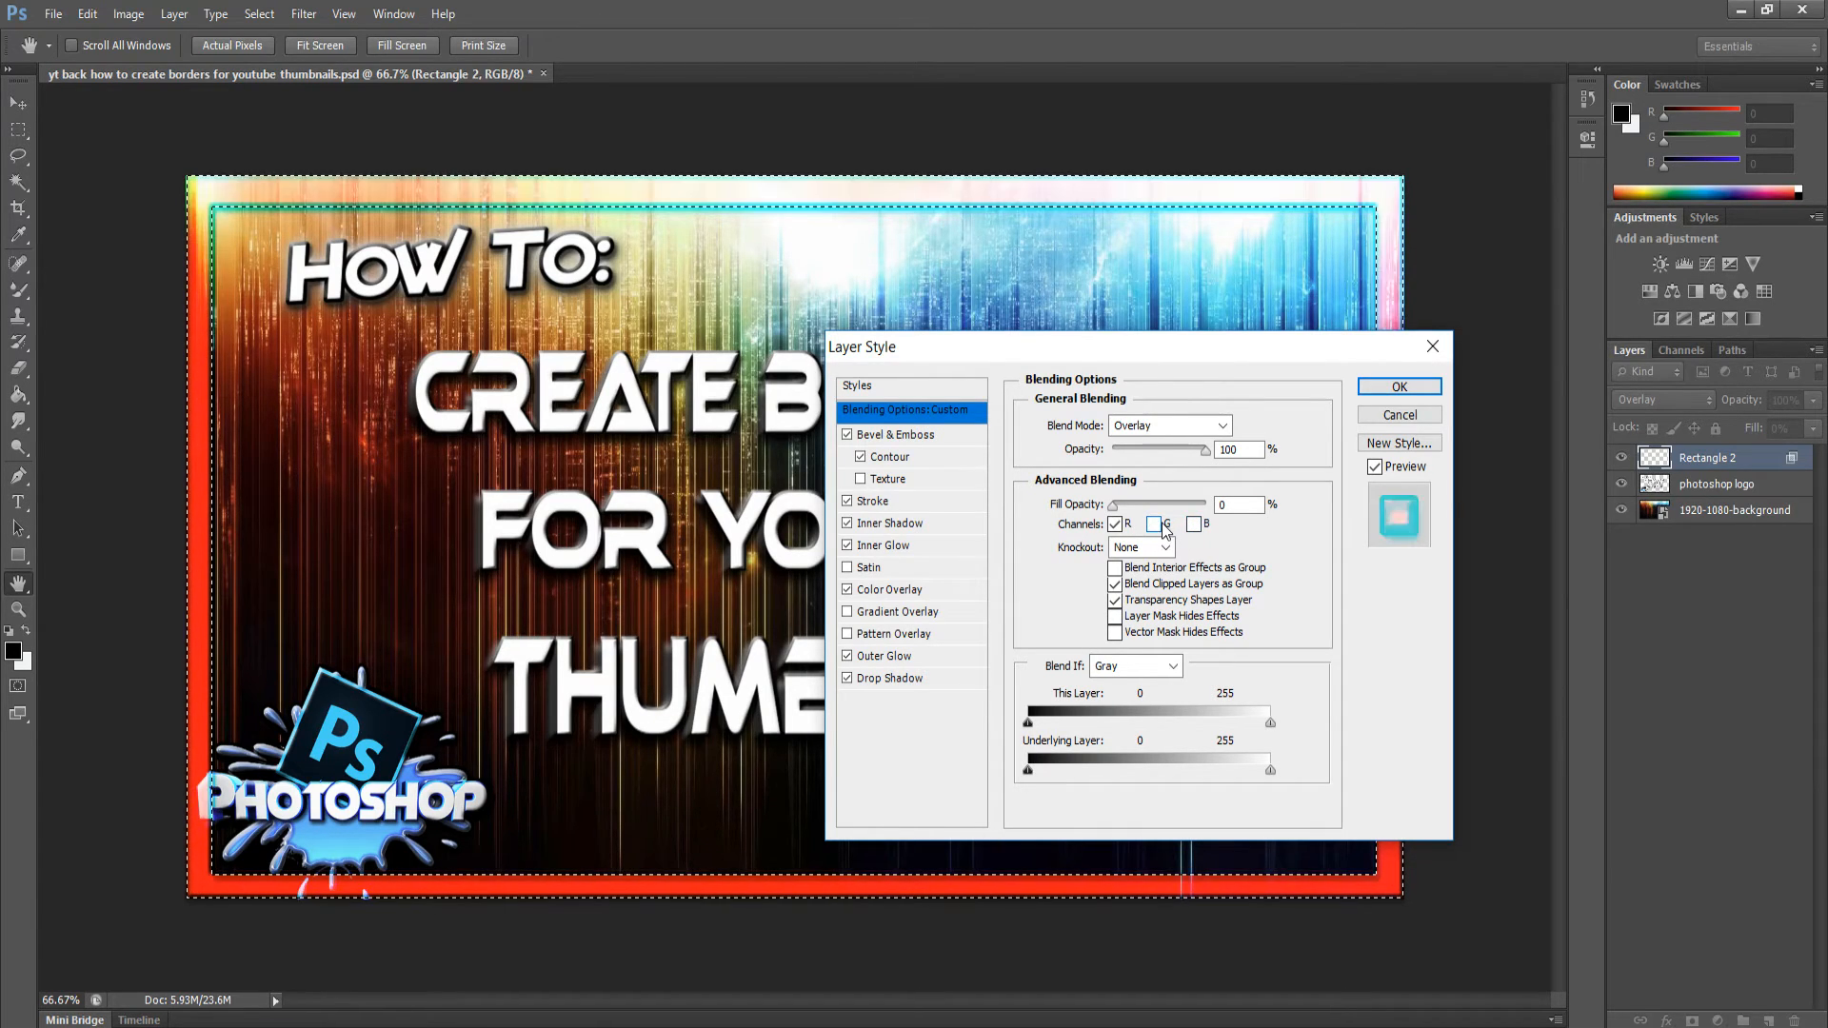
click(1157, 527)
click(1194, 525)
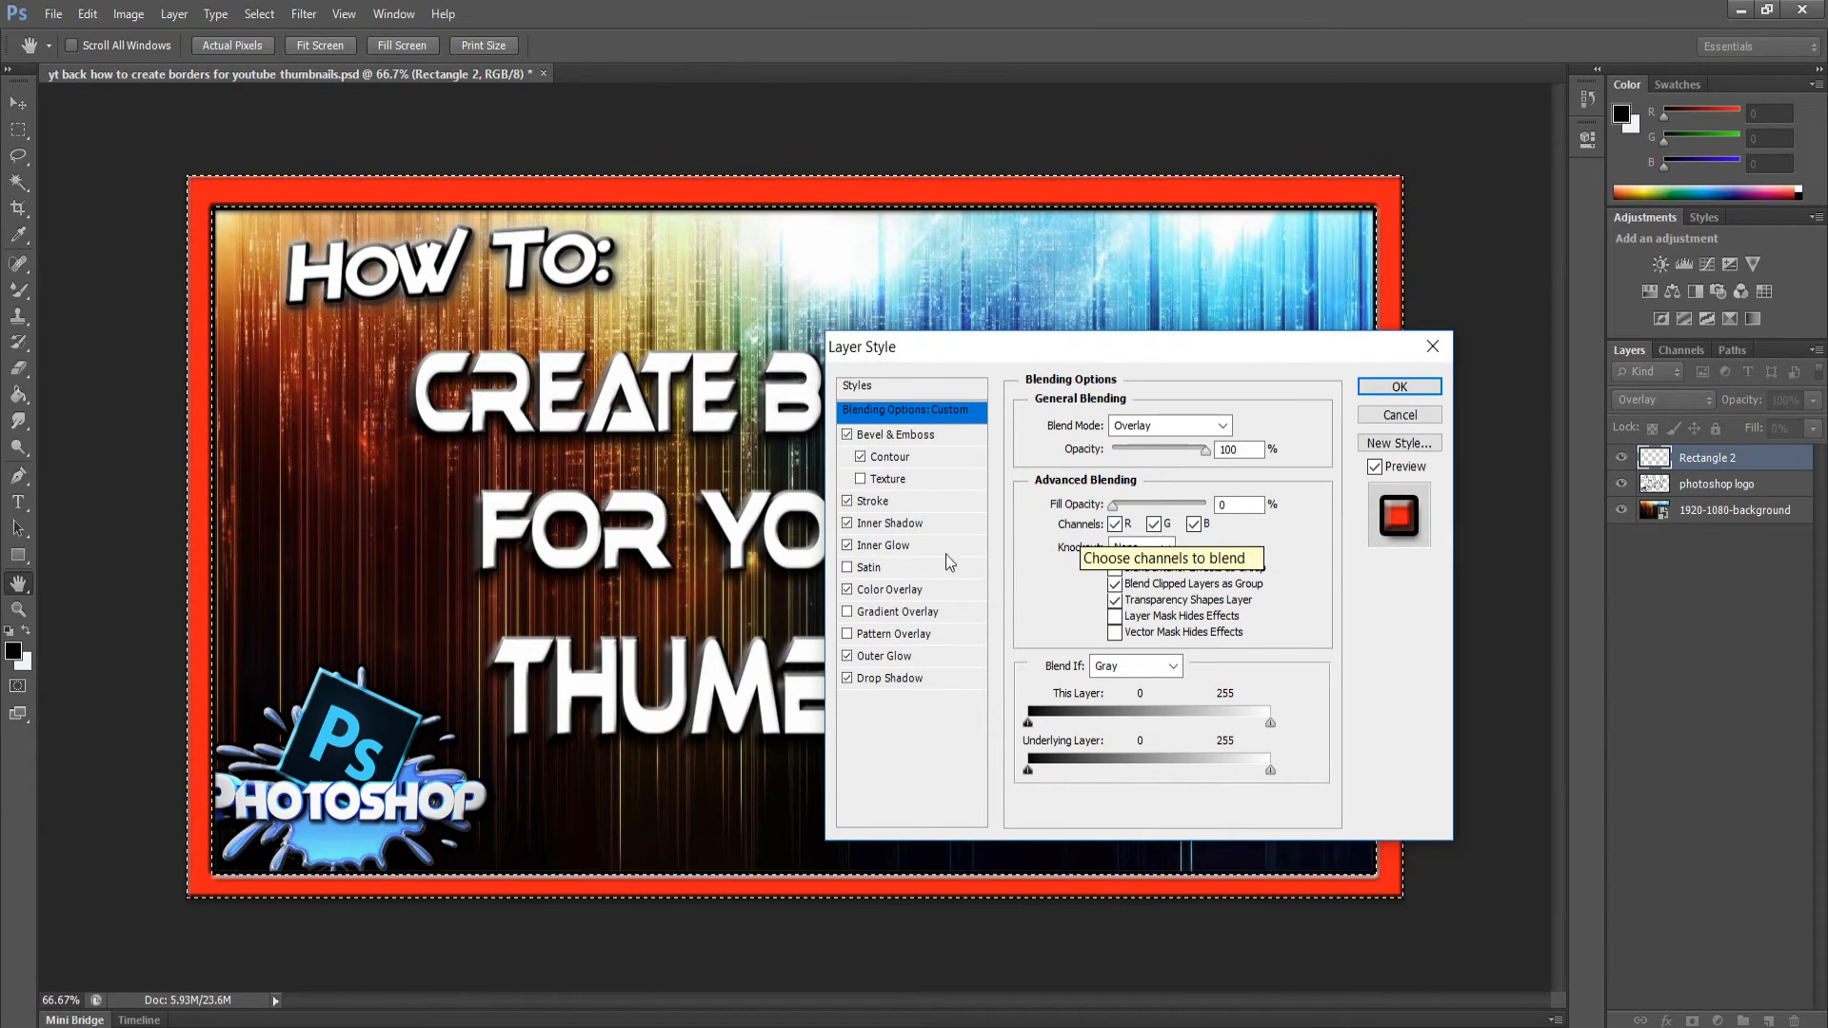
- Try the Satin effect on the border, remove Satin and Color Overlay, and apply the layer style
click(849, 571)
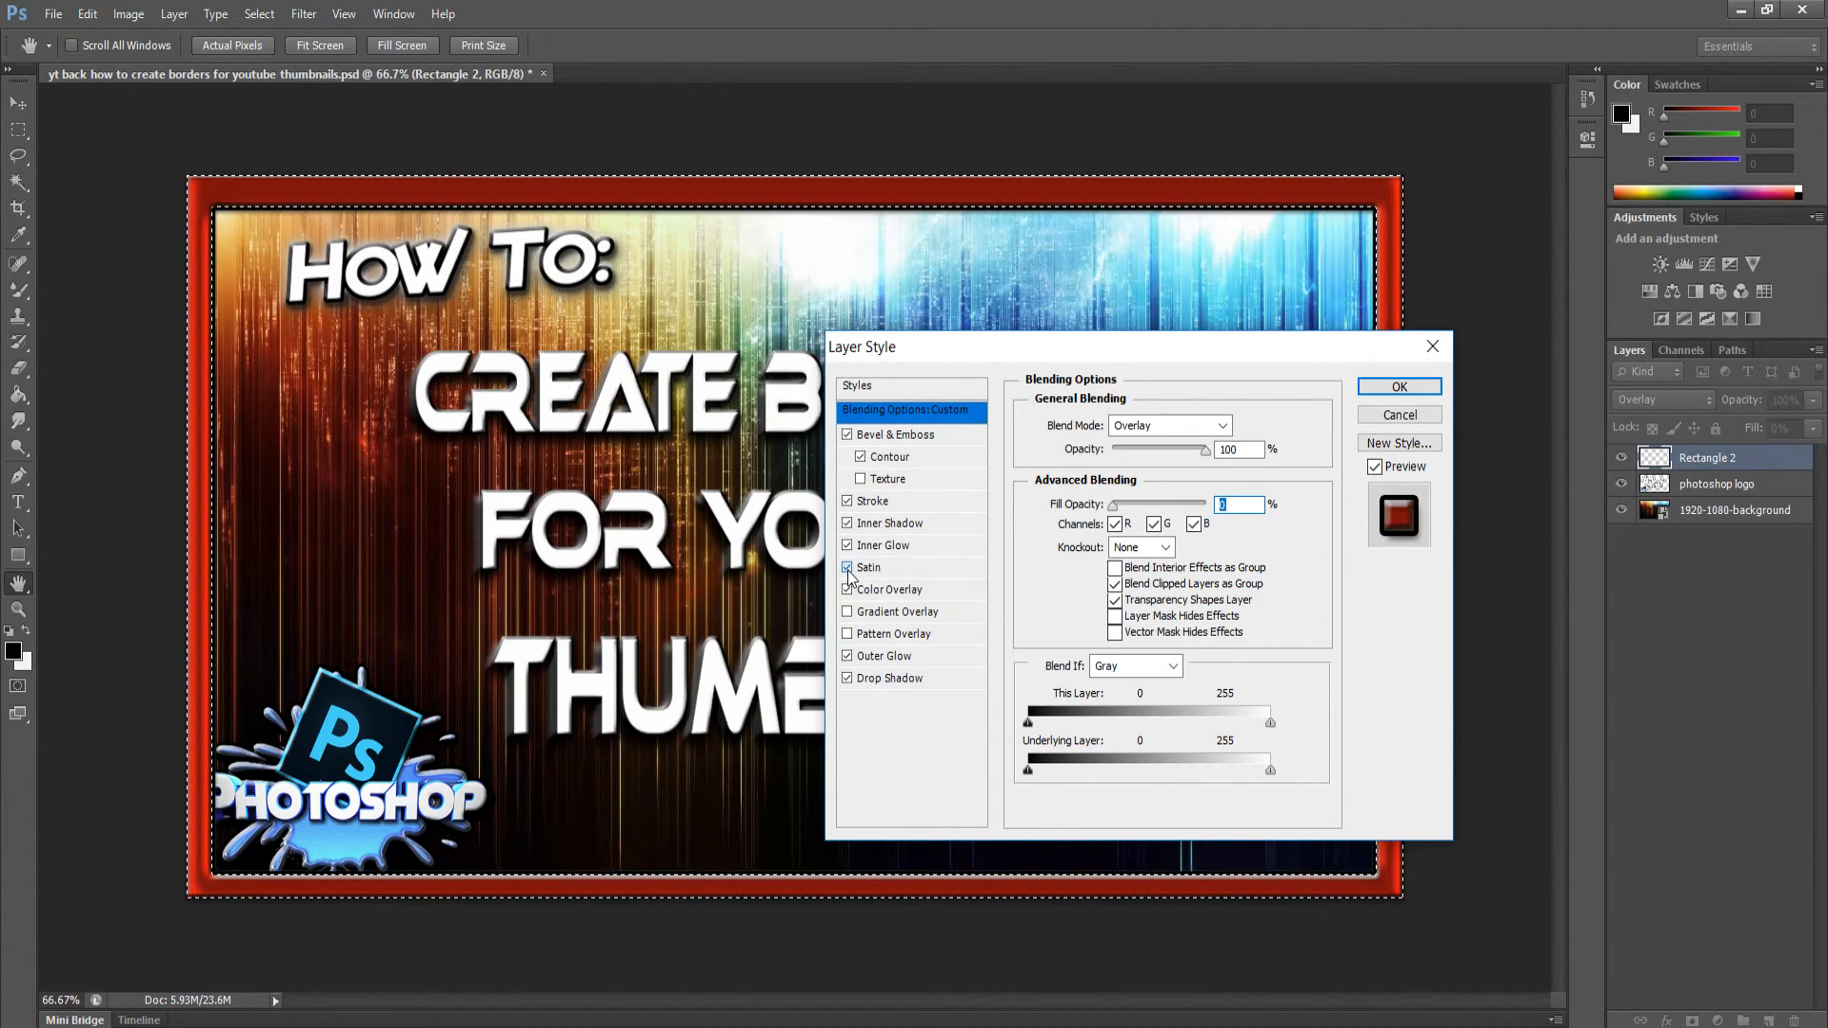
click(848, 568)
click(848, 591)
click(848, 612)
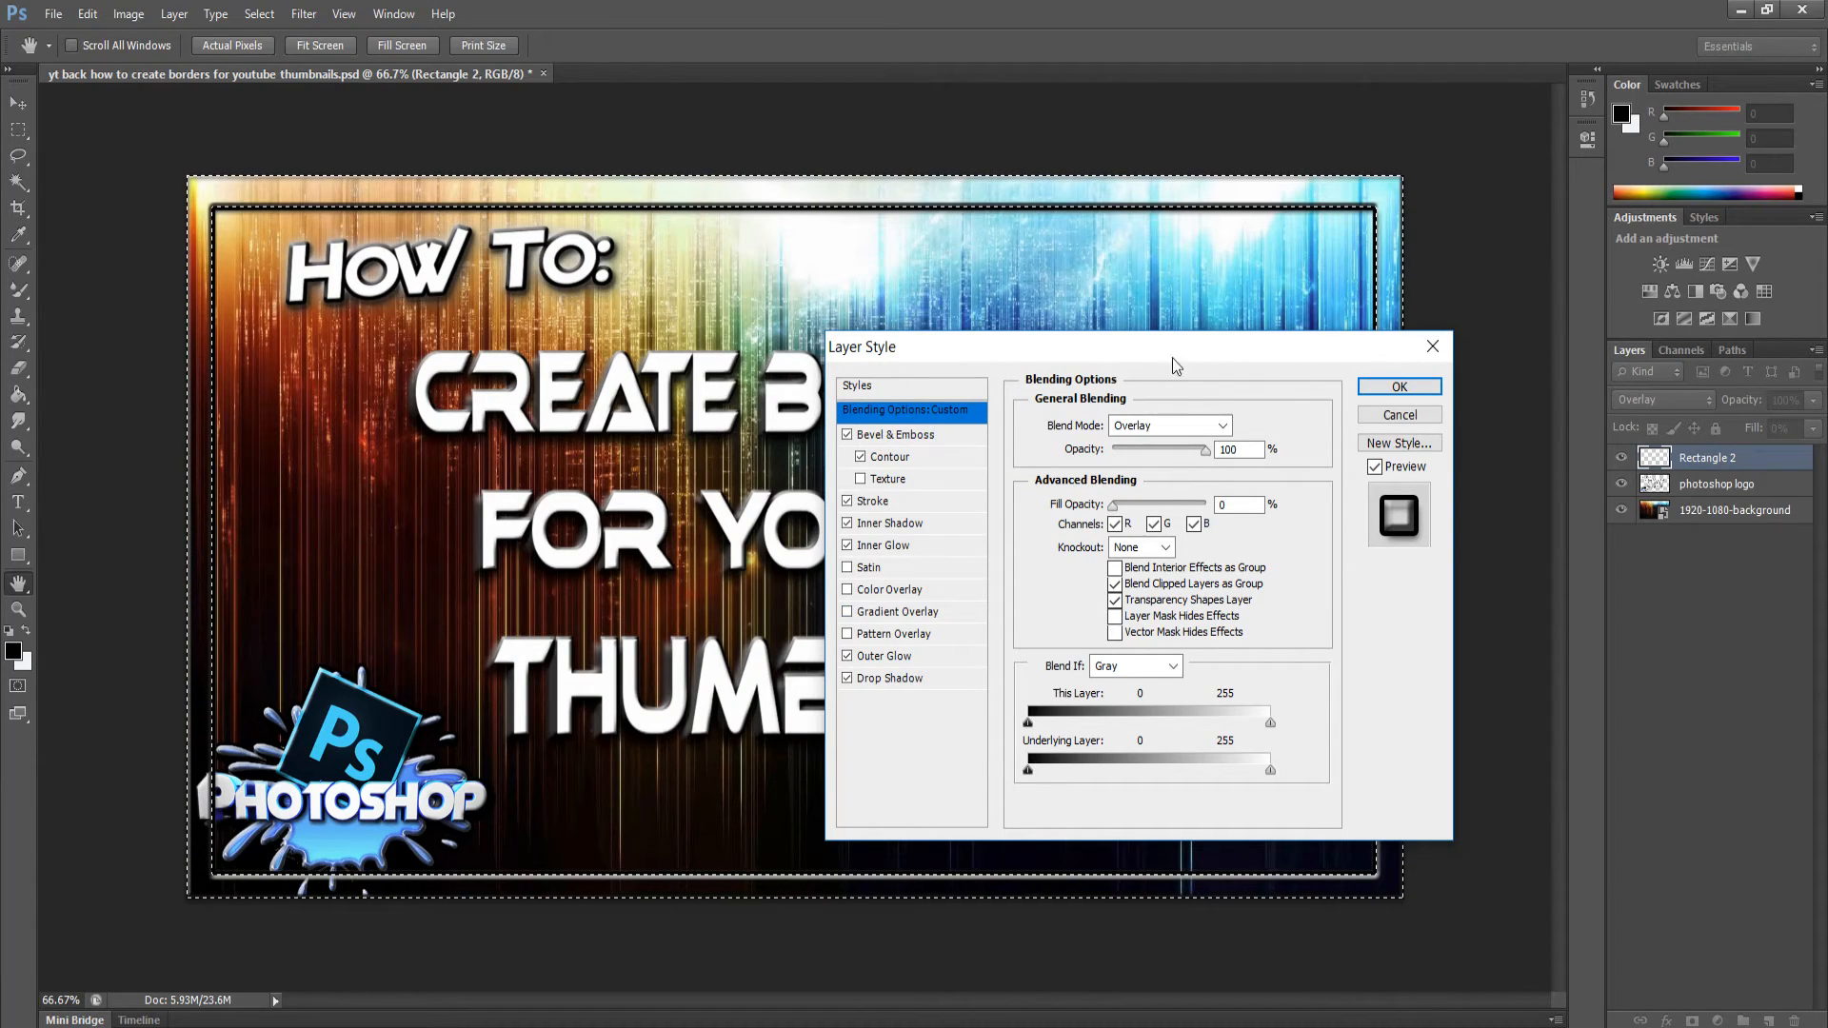
click(1400, 386)
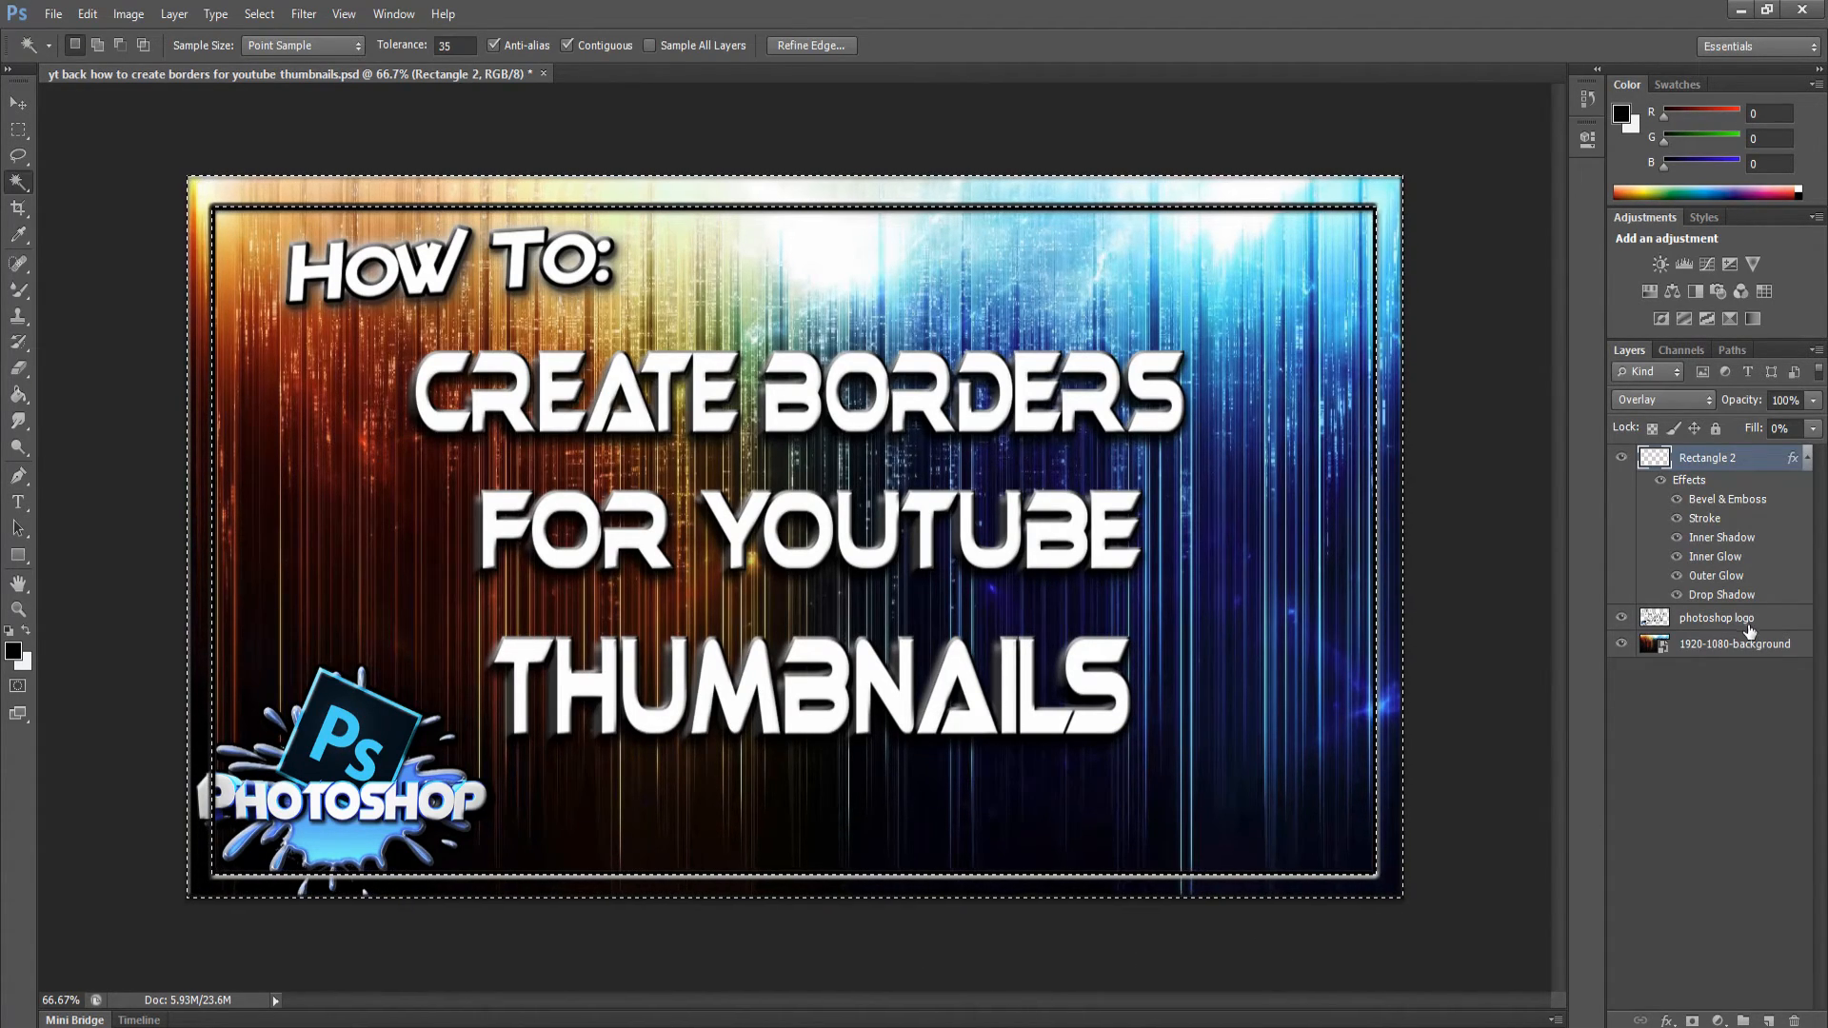
- Merge the styled border layer with the photoshop logo layer
click(1719, 621)
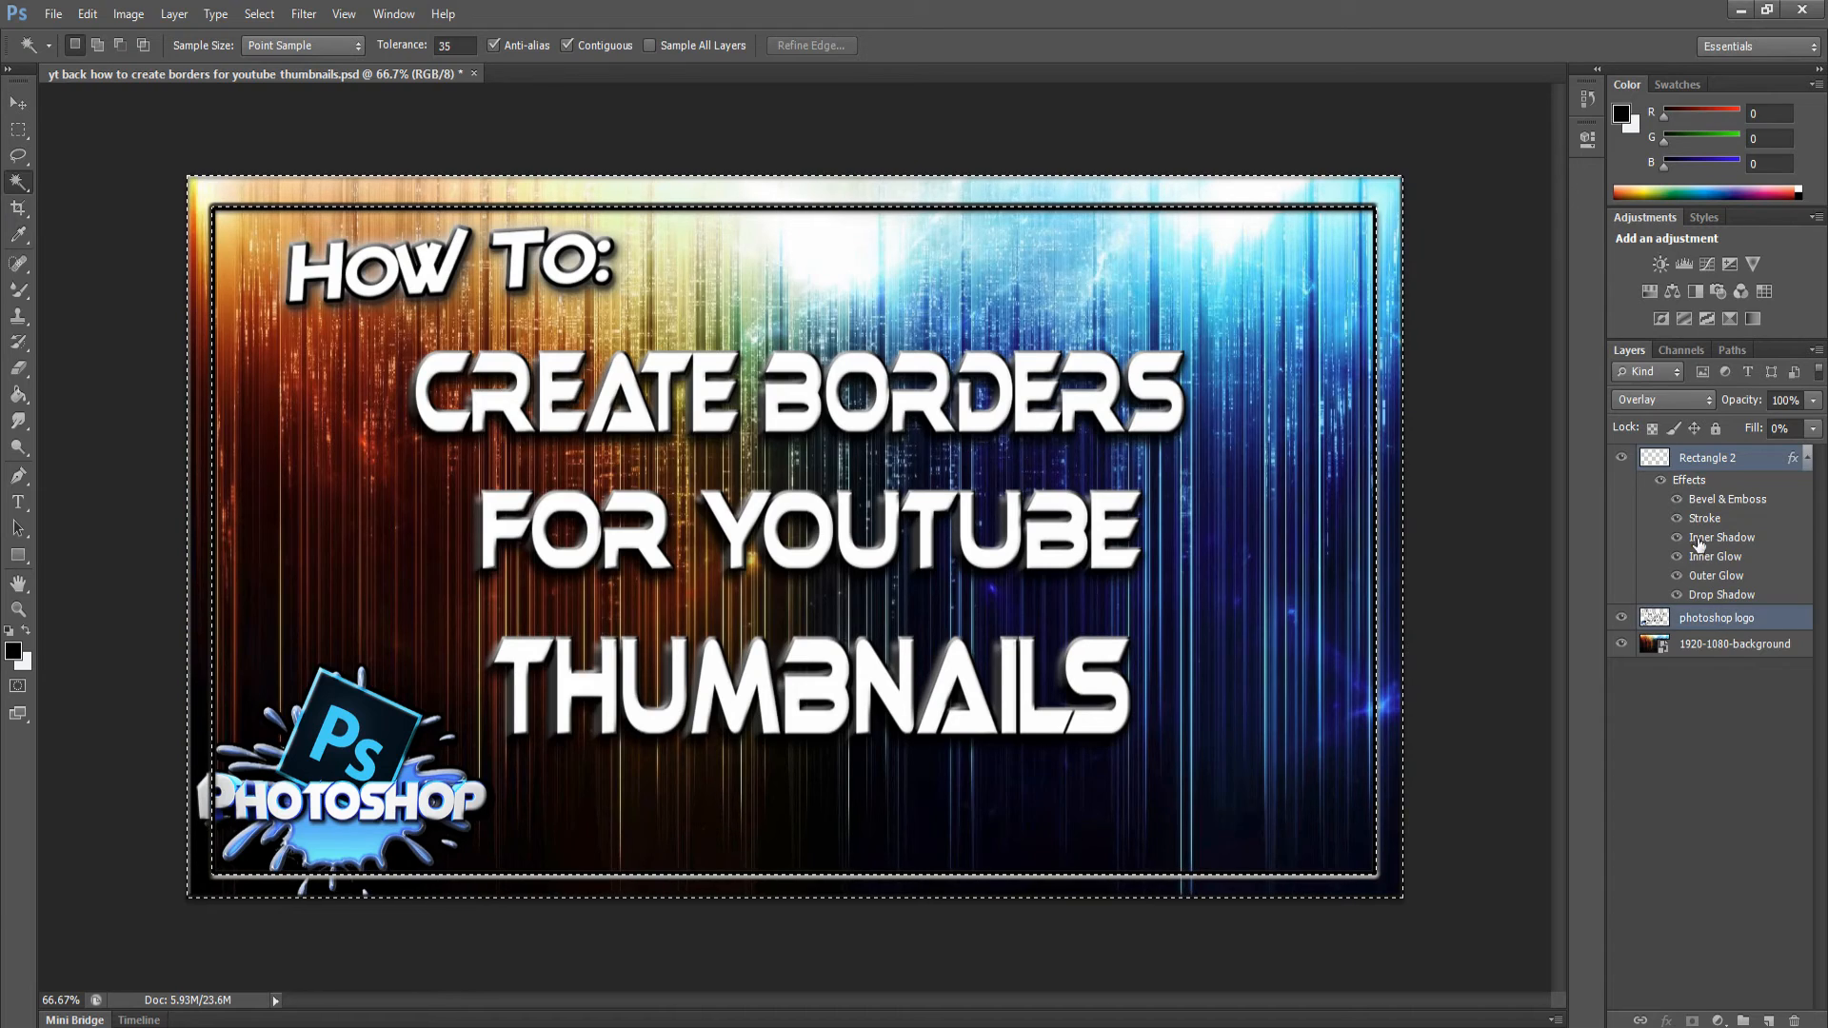
right_click(1683, 459)
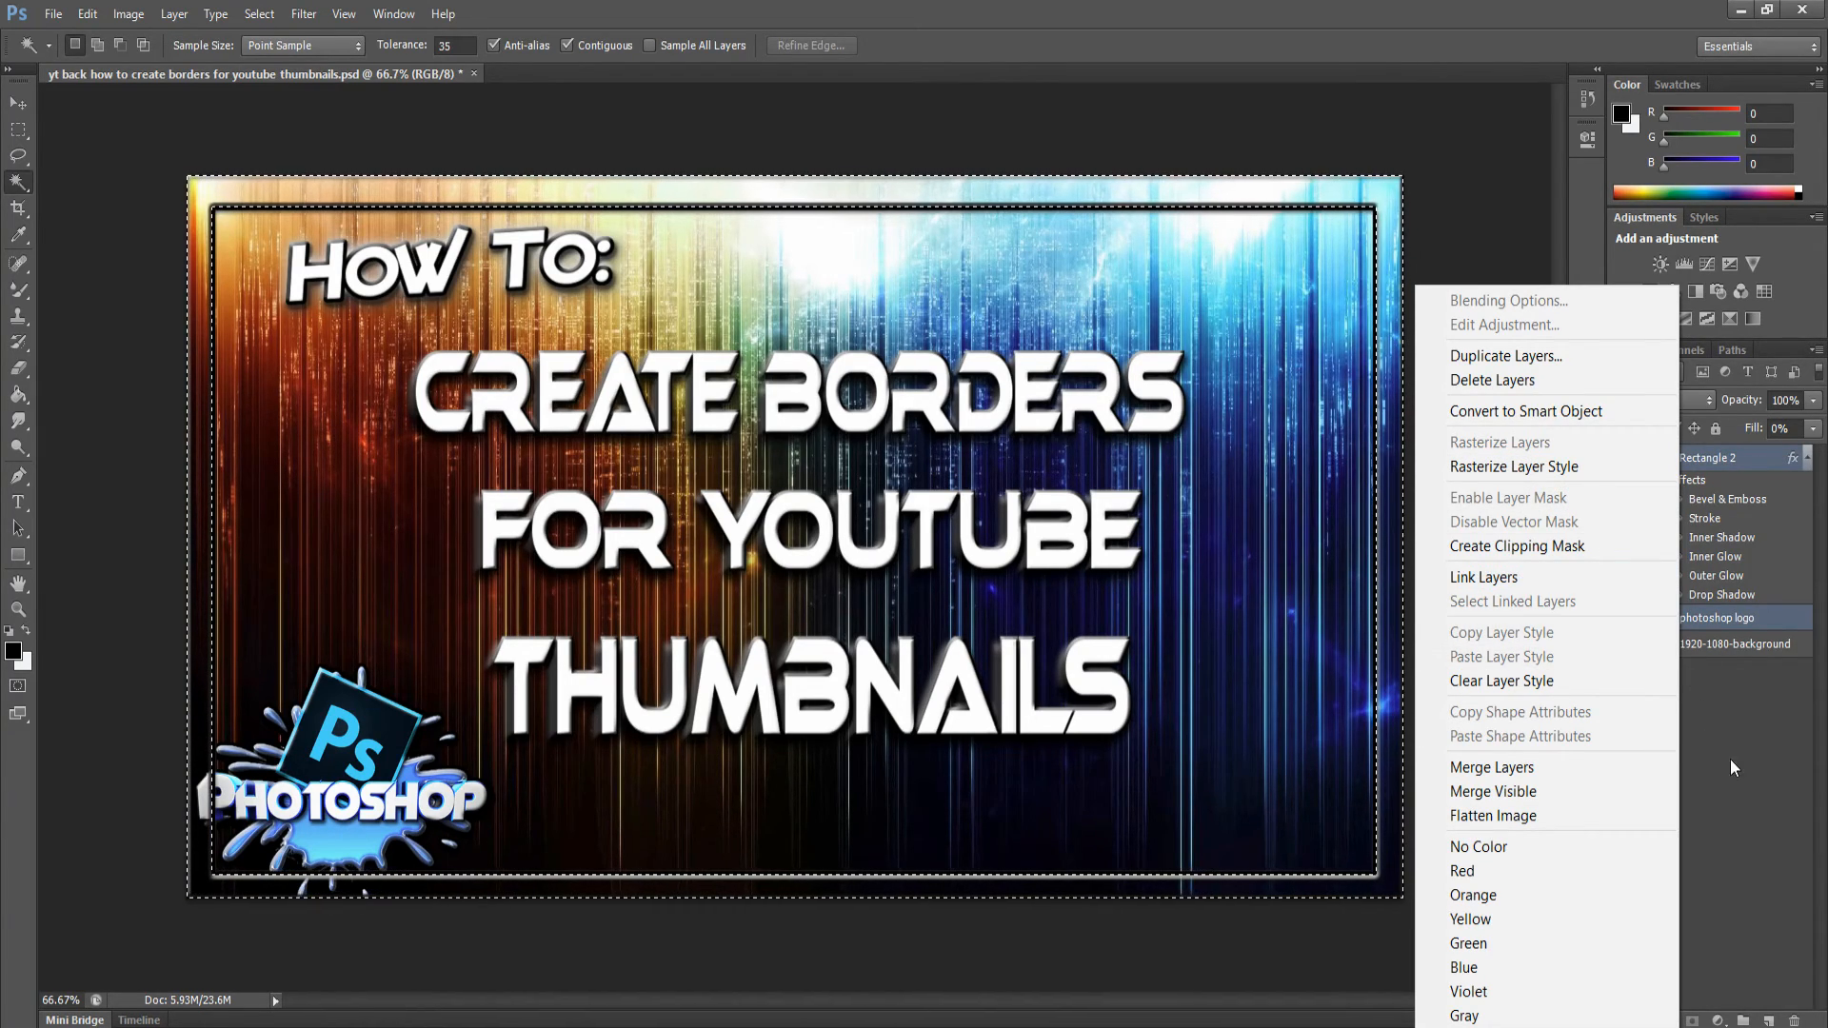
click(1610, 768)
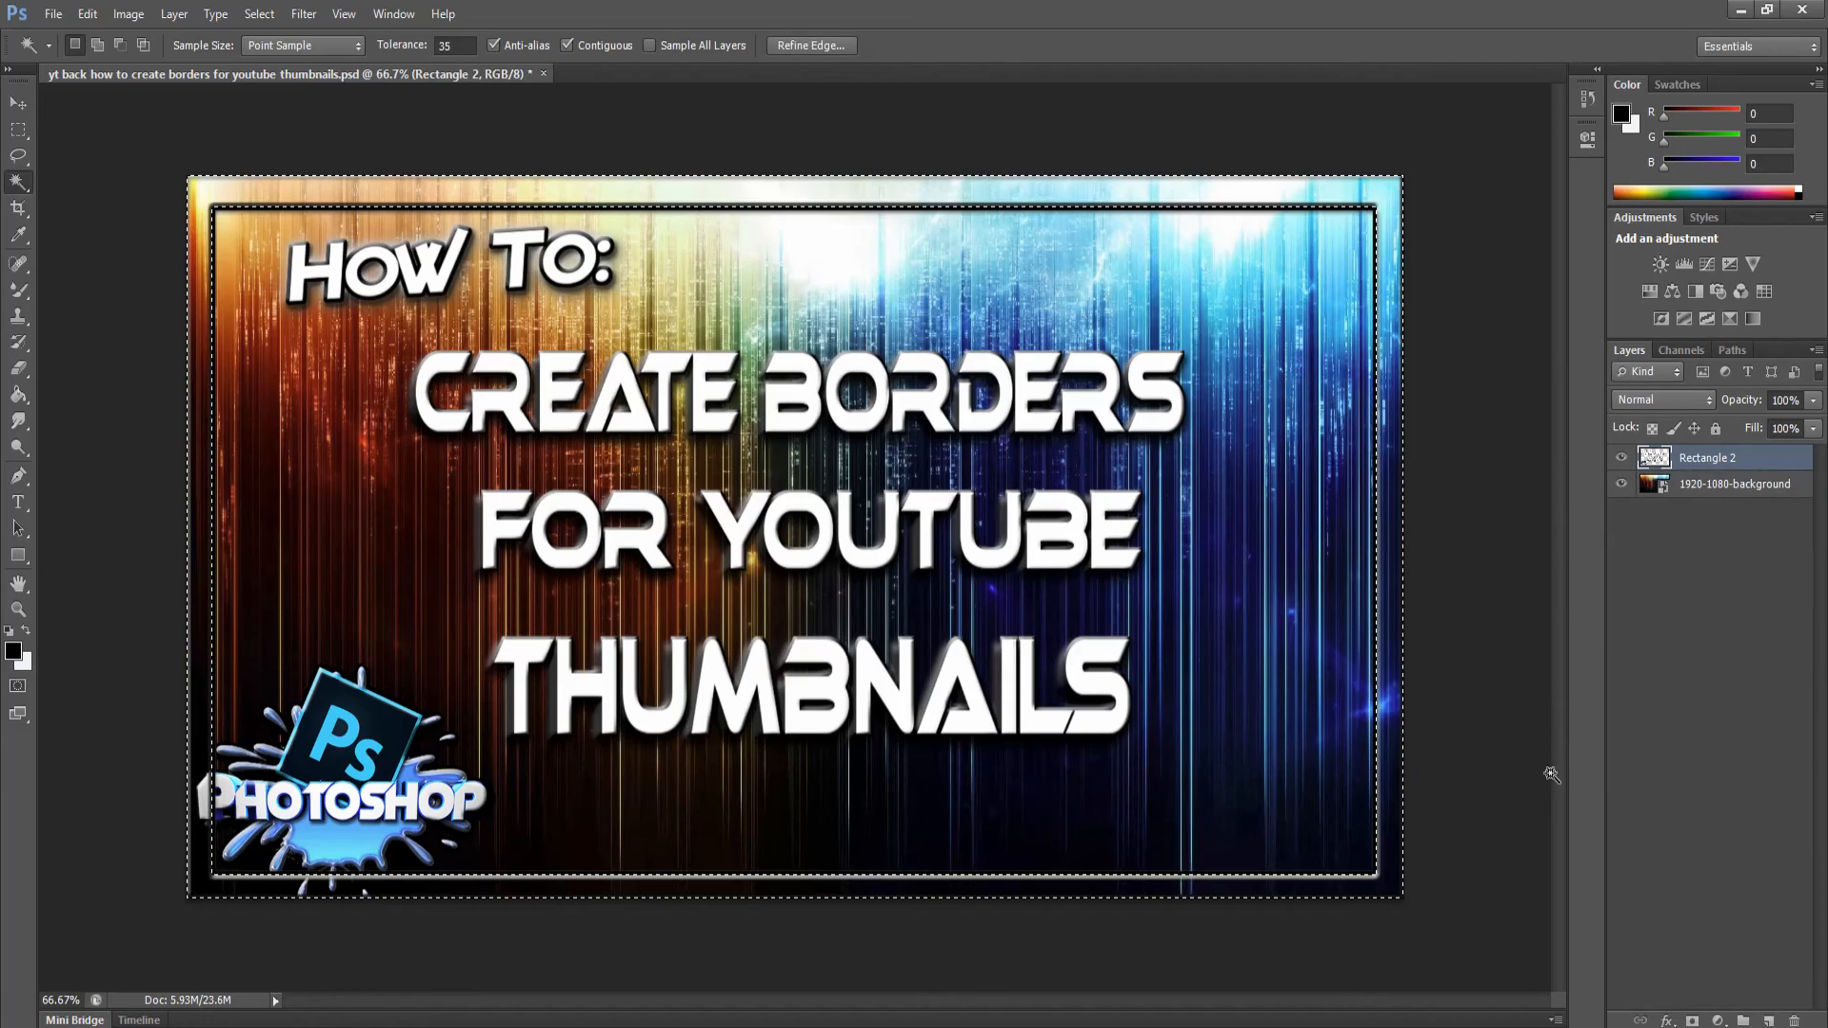